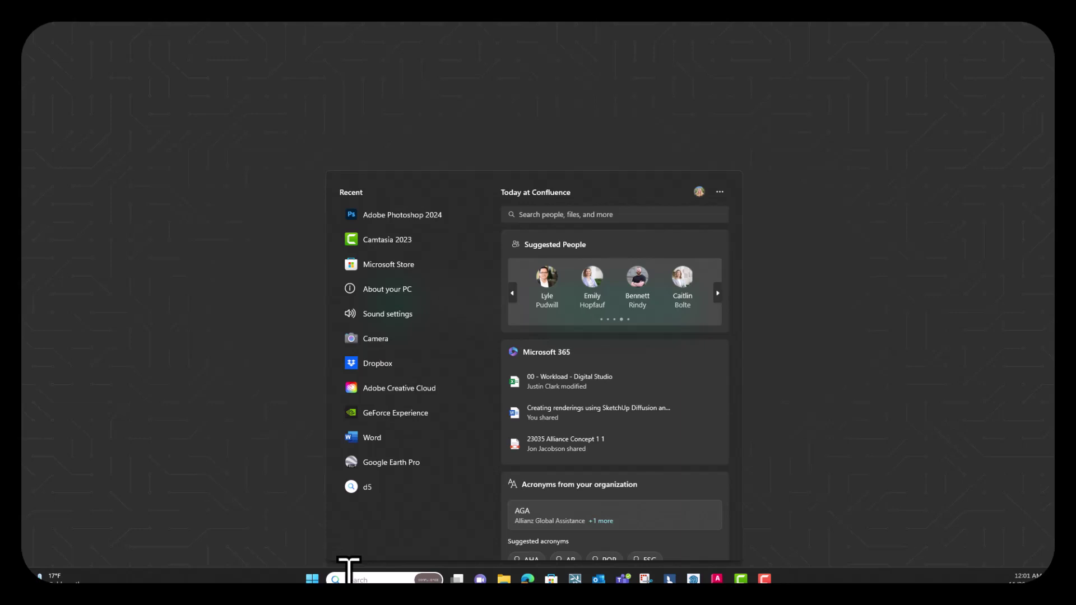
Launch Adobe Photoshop 2024 from the Start menu's Recent list.
{"action": "left_click", "coordinate": [405, 219]}
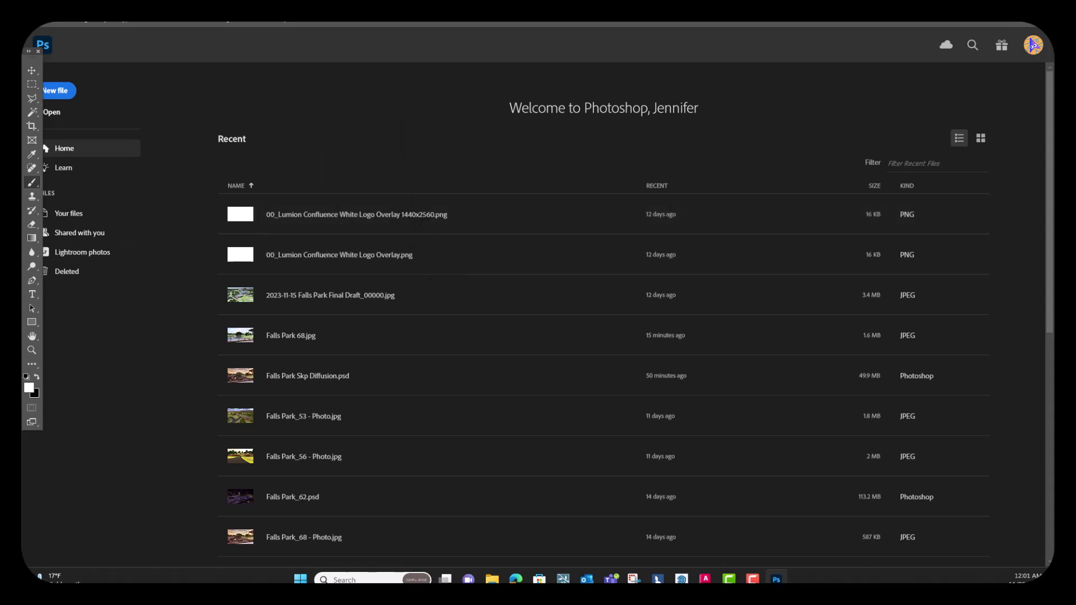
Open Falls Park 68.jpg and place the SkyAlpha pass on it as a layer.
{"action": "left_click_drag", "start_coordinate": [179, 149], "coordinate": [376, 52]}
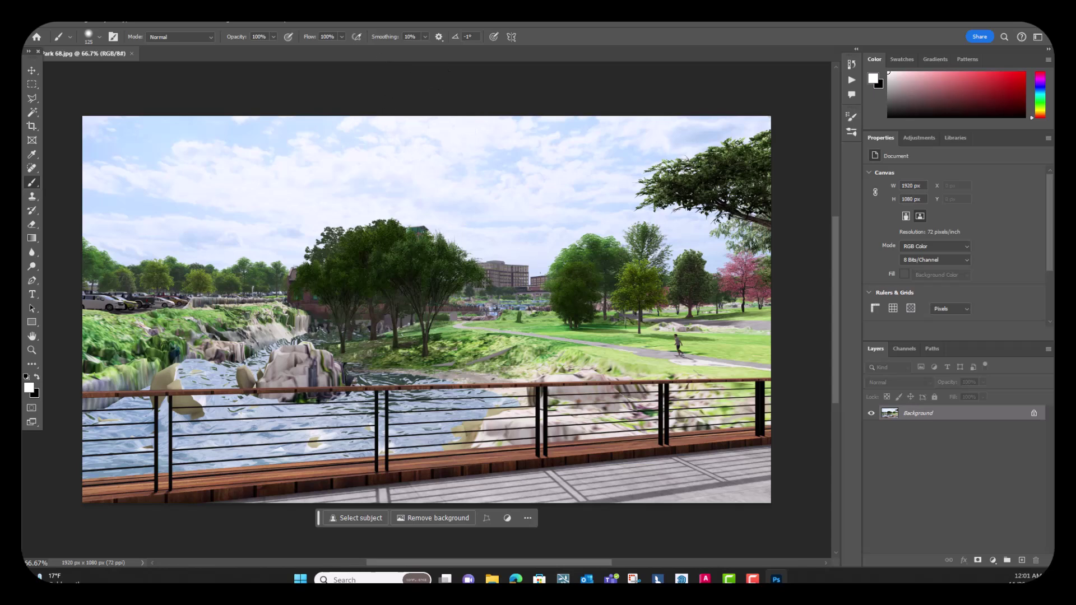
{"action": "left_click_drag", "start_coordinate": [270, 392], "coordinate": [377, 385]}
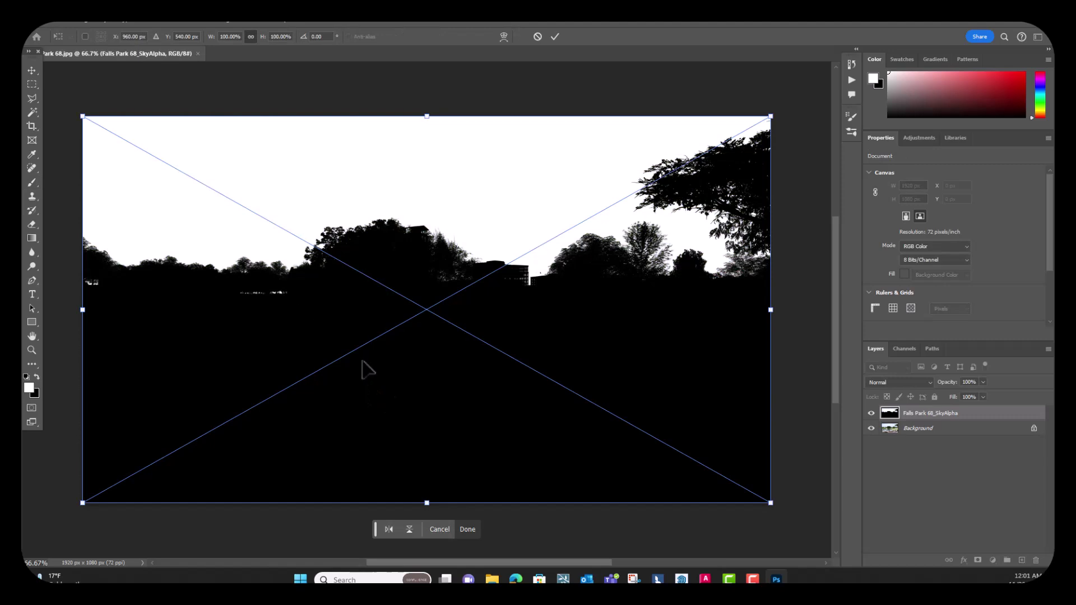
{"action": "key", "text": "Return"}
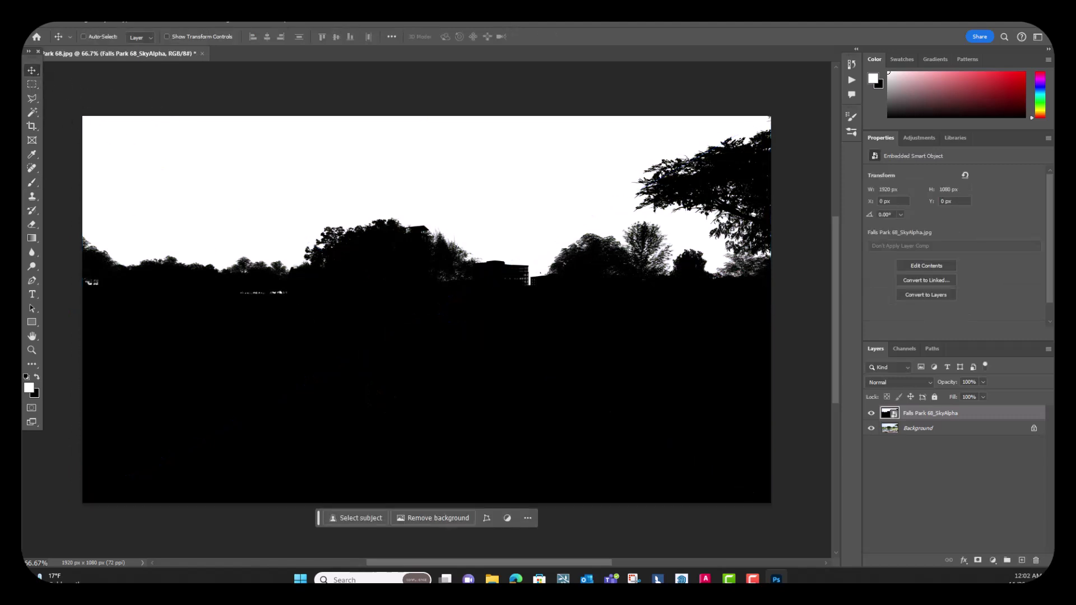
Place the MatID pass as a layer, then hide both the MatID and SkyAlpha layers.
{"action": "left_click_drag", "start_coordinate": [532, 320], "coordinate": [533, 329]}
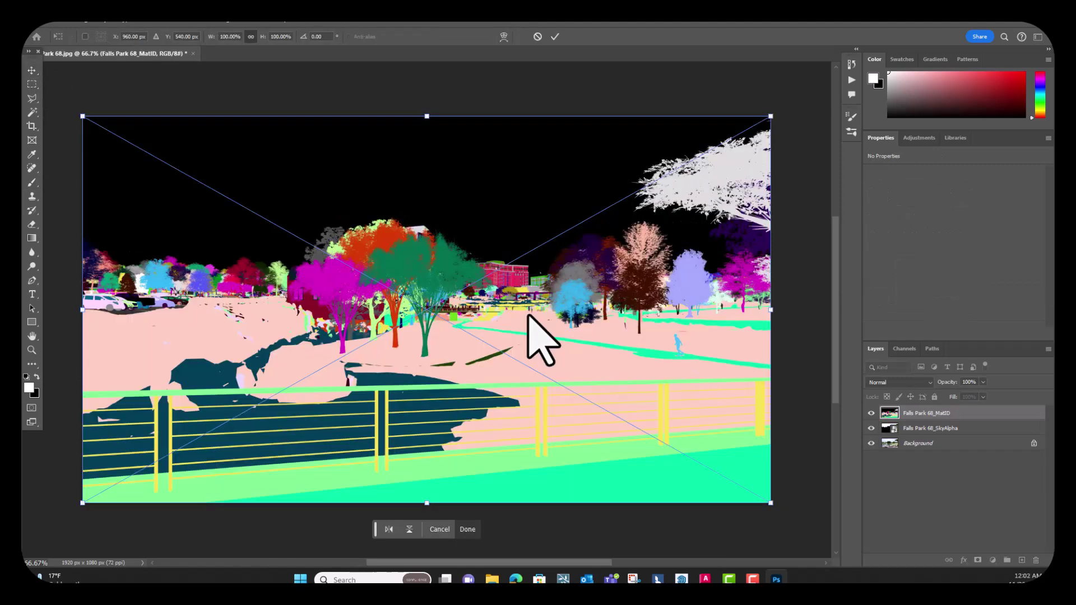
{"action": "key", "text": "Return"}
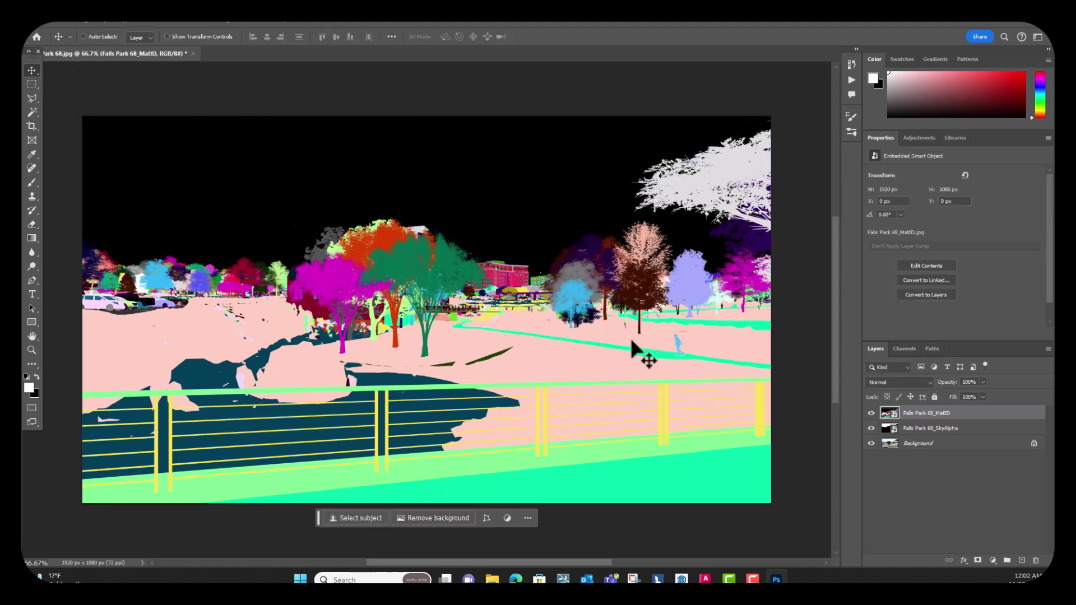
{"action": "left_click", "coordinate": [871, 413]}
{"action": "left_click", "coordinate": [871, 428]}
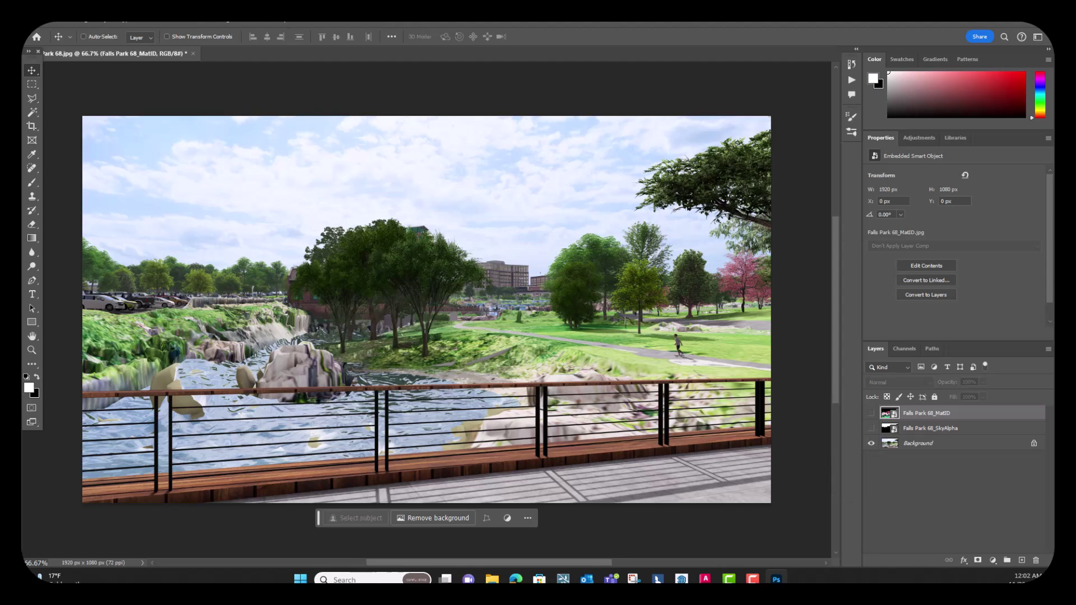
Place sunset image 01 Untitled_SD and scale it to 2607 × 1145 px to fill the canvas.
{"action": "left_click_drag", "start_coordinate": [367, 331], "coordinate": [368, 330]}
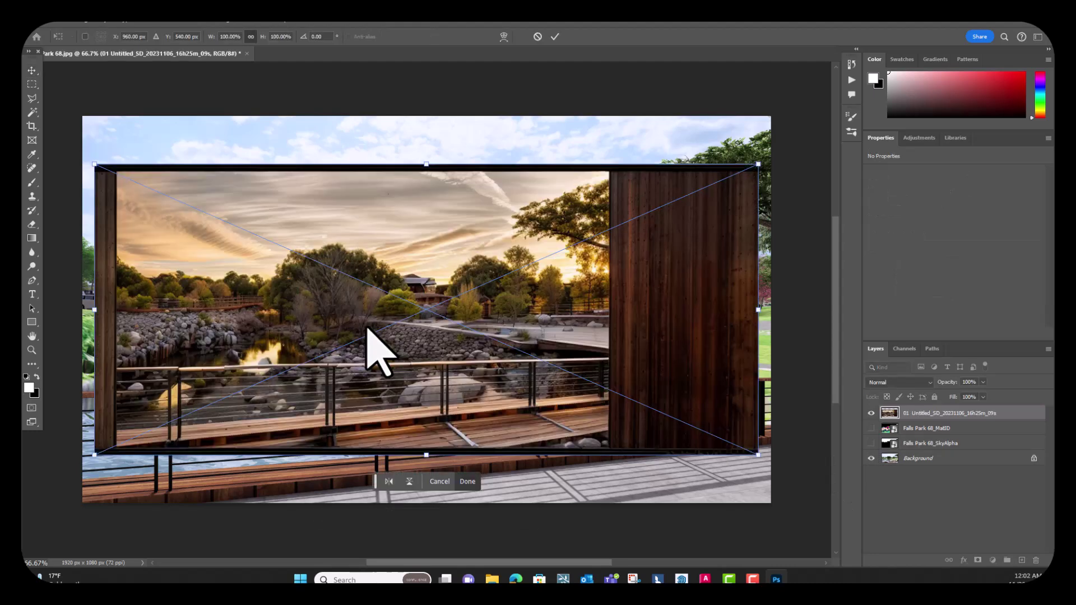
{"action": "key", "text": "ctrl+minus"}
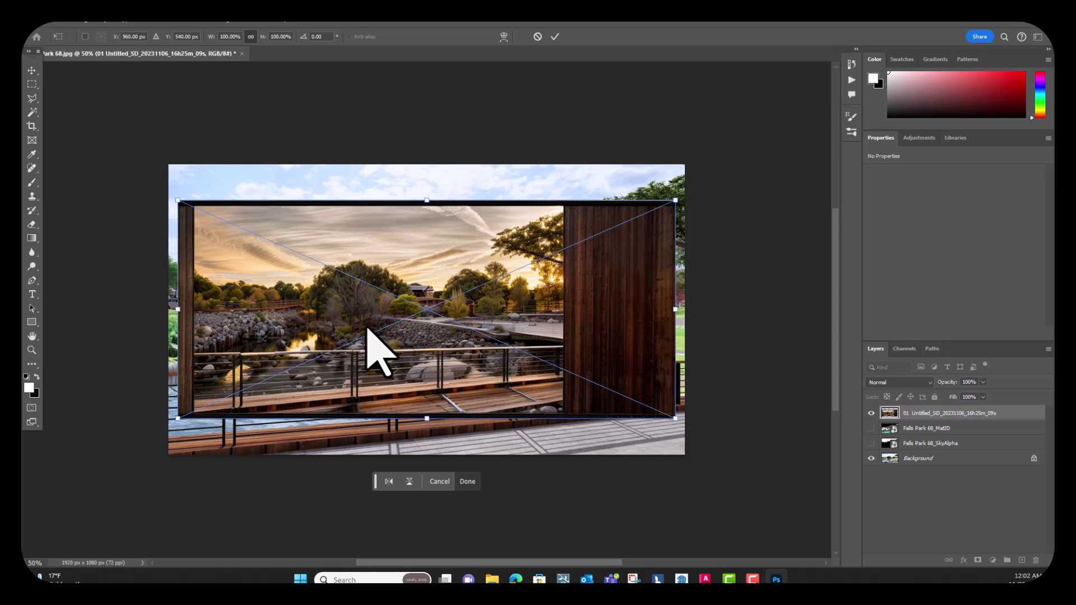
{"action": "left_click_drag", "start_coordinate": [306, 252], "coordinate": [281, 213]}
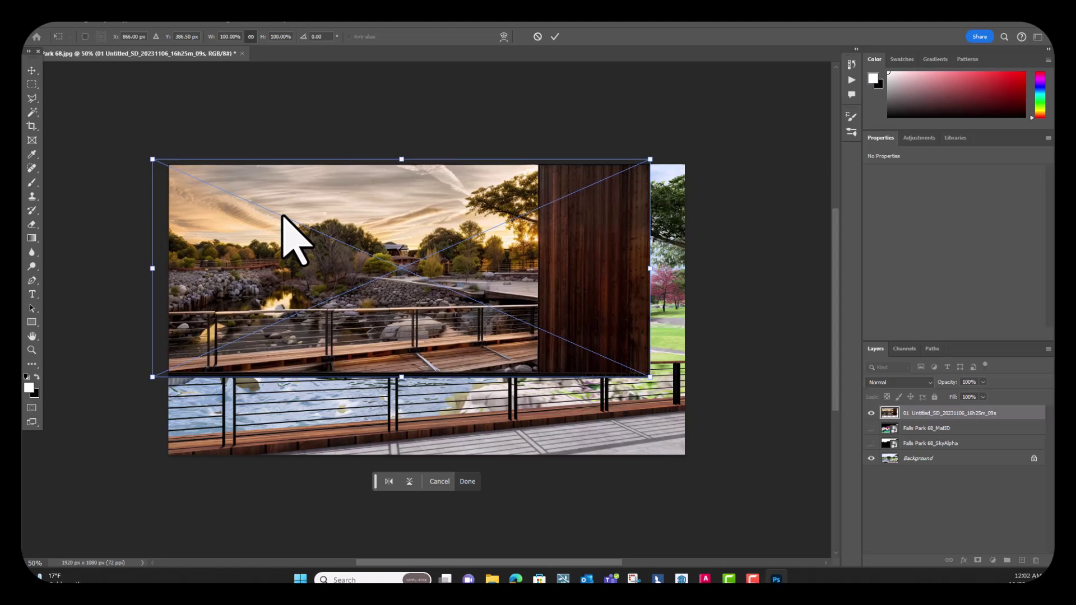
{"action": "left_click_drag", "start_coordinate": [652, 378], "coordinate": [800, 559]}
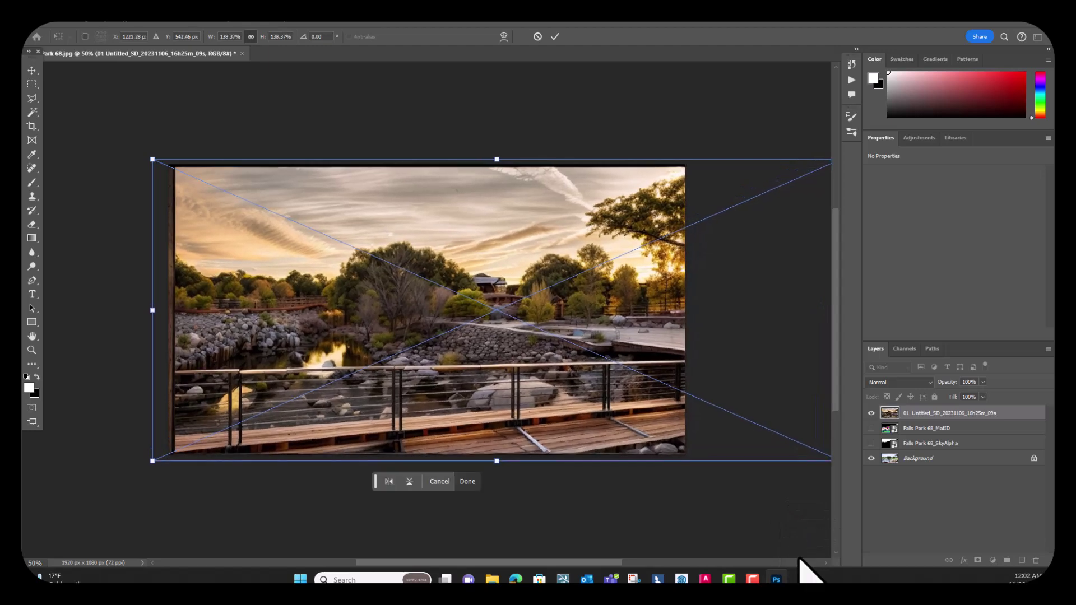
{"action": "left_click_drag", "start_coordinate": [289, 239], "coordinate": [283, 227]}
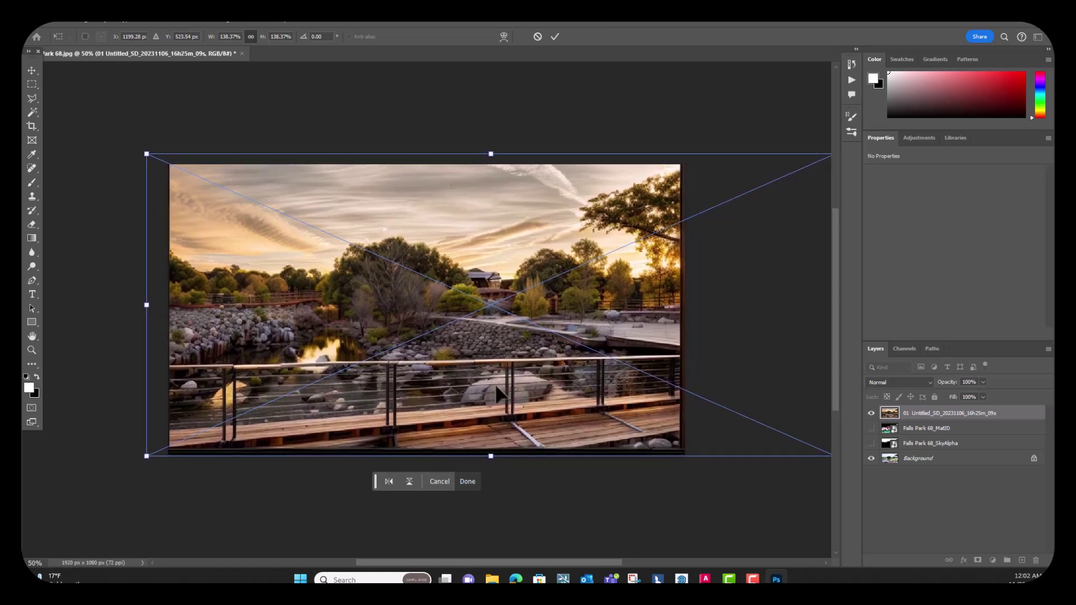
{"action": "key", "text": "ctrl+minus"}
{"action": "left_click_drag", "start_coordinate": [700, 407], "coordinate": [707, 410]}
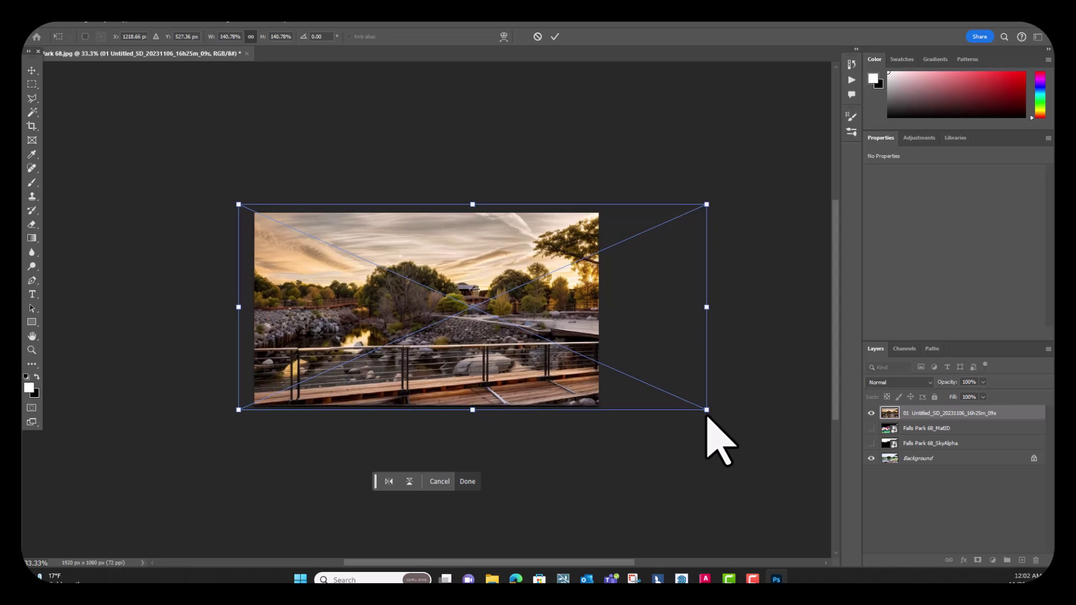
{"action": "key", "text": "Down"}
{"action": "key", "text": "Down"}
{"action": "key", "text": "Down"}
{"action": "key", "text": "Down"}
{"action": "key", "text": "Down"}
{"action": "key", "text": "Down"}
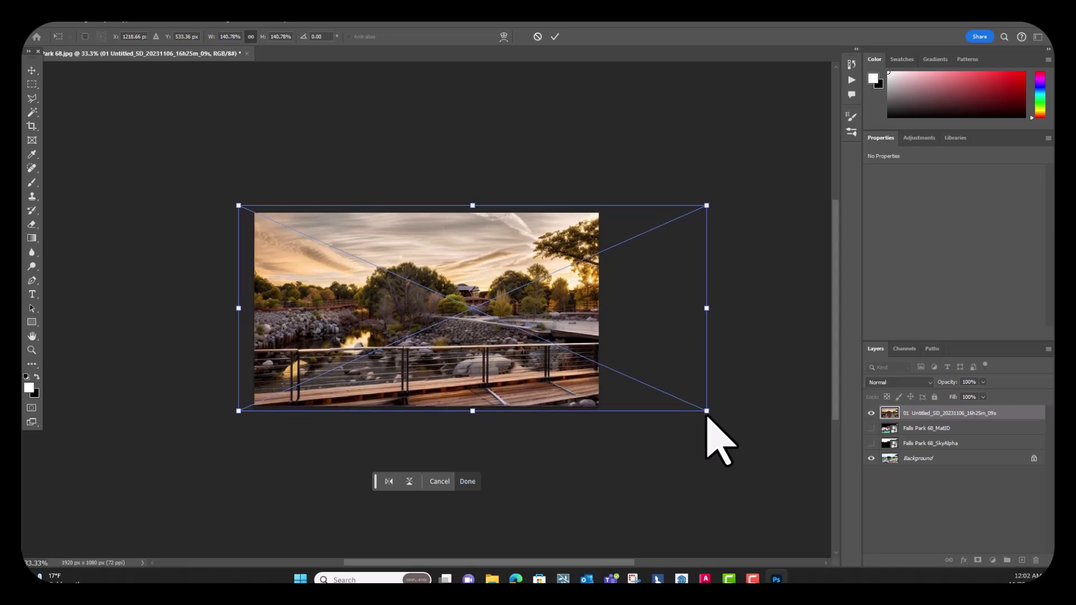
{"action": "key", "text": "Return"}
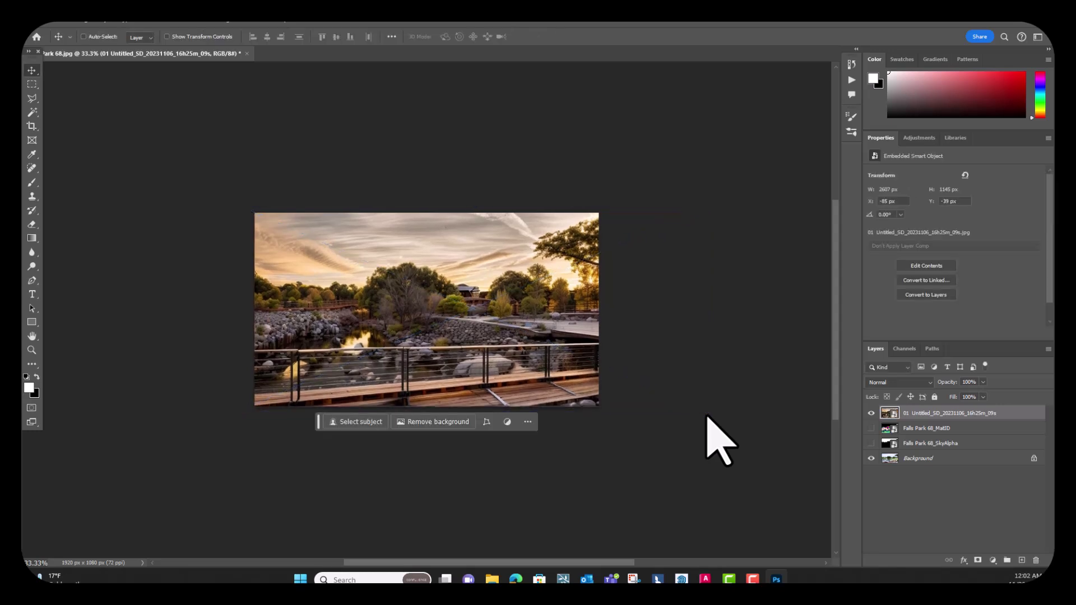
Hide the first sunset layer, then place the 02 Untitled_SD image and enlarge it over the canvas.
{"action": "left_click", "coordinate": [871, 414]}
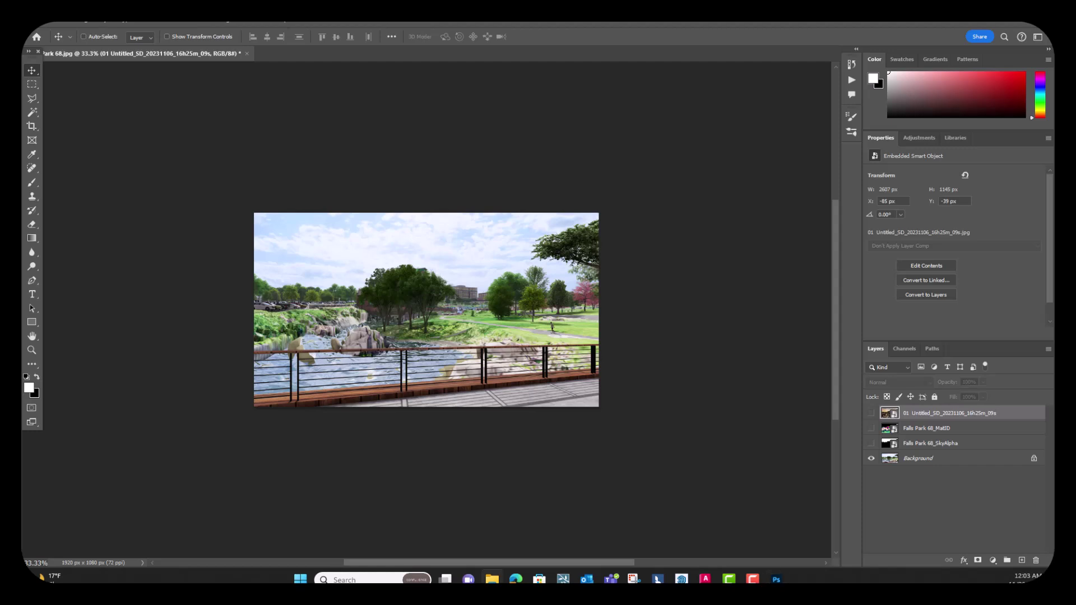
{"action": "left_click_drag", "start_coordinate": [213, 319], "coordinate": [376, 336]}
{"action": "left_click_drag", "start_coordinate": [352, 288], "coordinate": [337, 262]}
{"action": "left_click_drag", "start_coordinate": [576, 354], "coordinate": [680, 472]}
Nudge and resize the 02 image to 2613 × 1147 px and commit it.
{"action": "key", "text": "Left"}
{"action": "key", "text": "Left"}
{"action": "key", "text": "Left"}
{"action": "key", "text": "Left"}
{"action": "key", "text": "Left"}
{"action": "key", "text": "Left"}
{"action": "key", "text": "Left"}
{"action": "key", "text": "Left"}
{"action": "key", "text": "Left"}
{"action": "key", "text": "Left"}
{"action": "key", "text": "Left"}
{"action": "key", "text": "Left"}
{"action": "key", "text": "Left"}
{"action": "key", "text": "Left"}
{"action": "key", "text": "Left"}
{"action": "key", "text": "Left"}
{"action": "key", "text": "Left"}
{"action": "key", "text": "Left"}
{"action": "key", "text": "Up"}
{"action": "key", "text": "Up"}
{"action": "key", "text": "Up"}
{"action": "key", "text": "Up"}
{"action": "key", "text": "Up"}
{"action": "key", "text": "Up"}
{"action": "key", "text": "Up"}
{"action": "key", "text": "Up"}
{"action": "key", "text": "Up"}
{"action": "key", "text": "Left"}
{"action": "key", "text": "Left"}
{"action": "key", "text": "Left"}
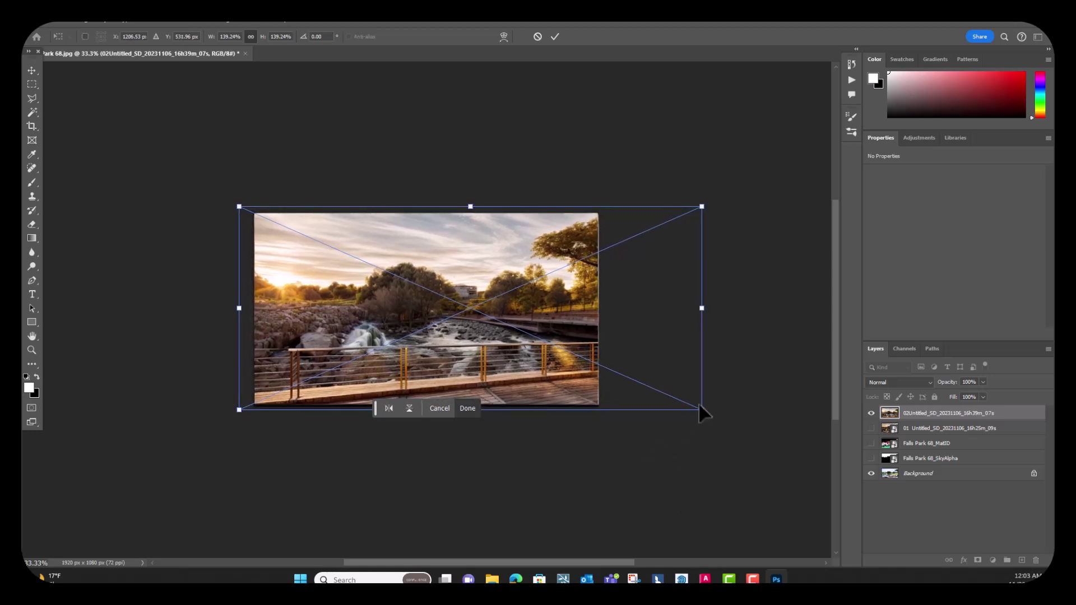
{"action": "left_click_drag", "start_coordinate": [702, 410], "coordinate": [705, 413]}
{"action": "key", "text": "Left"}
{"action": "key", "text": "Left"}
{"action": "key", "text": "Left"}
{"action": "key", "text": "Up"}
{"action": "key", "text": "Up"}
{"action": "key", "text": "Up"}
{"action": "key", "text": "Up"}
{"action": "key", "text": "Up"}
{"action": "key", "text": "Up"}
{"action": "key", "text": "Left"}
{"action": "key", "text": "Left"}
{"action": "key", "text": "Left"}
{"action": "key", "text": "Down"}
{"action": "key", "text": "Down"}
{"action": "key", "text": "Down"}
{"action": "key", "text": "Down"}
{"action": "key", "text": "Down"}
{"action": "key", "text": "Down"}
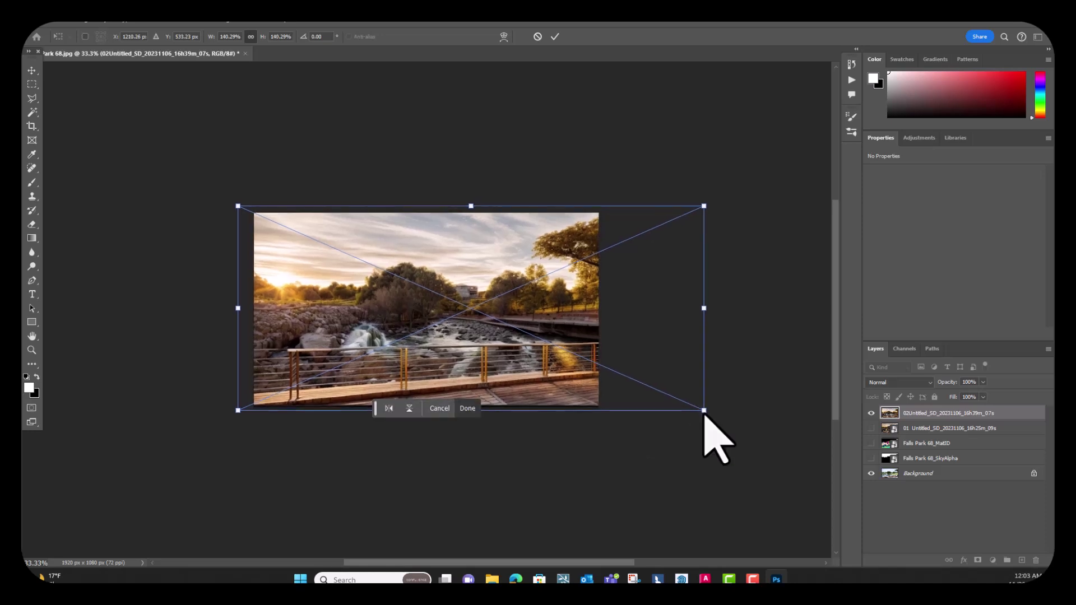
{"action": "left_click_drag", "start_coordinate": [705, 413], "coordinate": [708, 415]}
{"action": "key", "text": "Return"}
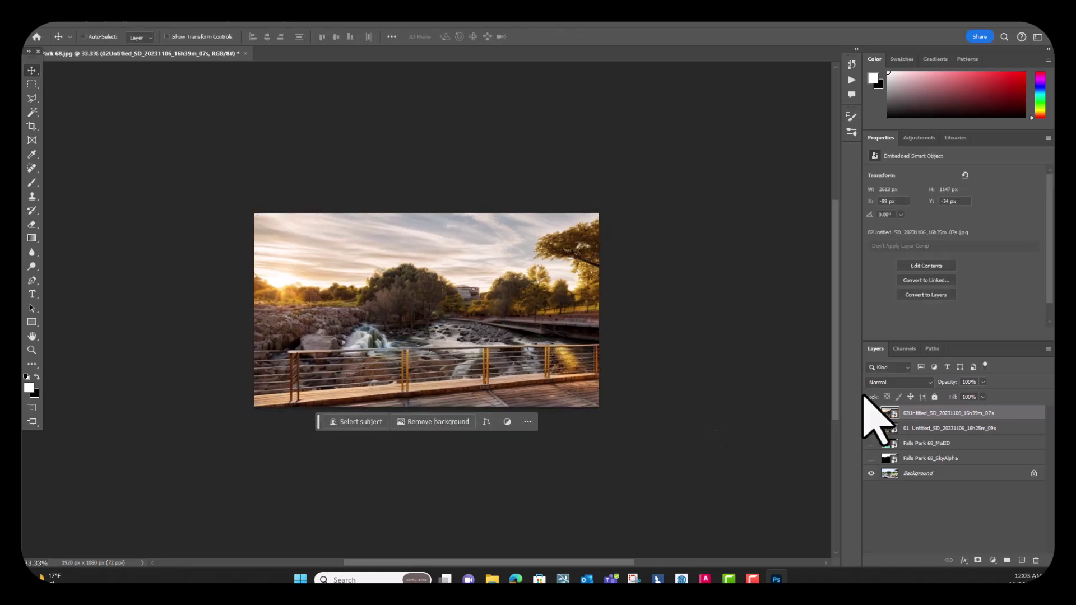
Hide the second sunset layer, then place and enlarge the 03 Untitled_SD image.
{"action": "left_click", "coordinate": [871, 414]}
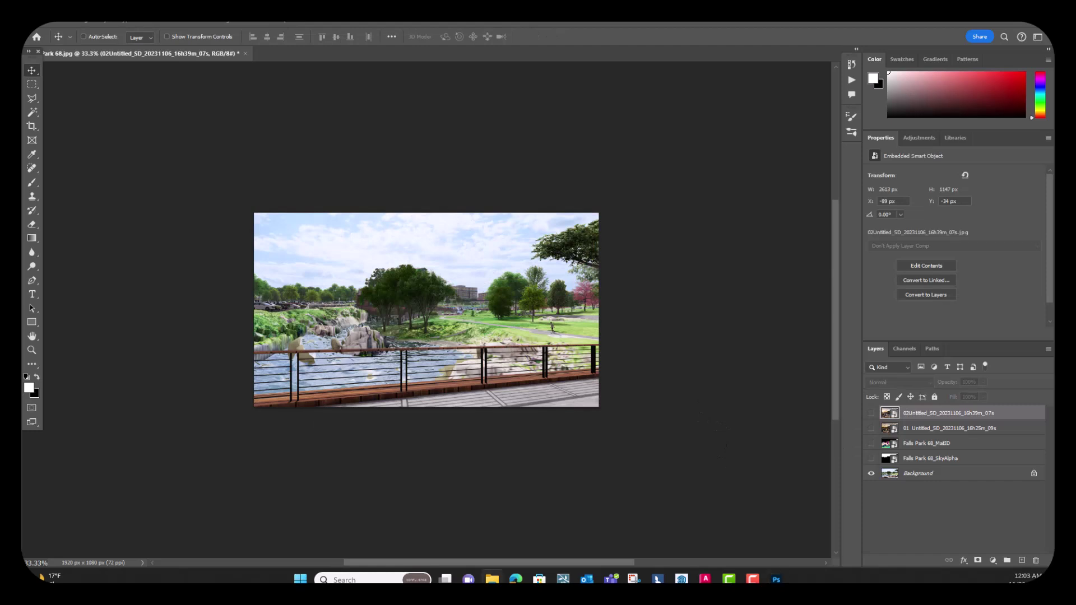
{"action": "left_click_drag", "start_coordinate": [452, 335], "coordinate": [358, 292]}
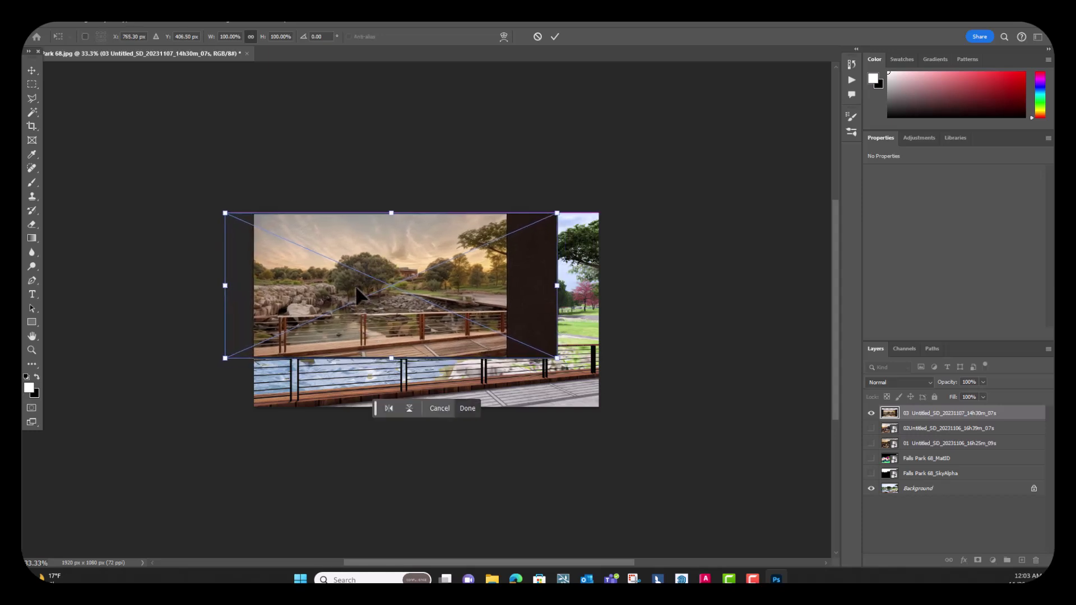
{"action": "left_click_drag", "start_coordinate": [558, 358], "coordinate": [671, 443]}
{"action": "left_click_drag", "start_coordinate": [508, 399], "coordinate": [491, 375]}
Fine-tune the 03 image to 2544 × 1117 px, commit it, hide it and zoom in.
{"action": "left_click_drag", "start_coordinate": [668, 409], "coordinate": [667, 410]}
{"action": "key", "text": "Up"}
{"action": "key", "text": "Up"}
{"action": "key", "text": "Up"}
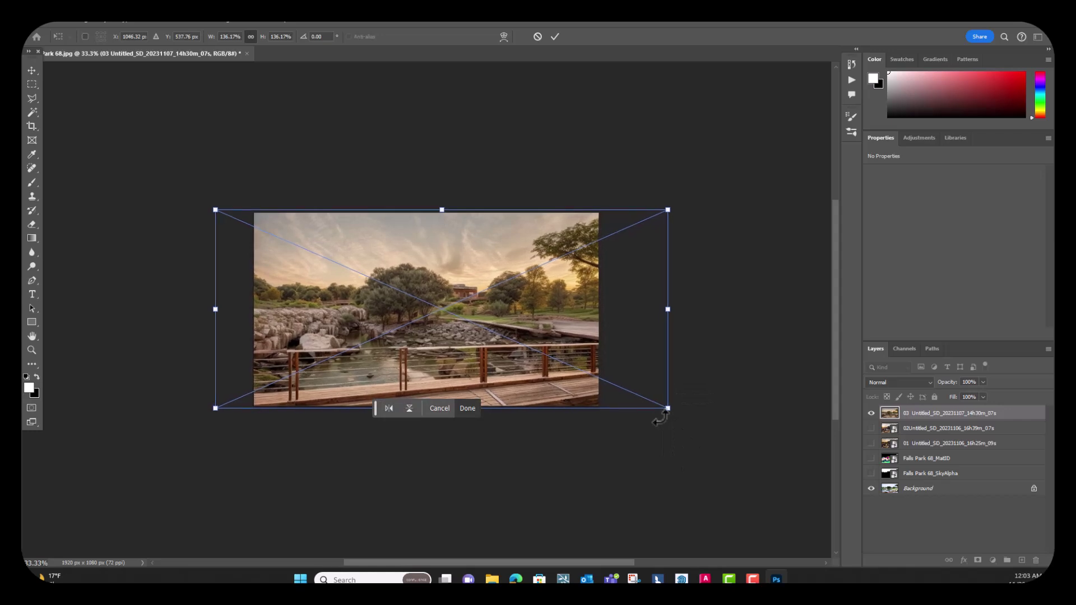
{"action": "left_click_drag", "start_coordinate": [666, 410], "coordinate": [671, 412]}
{"action": "key", "text": "Return"}
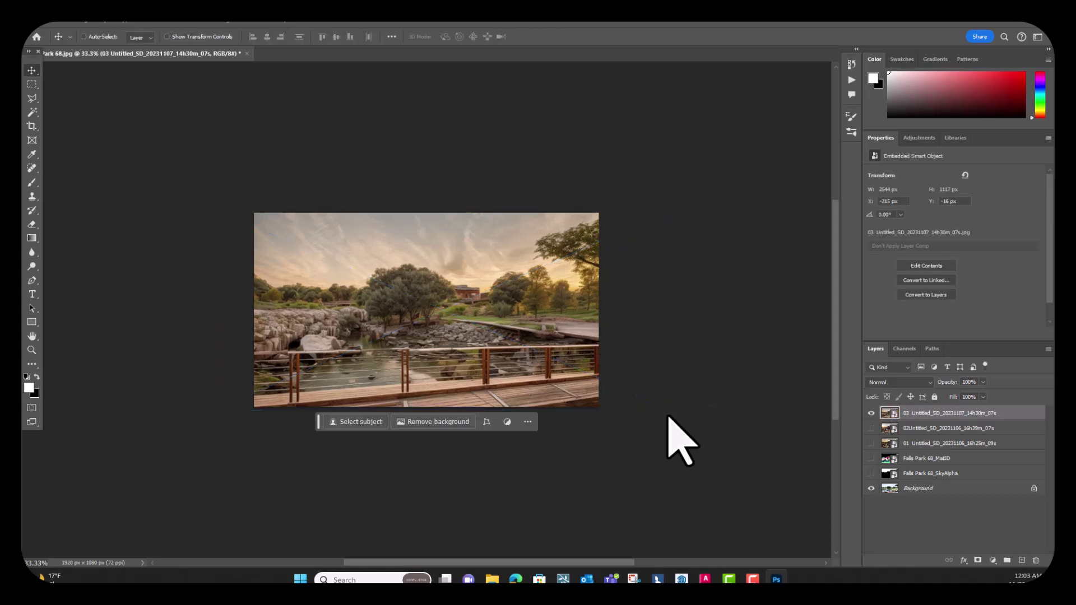
{"action": "left_click", "coordinate": [871, 414]}
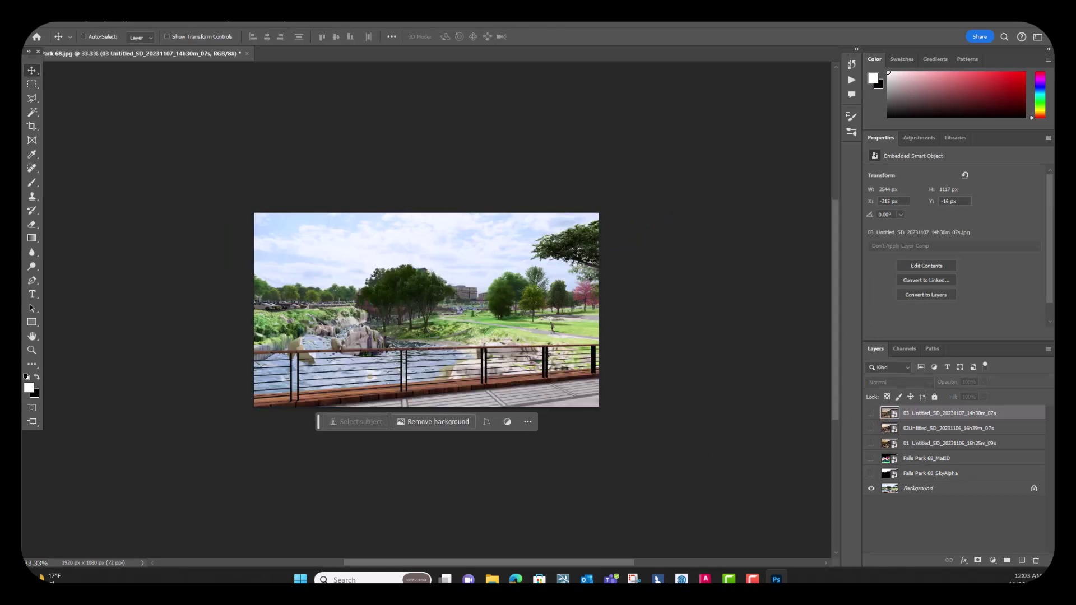
{"action": "key", "text": "ctrl+plus"}
{"action": "key", "text": "ctrl+plus"}
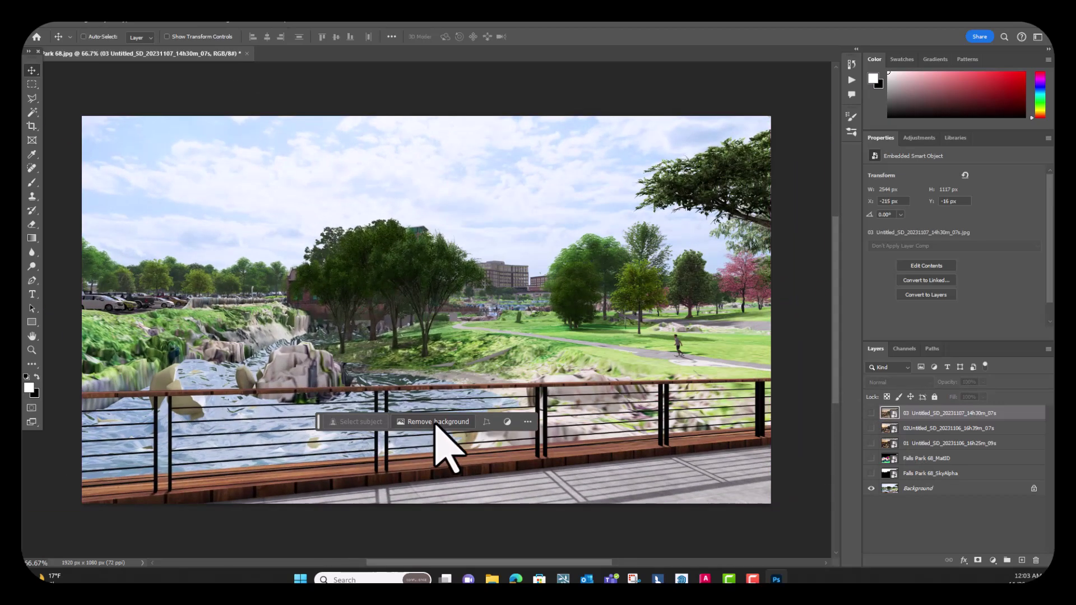
Show and select the 01 sunset layer, move the task bar aside, and compare it with the render.
{"action": "left_click", "coordinate": [870, 443]}
{"action": "left_click", "coordinate": [937, 445]}
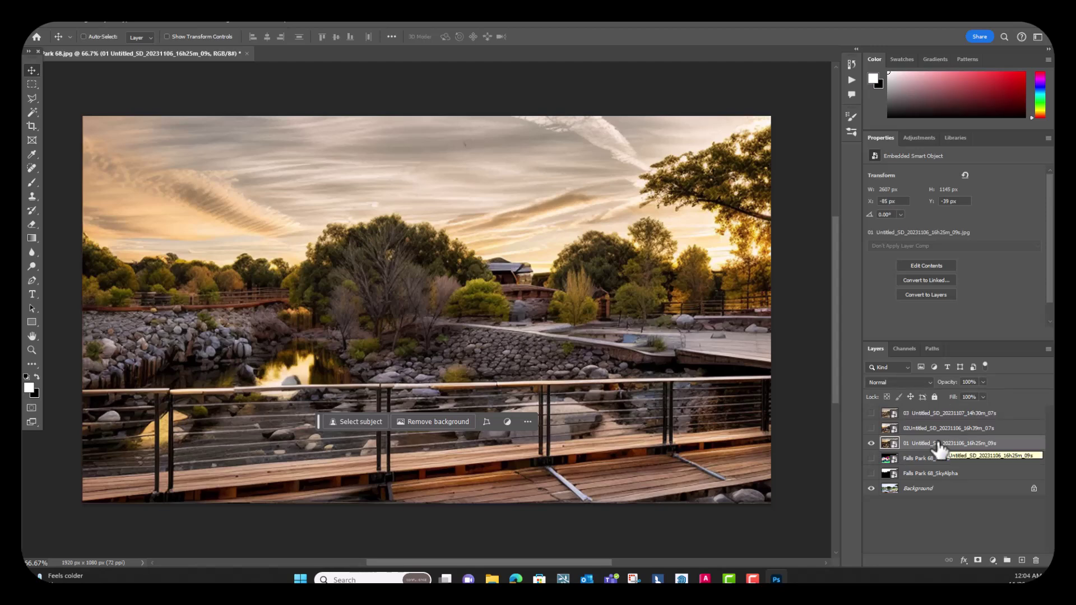
{"action": "left_click_drag", "start_coordinate": [319, 424], "coordinate": [78, 84]}
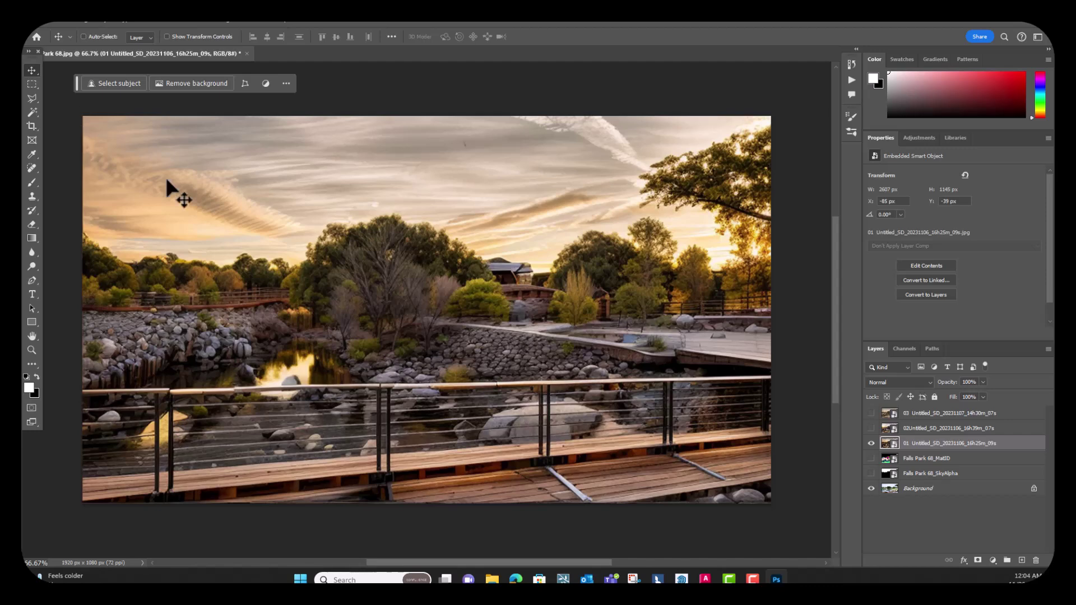
{"action": "left_click", "coordinate": [871, 445]}
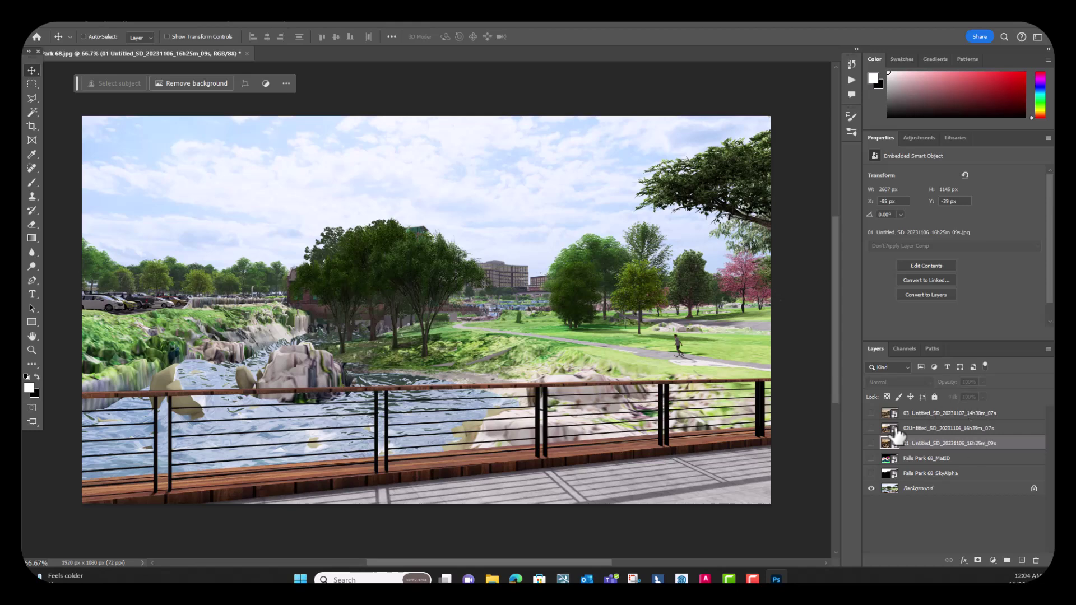
{"action": "left_click", "coordinate": [871, 443]}
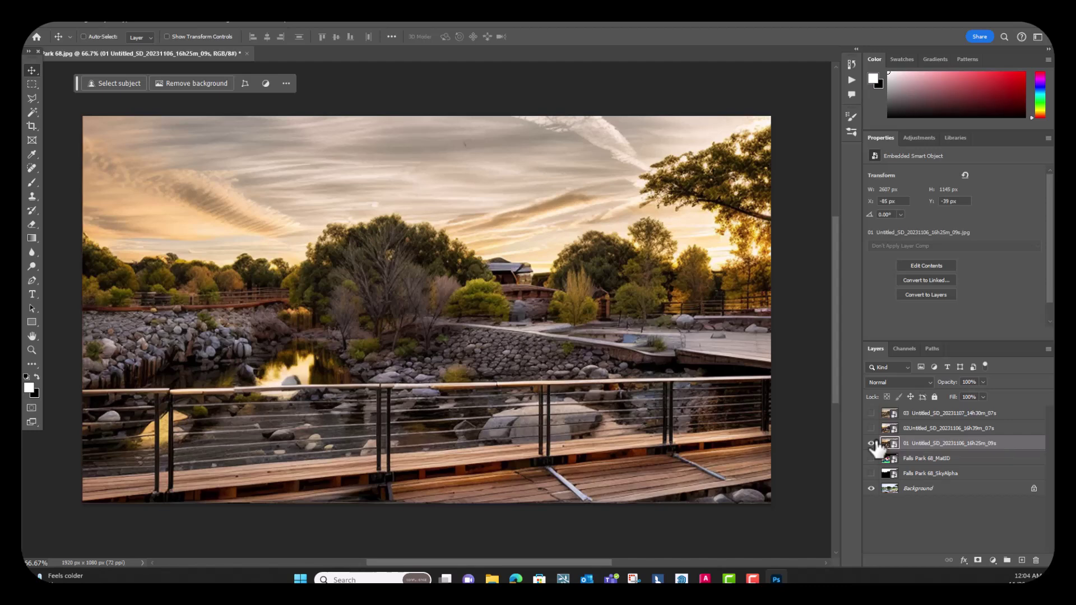
Add a mask to the sunset layer and paint black to reveal the decking, lawn and buildings.
{"action": "left_click", "coordinate": [978, 561]}
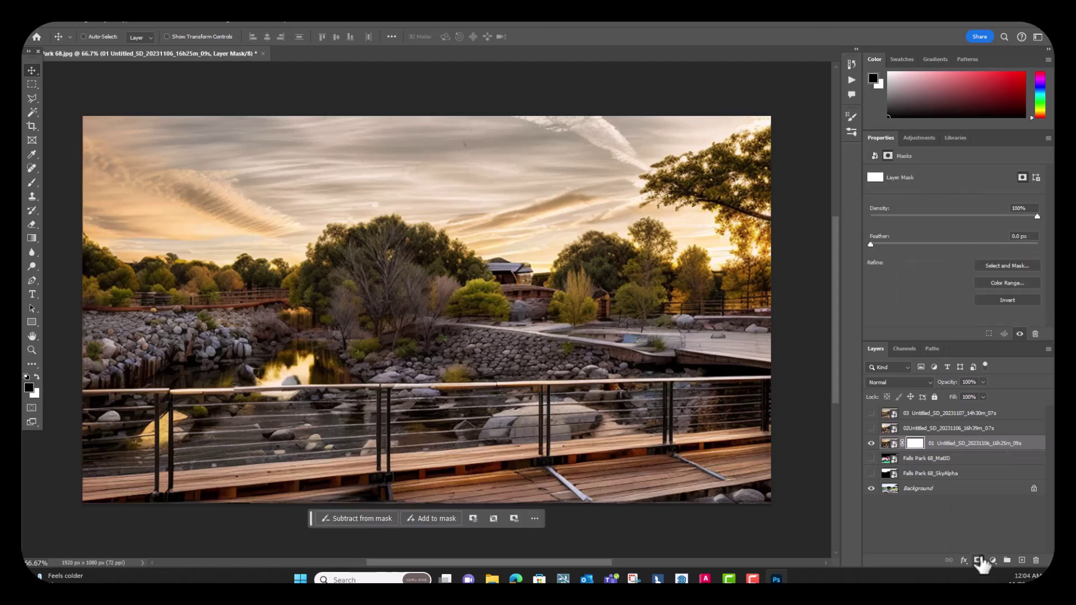
{"action": "left_click", "coordinate": [31, 183]}
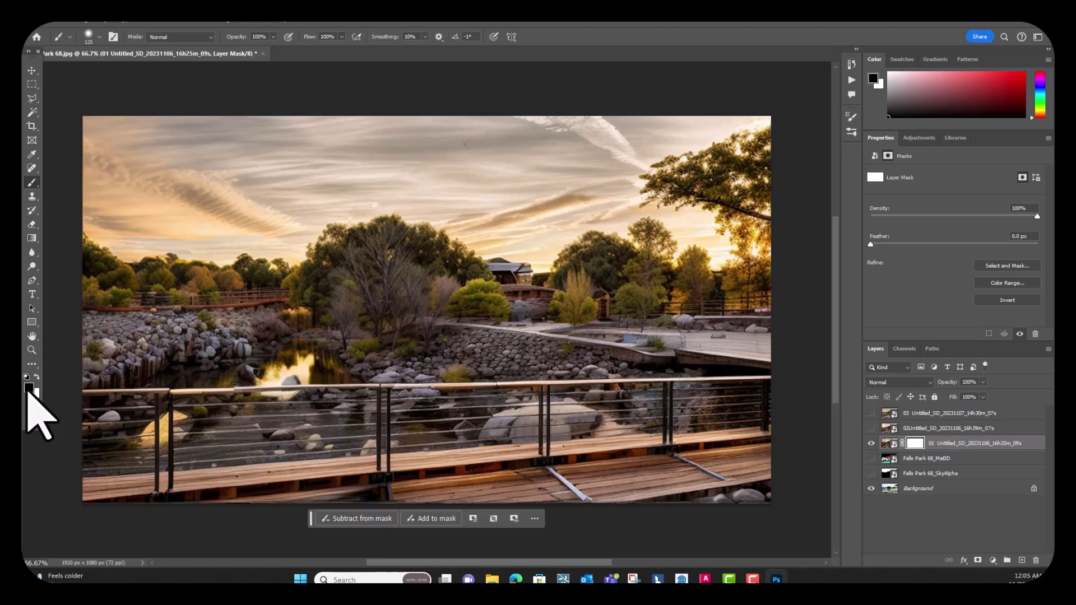
{"action": "left_click_drag", "start_coordinate": [168, 397], "coordinate": [404, 401]}
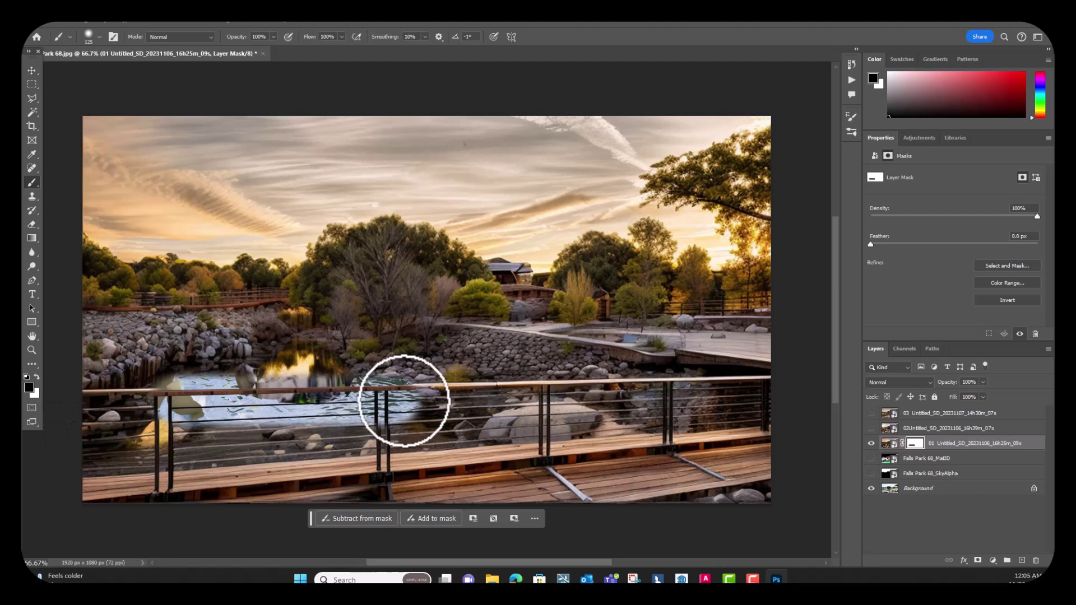
{"action": "key", "text": "ctrl+z"}
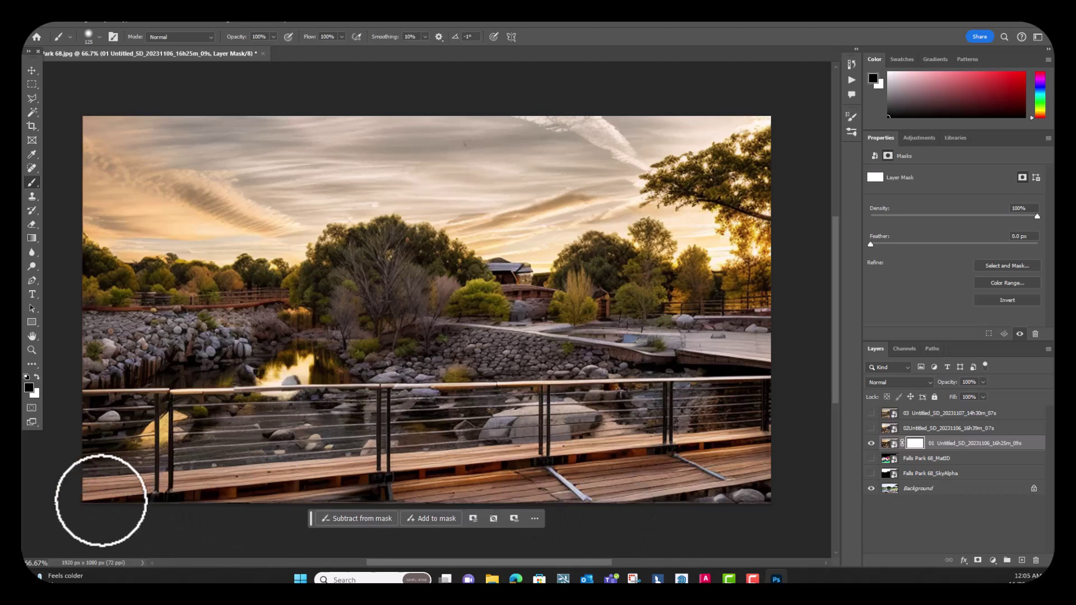
{"action": "mouse_move", "coordinate": [279, 510]}
{"action": "left_mouse_down"}
{"action": "mouse_move", "coordinate": [798, 483]}
{"action": "mouse_move", "coordinate": [605, 481]}
{"action": "mouse_move", "coordinate": [793, 464]}
{"action": "left_mouse_up"}
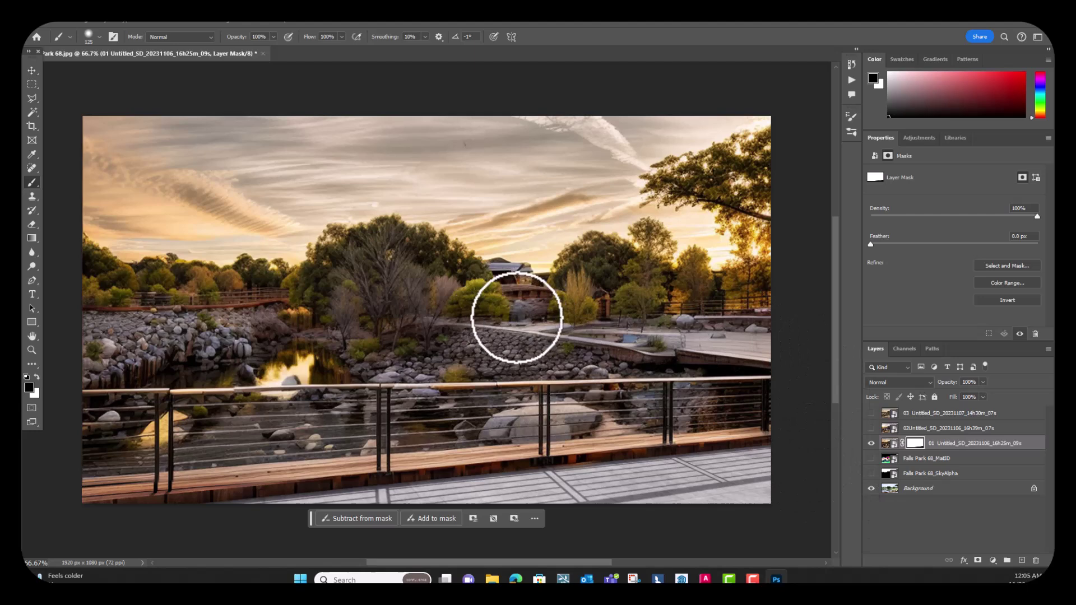
{"action": "left_click_drag", "start_coordinate": [523, 313], "coordinate": [826, 351]}
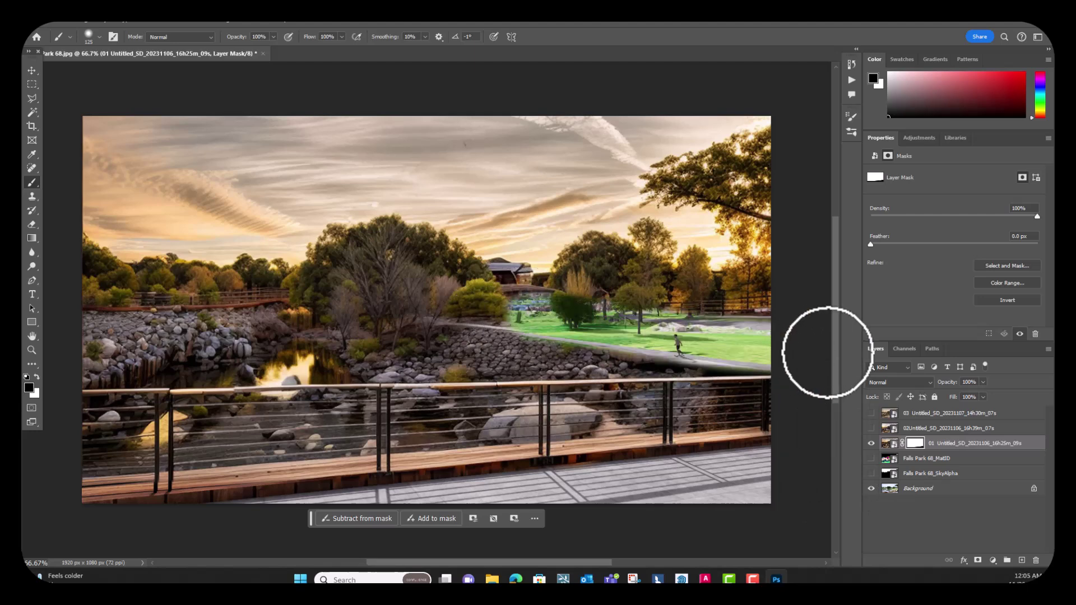
{"action": "mouse_move", "coordinate": [514, 318]}
{"action": "left_mouse_down"}
{"action": "mouse_move", "coordinate": [467, 308]}
{"action": "mouse_move", "coordinate": [521, 287]}
{"action": "mouse_move", "coordinate": [482, 275]}
{"action": "mouse_move", "coordinate": [477, 289]}
{"action": "mouse_move", "coordinate": [537, 269]}
{"action": "mouse_move", "coordinate": [534, 291]}
{"action": "mouse_move", "coordinate": [492, 275]}
{"action": "left_mouse_up"}
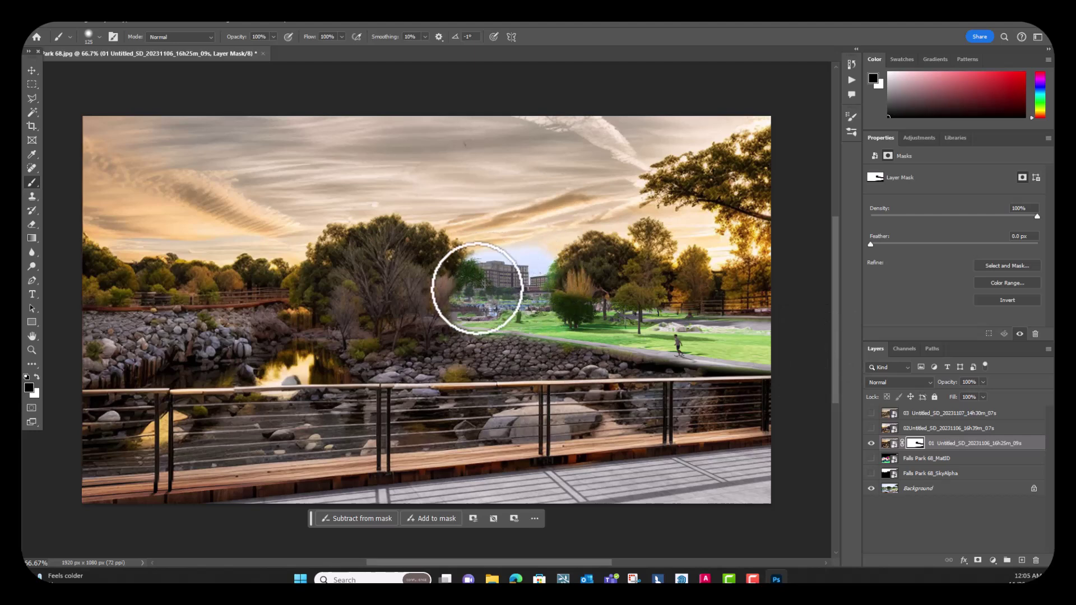
With a 70 px brush, reveal the parked cars and tree foliage through the mask.
{"action": "key", "text": "bracketleft"}
{"action": "key", "text": "bracketleft"}
{"action": "key", "text": "bracketleft"}
{"action": "key", "text": "bracketleft"}
{"action": "mouse_move", "coordinate": [286, 290]}
{"action": "left_mouse_down"}
{"action": "mouse_move", "coordinate": [74, 303]}
{"action": "mouse_move", "coordinate": [267, 296]}
{"action": "left_mouse_up"}
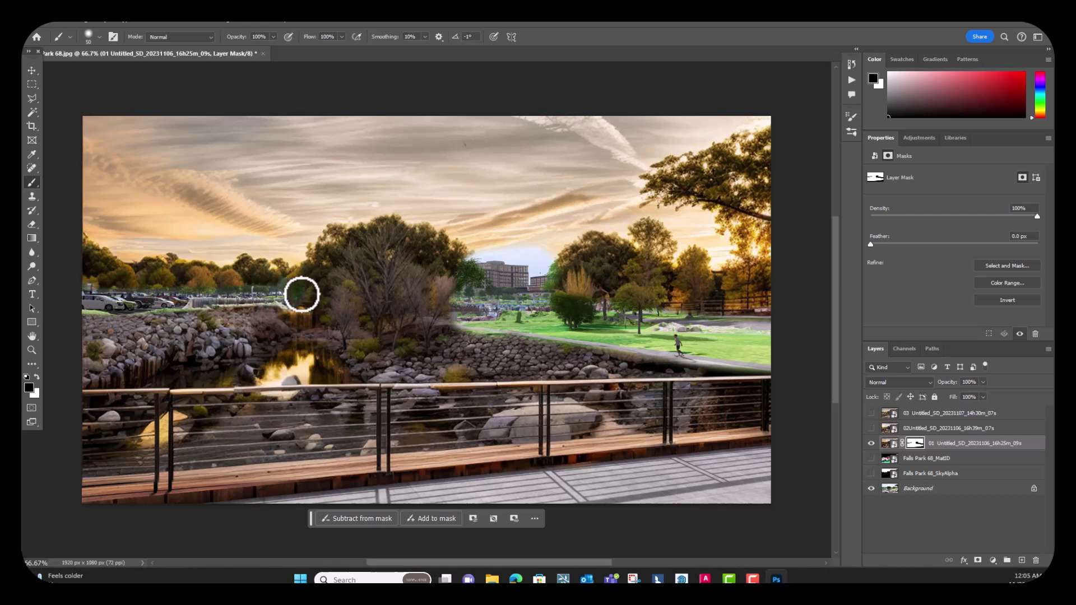
{"action": "mouse_move", "coordinate": [291, 280]}
{"action": "left_mouse_down"}
{"action": "mouse_move", "coordinate": [318, 268]}
{"action": "mouse_move", "coordinate": [293, 283]}
{"action": "left_mouse_up"}
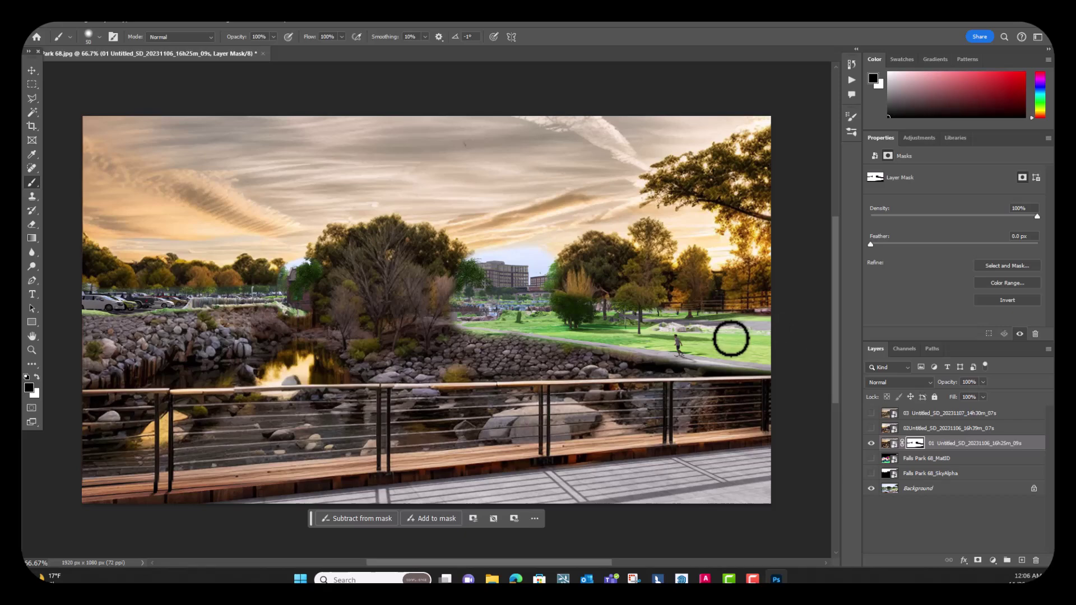
At 200% zoom, paint white with a 30 px brush to restore the sunset along the rock edge.
{"action": "key", "text": "ctrl+plus"}
{"action": "key", "text": "ctrl+plus"}
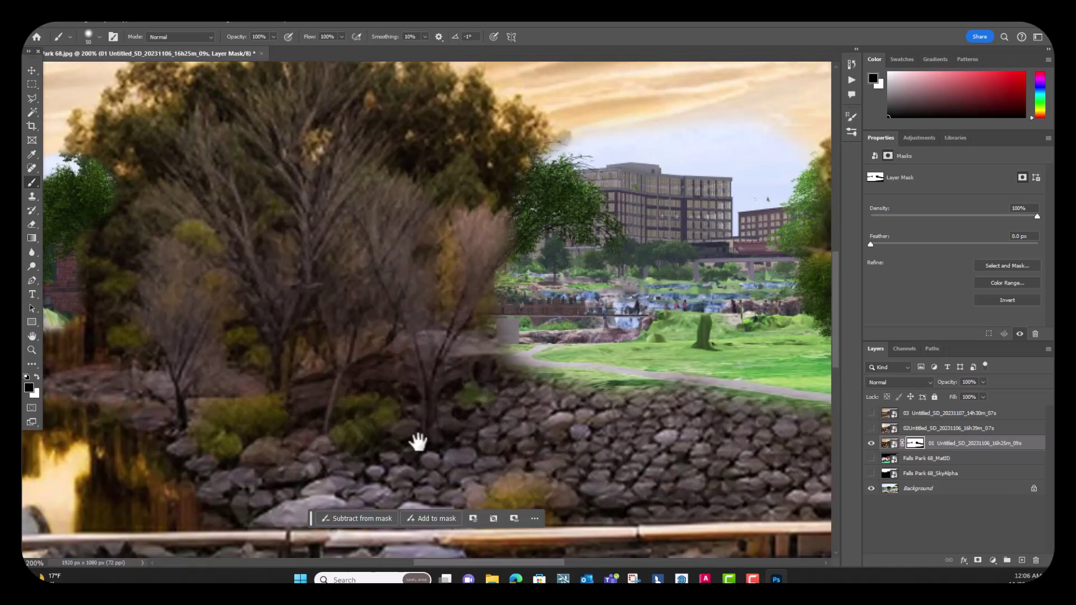
{"action": "mouse_move", "coordinate": [417, 442]}
{"action": "left_mouse_down"}
{"action": "mouse_move", "coordinate": [560, 437]}
{"action": "mouse_move", "coordinate": [852, 385]}
{"action": "left_mouse_up"}
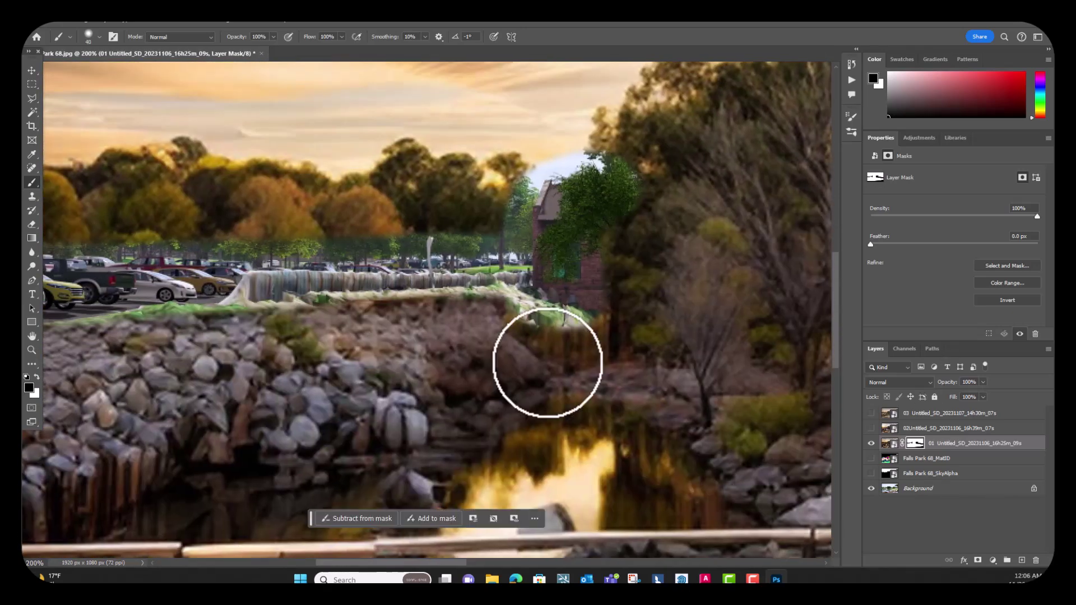
{"action": "key", "text": "bracketleft"}
{"action": "key", "text": "bracketleft"}
{"action": "key", "text": "bracketleft"}
{"action": "left_click", "coordinate": [36, 378]}
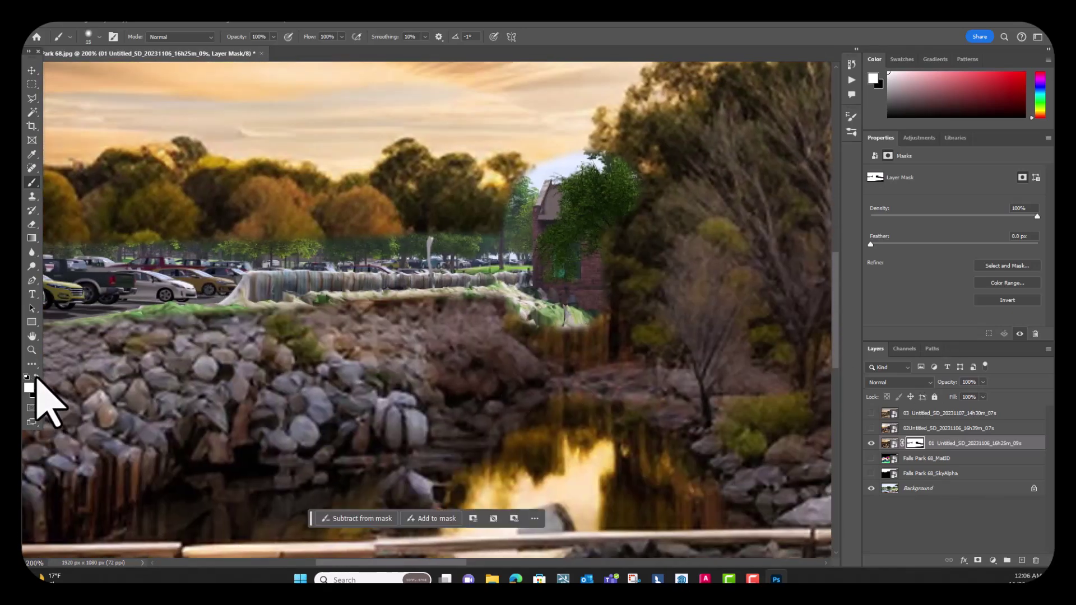
{"action": "key", "text": "bracketright"}
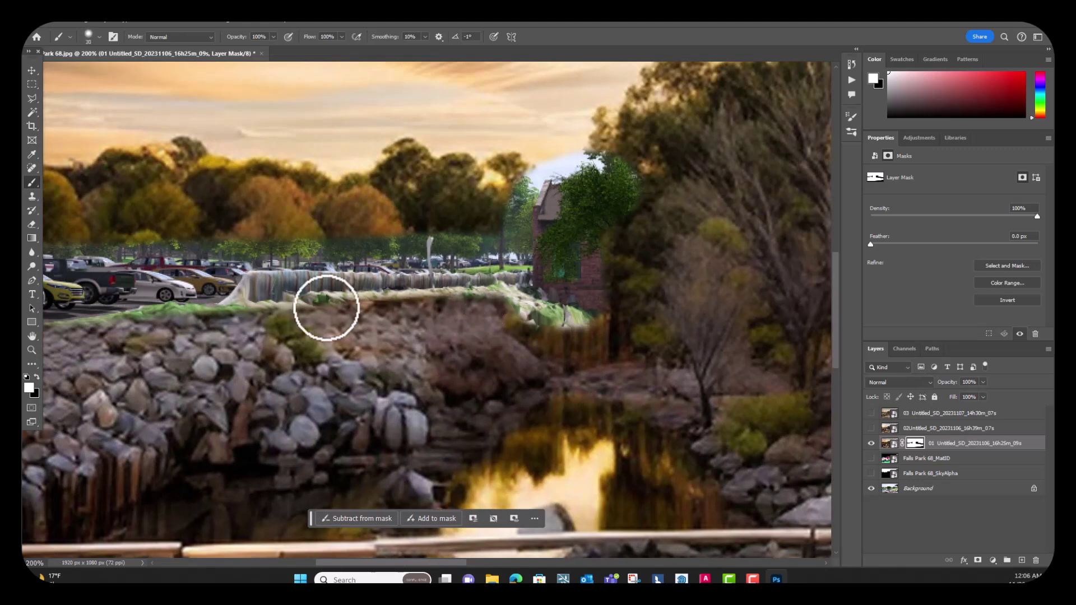
{"action": "left_click_drag", "start_coordinate": [260, 310], "coordinate": [439, 307]}
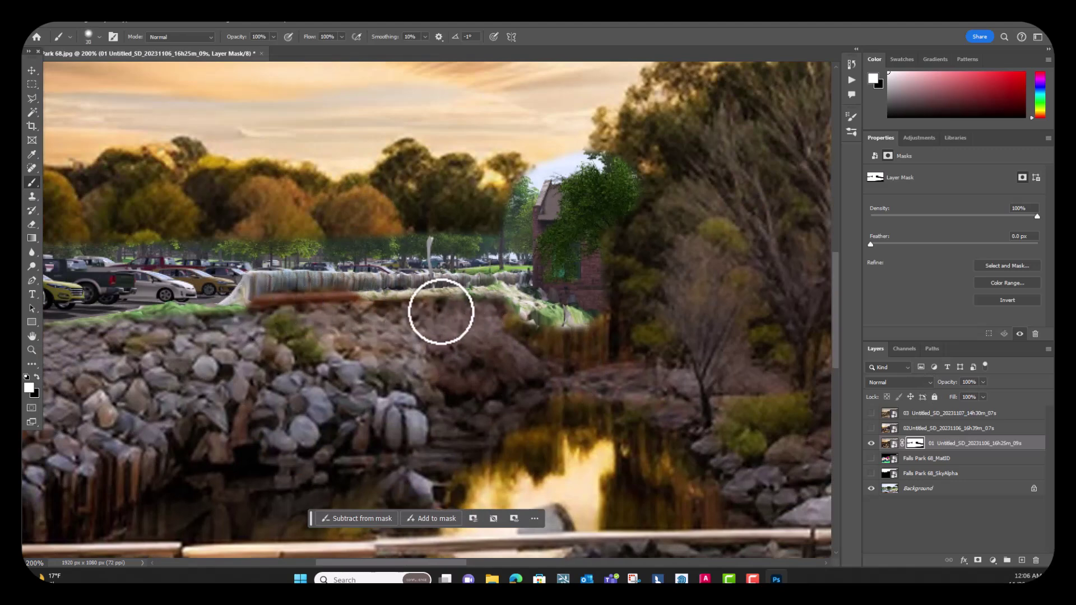
{"action": "left_click_drag", "start_coordinate": [142, 322], "coordinate": [305, 307]}
{"action": "left_click_drag", "start_coordinate": [144, 320], "coordinate": [236, 317]}
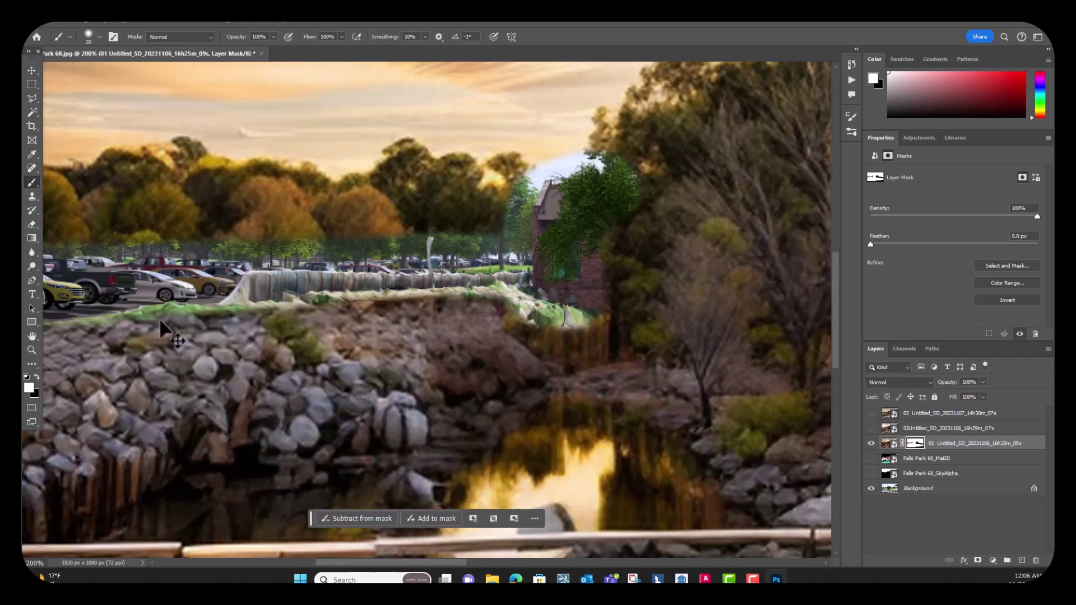
{"action": "mouse_move", "coordinate": [115, 319]}
{"action": "left_mouse_down"}
{"action": "mouse_move", "coordinate": [194, 329]}
{"action": "mouse_move", "coordinate": [523, 302]}
{"action": "mouse_move", "coordinate": [604, 330]}
{"action": "mouse_move", "coordinate": [605, 319]}
{"action": "mouse_move", "coordinate": [496, 305]}
{"action": "left_mouse_up"}
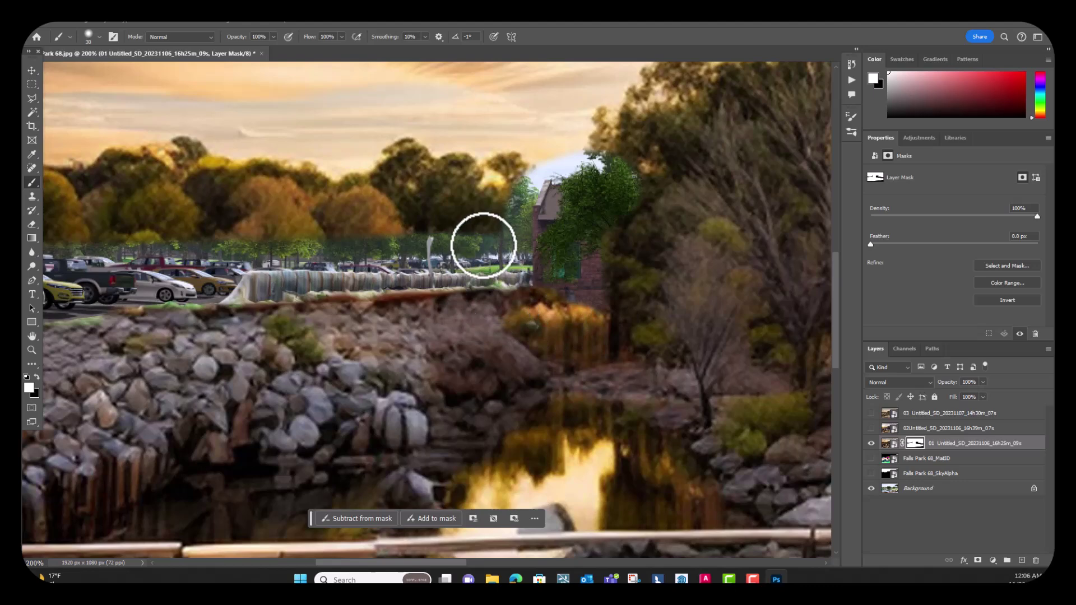
Blend the mask along the tree line above the rocks.
{"action": "mouse_move", "coordinate": [456, 237]}
{"action": "left_mouse_down"}
{"action": "mouse_move", "coordinate": [427, 230]}
{"action": "mouse_move", "coordinate": [421, 241]}
{"action": "mouse_move", "coordinate": [376, 246]}
{"action": "mouse_move", "coordinate": [159, 233]}
{"action": "mouse_move", "coordinate": [345, 231]}
{"action": "left_mouse_up"}
{"action": "mouse_move", "coordinate": [256, 242]}
{"action": "left_mouse_down"}
{"action": "mouse_move", "coordinate": [165, 242]}
{"action": "mouse_move", "coordinate": [128, 228]}
{"action": "mouse_move", "coordinate": [140, 228]}
{"action": "mouse_move", "coordinate": [117, 236]}
{"action": "mouse_move", "coordinate": [164, 213]}
{"action": "mouse_move", "coordinate": [303, 230]}
{"action": "mouse_move", "coordinate": [283, 244]}
{"action": "mouse_move", "coordinate": [298, 248]}
{"action": "mouse_move", "coordinate": [272, 246]}
{"action": "mouse_move", "coordinate": [539, 236]}
{"action": "mouse_move", "coordinate": [324, 247]}
{"action": "mouse_move", "coordinate": [340, 239]}
{"action": "mouse_move", "coordinate": [320, 244]}
{"action": "mouse_move", "coordinate": [364, 249]}
{"action": "mouse_move", "coordinate": [315, 252]}
{"action": "mouse_move", "coordinate": [683, 247]}
{"action": "mouse_move", "coordinate": [608, 247]}
{"action": "mouse_move", "coordinate": [662, 267]}
{"action": "mouse_move", "coordinate": [409, 270]}
{"action": "mouse_move", "coordinate": [456, 270]}
{"action": "mouse_move", "coordinate": [425, 274]}
{"action": "mouse_move", "coordinate": [464, 264]}
{"action": "left_mouse_up"}
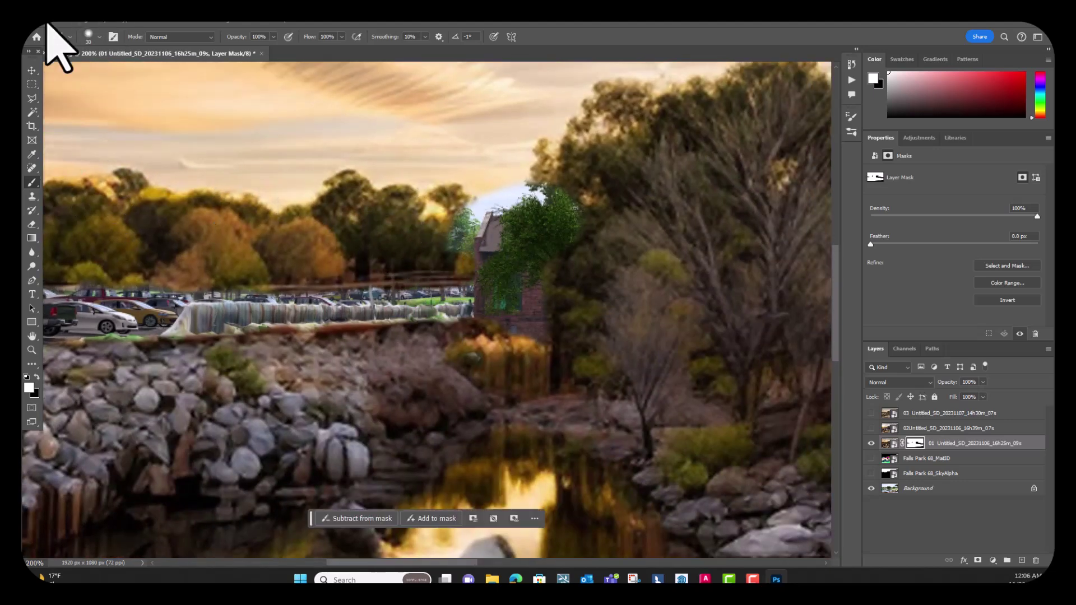
{"action": "left_click", "coordinate": [32, 98]}
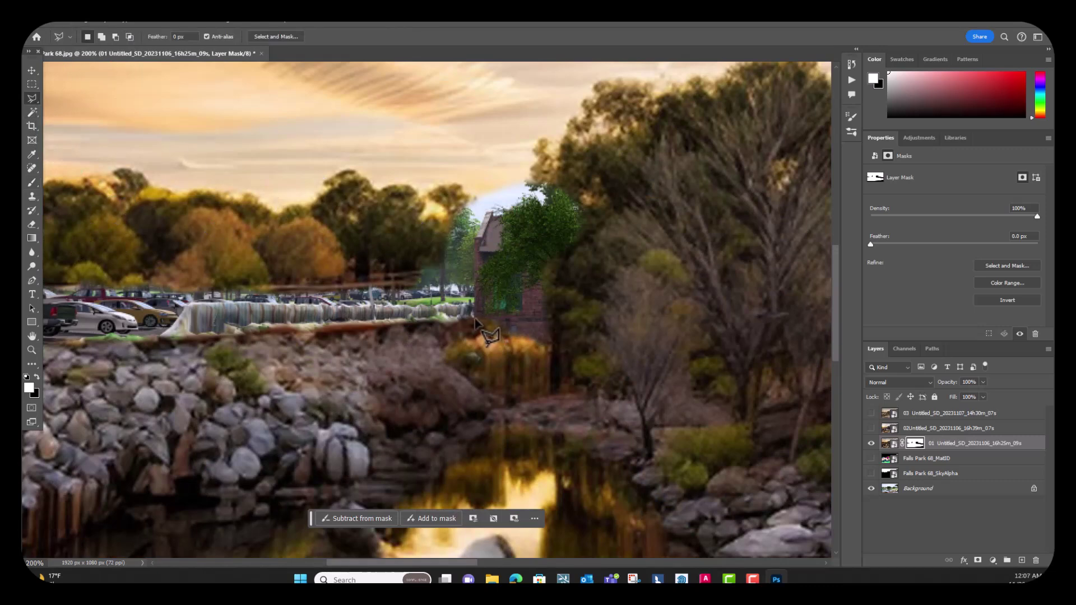
Select around the ivy tree, invert, and clean the mask beside it, removing the whitish blob.
{"action": "left_click", "coordinate": [475, 318]}
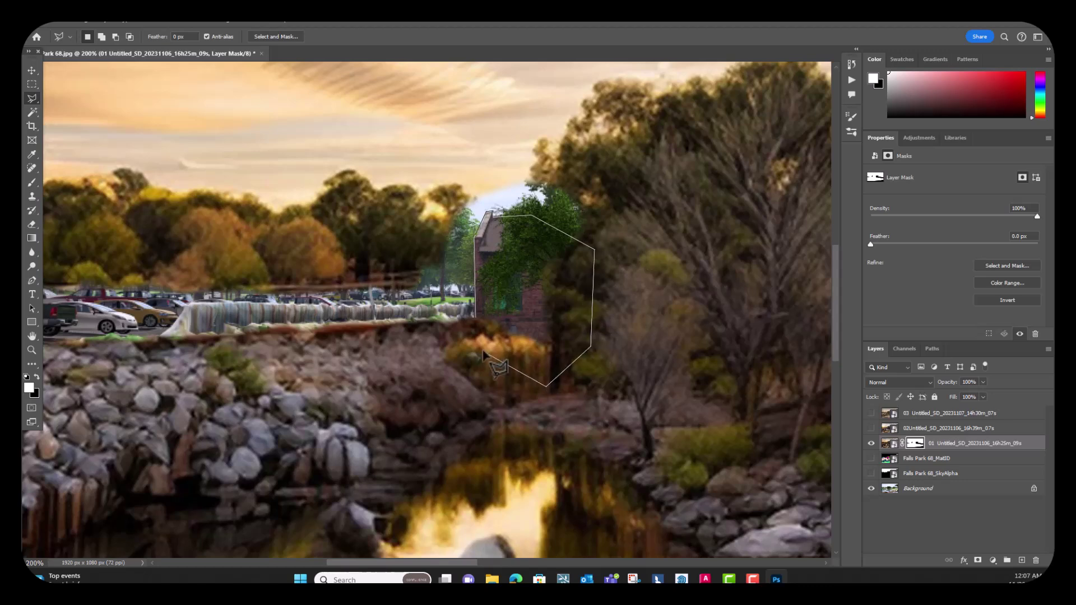
{"action": "left_click", "coordinate": [476, 320]}
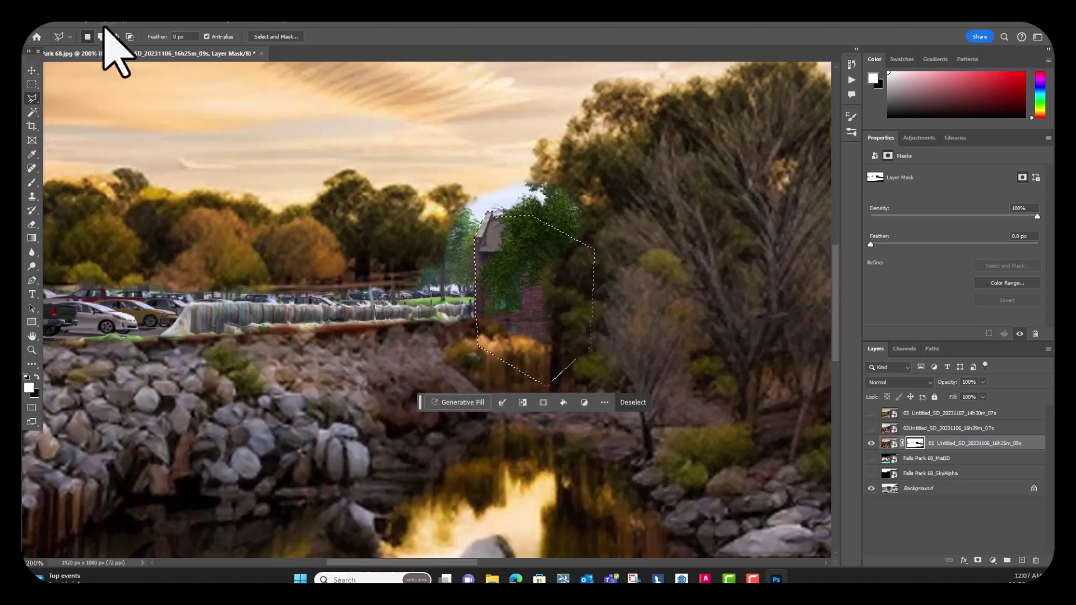
{"action": "left_click", "coordinate": [147, 18]}
{"action": "left_click", "coordinate": [163, 66]}
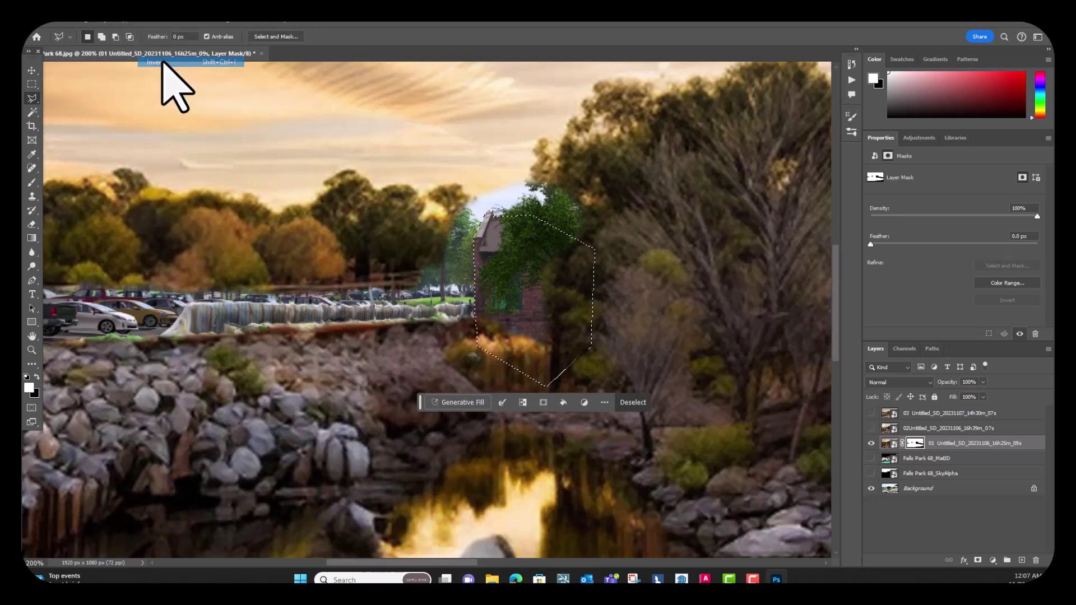
{"action": "left_click", "coordinate": [32, 182]}
{"action": "mouse_move", "coordinate": [488, 281]}
{"action": "left_mouse_down"}
{"action": "mouse_move", "coordinate": [463, 236]}
{"action": "mouse_move", "coordinate": [471, 299]}
{"action": "mouse_move", "coordinate": [456, 225]}
{"action": "mouse_move", "coordinate": [462, 246]}
{"action": "mouse_move", "coordinate": [487, 268]}
{"action": "mouse_move", "coordinate": [413, 287]}
{"action": "mouse_move", "coordinate": [459, 285]}
{"action": "mouse_move", "coordinate": [432, 272]}
{"action": "mouse_move", "coordinate": [463, 257]}
{"action": "mouse_move", "coordinate": [462, 220]}
{"action": "mouse_move", "coordinate": [534, 220]}
{"action": "left_mouse_up"}
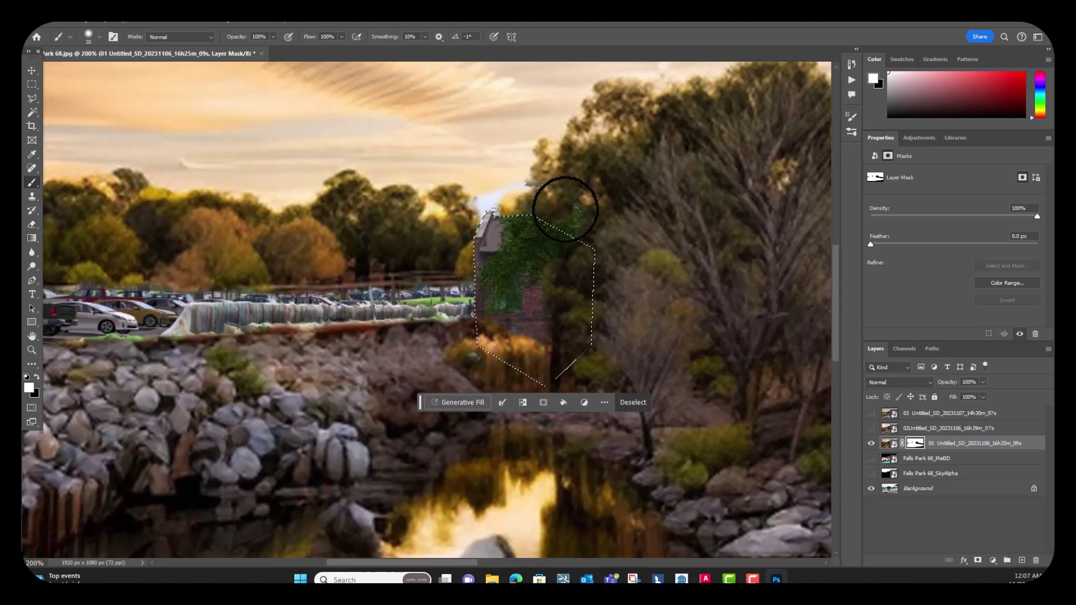
{"action": "left_click_drag", "start_coordinate": [495, 198], "coordinate": [463, 211]}
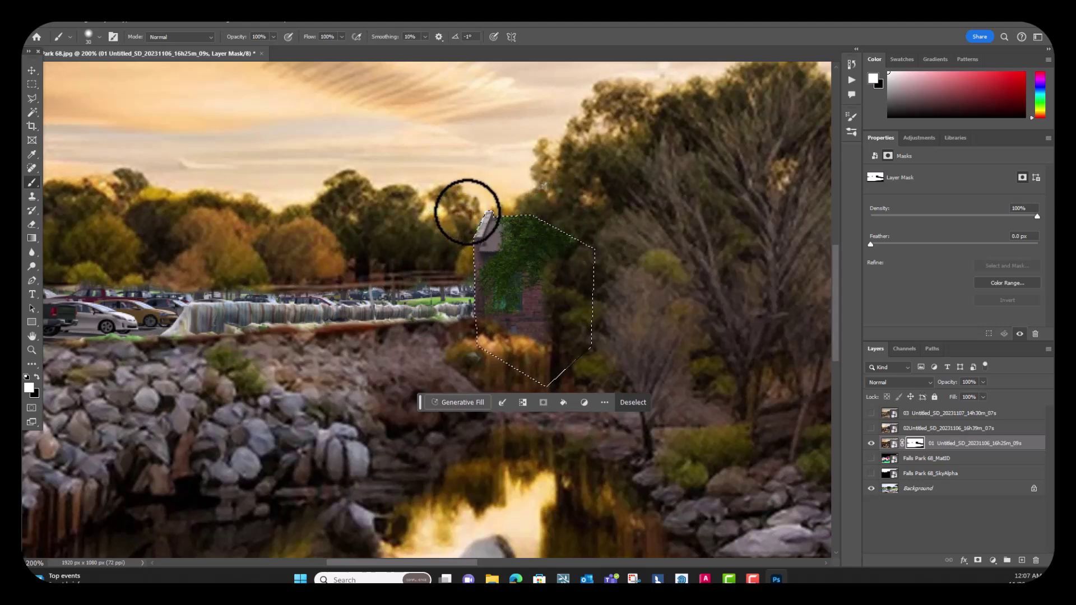
{"action": "key", "text": "ctrl+d"}
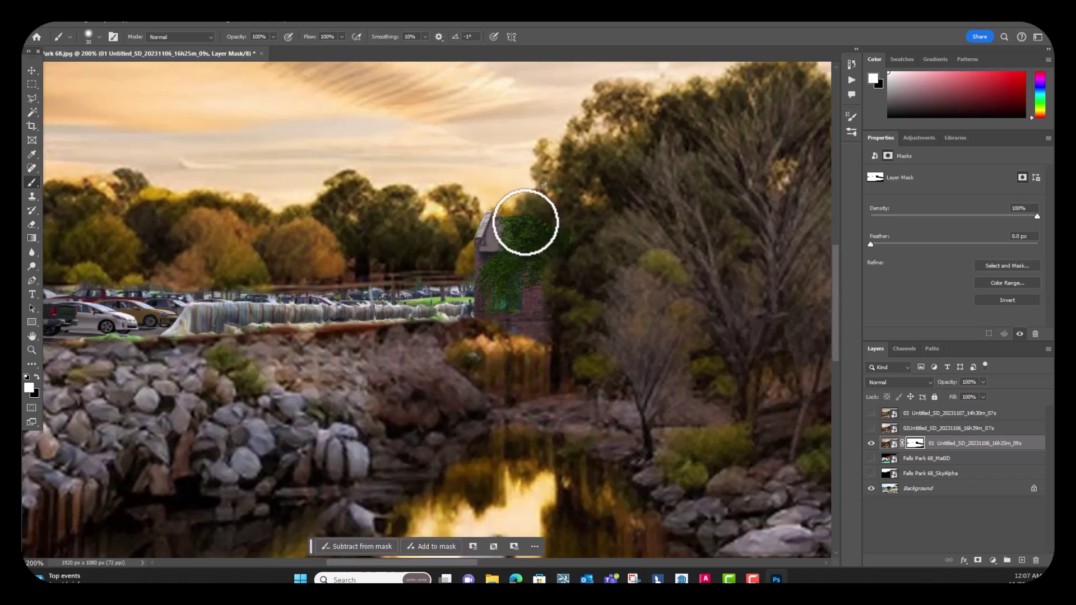
Paint darker sunset foliage over the remaining green ivy on the brick building.
{"action": "left_click_drag", "start_coordinate": [515, 240], "coordinate": [496, 272]}
{"action": "key", "text": "bracketleft"}
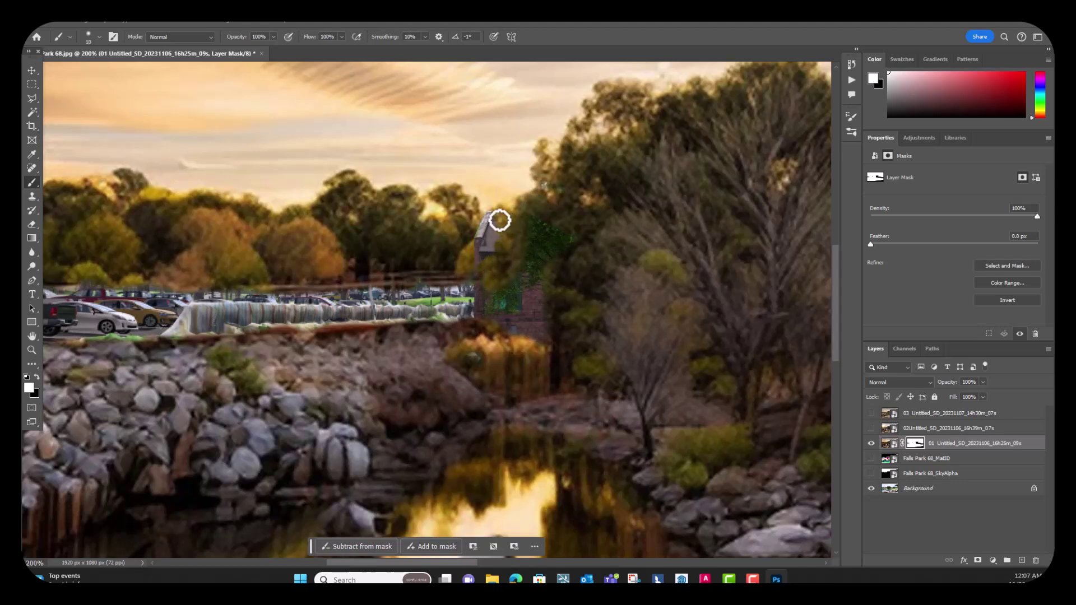
{"action": "key", "text": "bracketright"}
{"action": "mouse_move", "coordinate": [543, 192]}
{"action": "left_mouse_down"}
{"action": "mouse_move", "coordinate": [571, 210]}
{"action": "mouse_move", "coordinate": [551, 226]}
{"action": "mouse_move", "coordinate": [564, 250]}
{"action": "mouse_move", "coordinate": [528, 261]}
{"action": "mouse_move", "coordinate": [498, 299]}
{"action": "mouse_move", "coordinate": [509, 300]}
{"action": "mouse_move", "coordinate": [491, 306]}
{"action": "mouse_move", "coordinate": [579, 254]}
{"action": "mouse_move", "coordinate": [520, 274]}
{"action": "mouse_move", "coordinate": [543, 280]}
{"action": "mouse_move", "coordinate": [533, 289]}
{"action": "mouse_move", "coordinate": [616, 285]}
{"action": "left_mouse_up"}
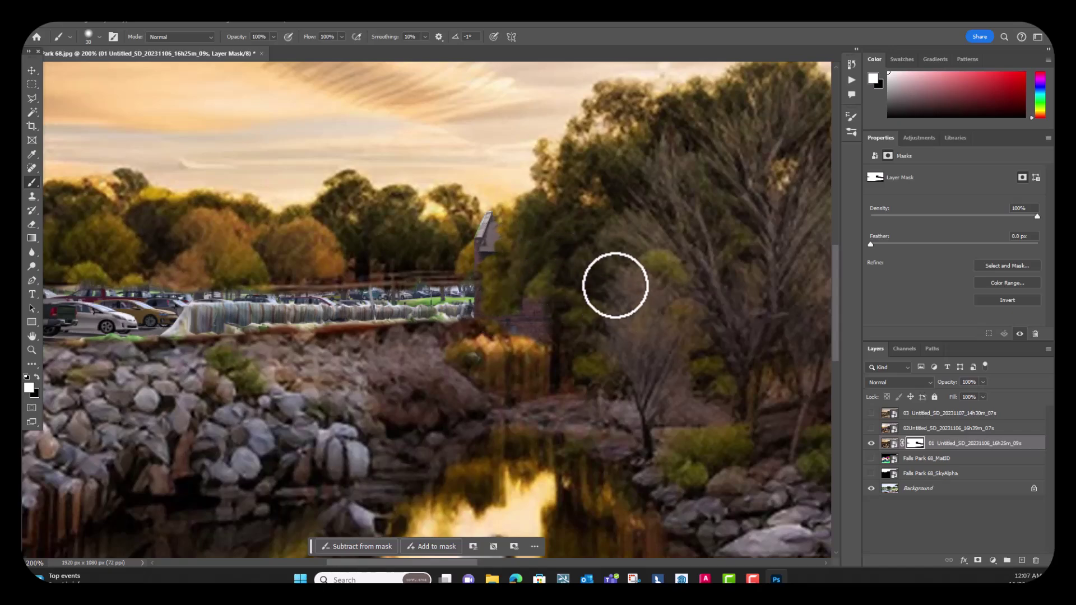
{"action": "key", "text": "ctrl+minus"}
{"action": "key", "text": "ctrl+minus"}
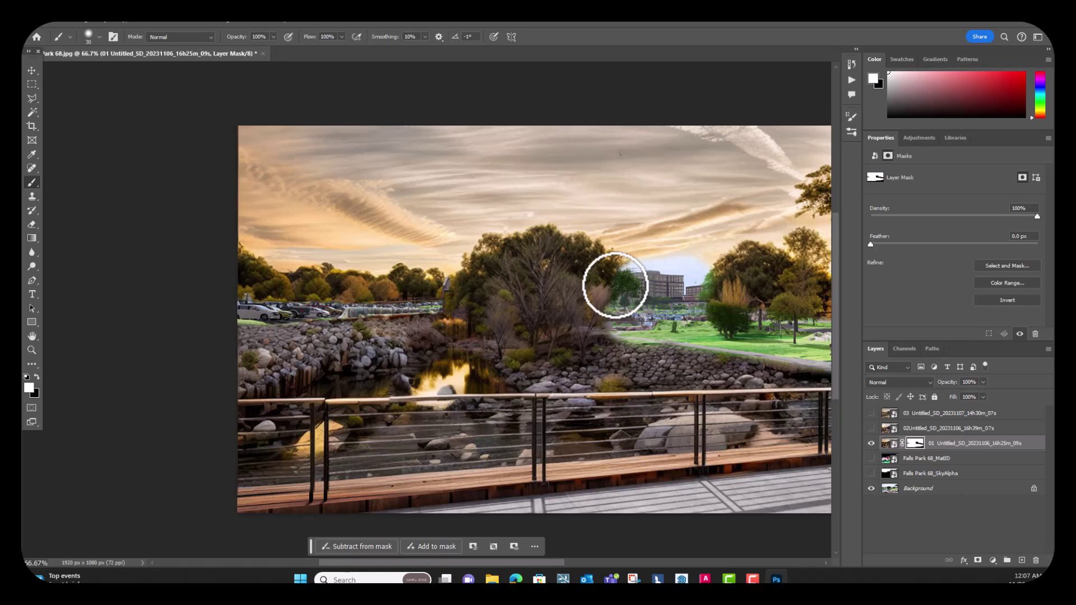
At 200% zoom, paint black to reveal the render's building above the treetop.
{"action": "key", "text": "ctrl+plus"}
{"action": "key", "text": "ctrl+plus"}
{"action": "left_click_drag", "start_coordinate": [615, 283], "coordinate": [229, 397]}
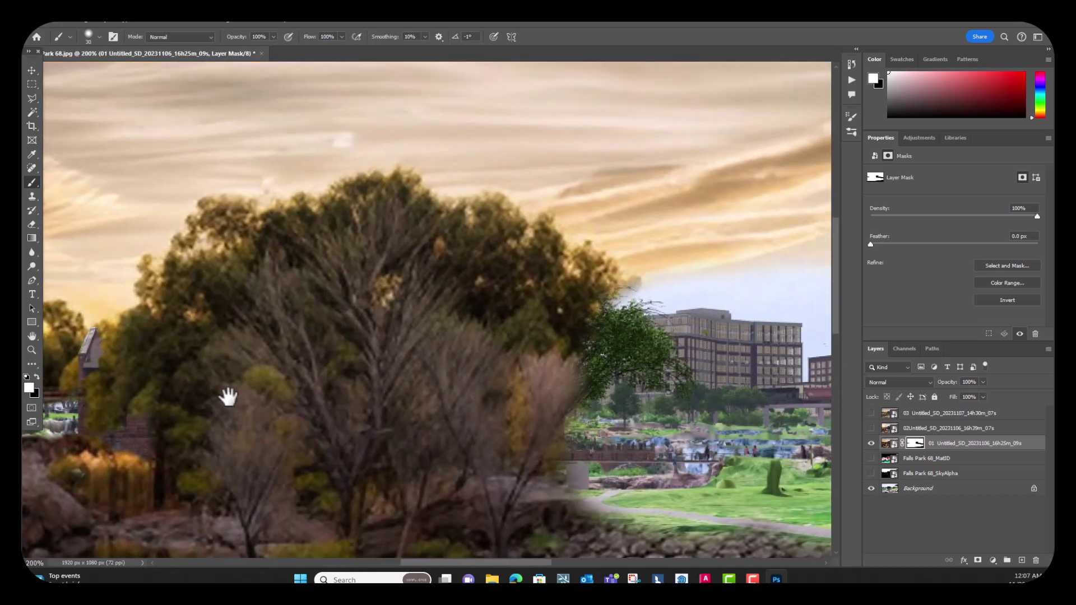
{"action": "left_click", "coordinate": [37, 377]}
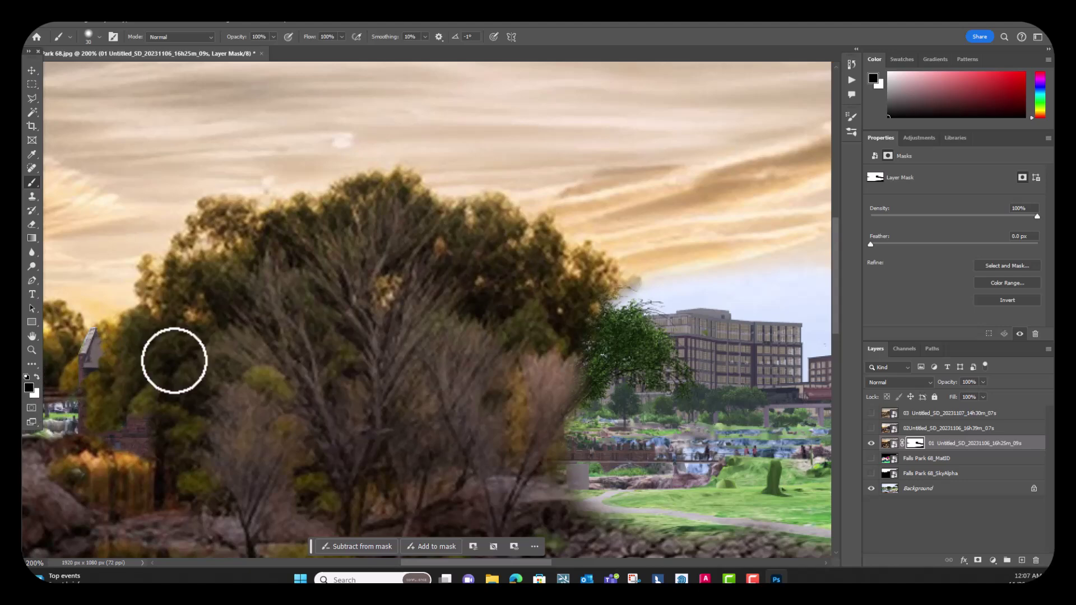
{"action": "mouse_move", "coordinate": [525, 214]}
{"action": "left_mouse_down"}
{"action": "mouse_move", "coordinate": [539, 234]}
{"action": "mouse_move", "coordinate": [530, 223]}
{"action": "mouse_move", "coordinate": [598, 241]}
{"action": "mouse_move", "coordinate": [583, 258]}
{"action": "mouse_move", "coordinate": [480, 214]}
{"action": "mouse_move", "coordinate": [496, 205]}
{"action": "mouse_move", "coordinate": [455, 206]}
{"action": "mouse_move", "coordinate": [432, 234]}
{"action": "mouse_move", "coordinate": [451, 215]}
{"action": "mouse_move", "coordinate": [481, 210]}
{"action": "mouse_move", "coordinate": [494, 222]}
{"action": "mouse_move", "coordinate": [470, 240]}
{"action": "left_mouse_up"}
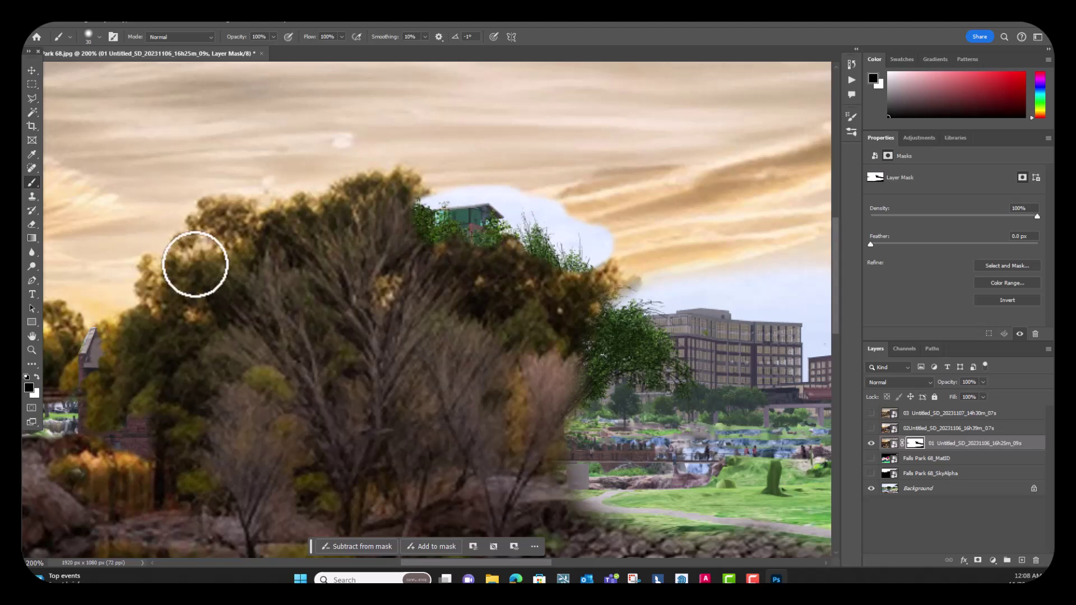
Outline the rooftop, invert the selection, and reveal more foliage beside it on the mask.
{"action": "left_click", "coordinate": [32, 99]}
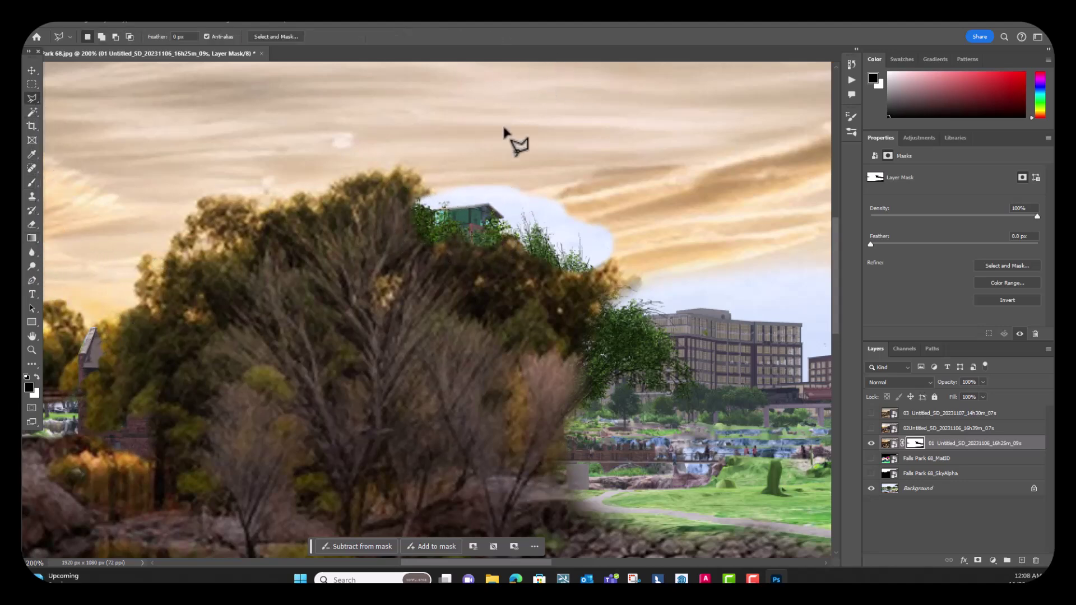
{"action": "left_click", "coordinate": [429, 209]}
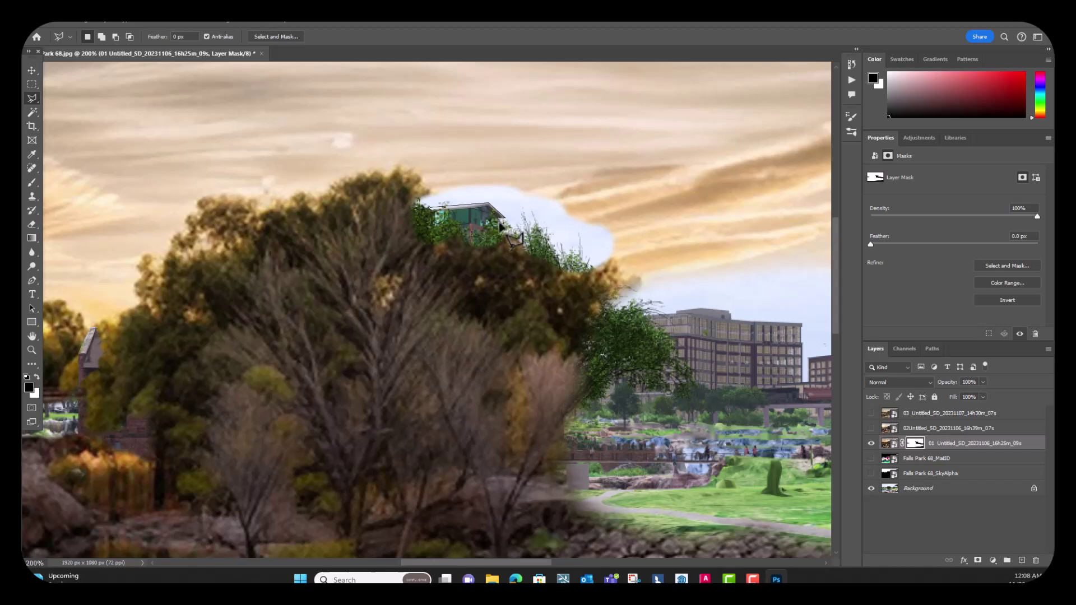
{"action": "left_click", "coordinate": [431, 211]}
{"action": "left_click", "coordinate": [107, 25]}
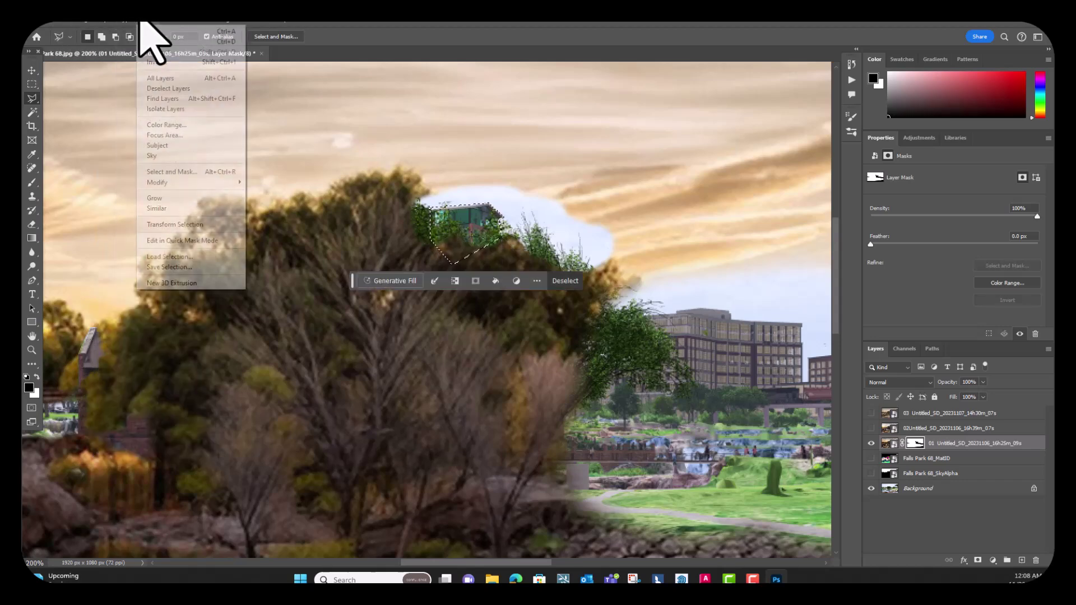
{"action": "left_click", "coordinate": [163, 62]}
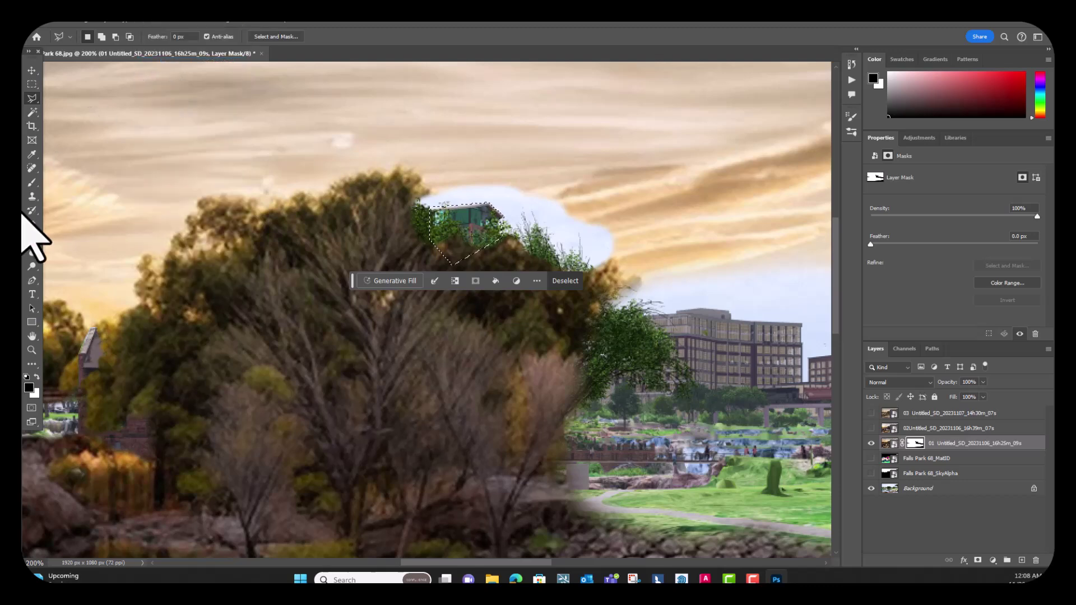
{"action": "left_click", "coordinate": [32, 182]}
{"action": "mouse_move", "coordinate": [435, 230]}
{"action": "left_mouse_down"}
{"action": "mouse_move", "coordinate": [412, 220]}
{"action": "mouse_move", "coordinate": [424, 234]}
{"action": "mouse_move", "coordinate": [418, 209]}
{"action": "mouse_move", "coordinate": [460, 197]}
{"action": "mouse_move", "coordinate": [562, 206]}
{"action": "mouse_move", "coordinate": [492, 220]}
{"action": "mouse_move", "coordinate": [593, 226]}
{"action": "mouse_move", "coordinate": [570, 239]}
{"action": "mouse_move", "coordinate": [600, 258]}
{"action": "mouse_move", "coordinate": [600, 233]}
{"action": "mouse_move", "coordinate": [590, 248]}
{"action": "mouse_move", "coordinate": [619, 279]}
{"action": "mouse_move", "coordinate": [602, 318]}
{"action": "mouse_move", "coordinate": [631, 329]}
{"action": "mouse_move", "coordinate": [557, 321]}
{"action": "left_mouse_up"}
{"action": "left_click", "coordinate": [37, 377]}
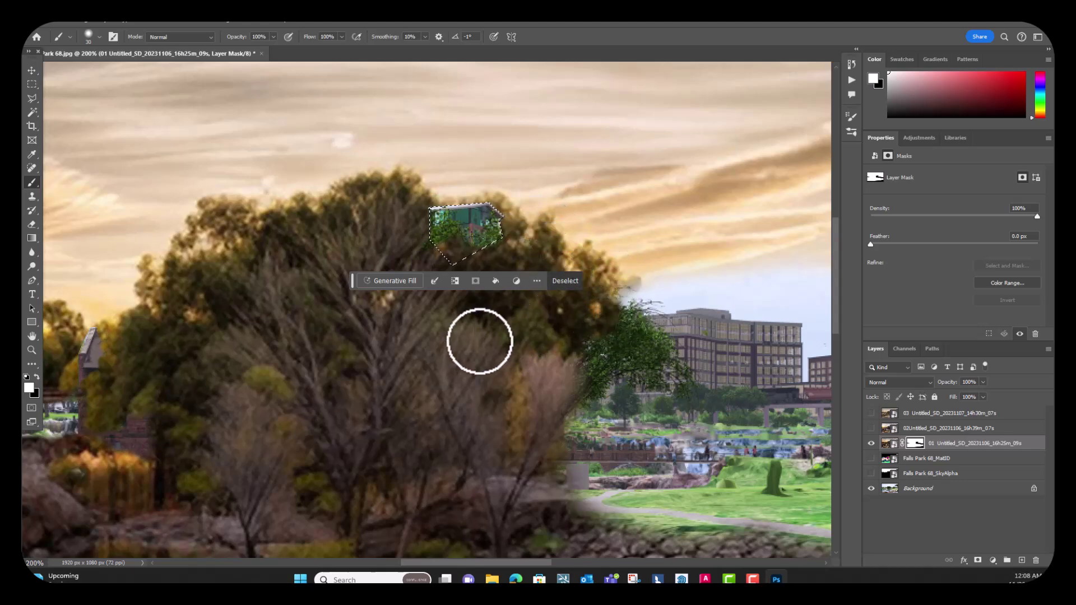
{"action": "key", "text": "ctrl+d"}
With a 10 px white brush, paint foliage over the green patch beside the house.
{"action": "key", "text": "bracketleft"}
{"action": "key", "text": "bracketleft"}
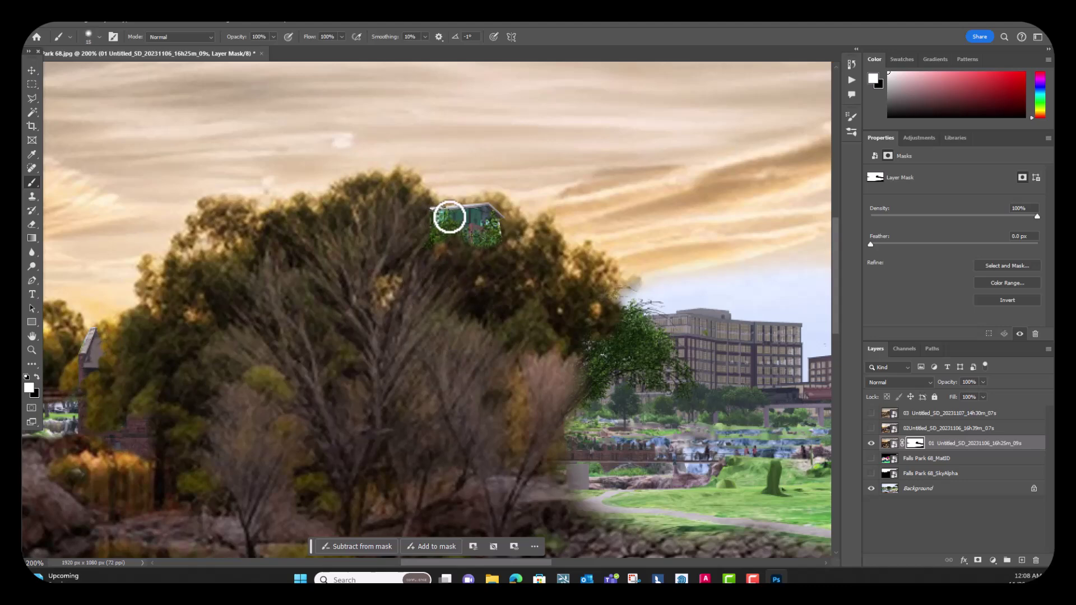
{"action": "mouse_move", "coordinate": [443, 217]}
{"action": "left_mouse_down"}
{"action": "mouse_move", "coordinate": [435, 242]}
{"action": "mouse_move", "coordinate": [433, 228]}
{"action": "mouse_move", "coordinate": [464, 241]}
{"action": "mouse_move", "coordinate": [455, 224]}
{"action": "mouse_move", "coordinate": [499, 229]}
{"action": "left_mouse_up"}
{"action": "key", "text": "ctrl+z"}
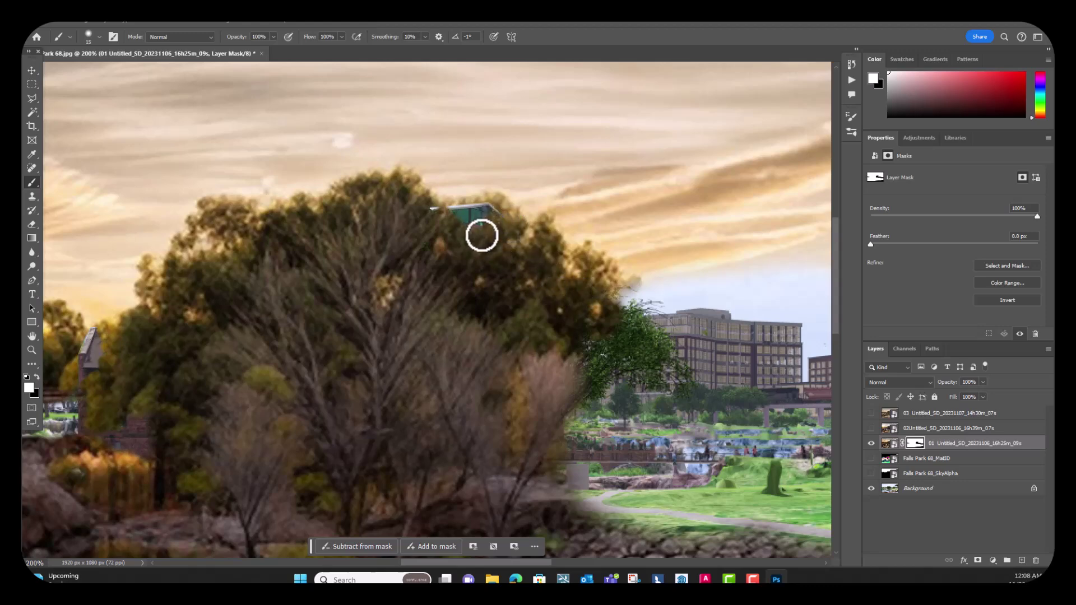
{"action": "left_click_drag", "start_coordinate": [576, 307], "coordinate": [365, 264]}
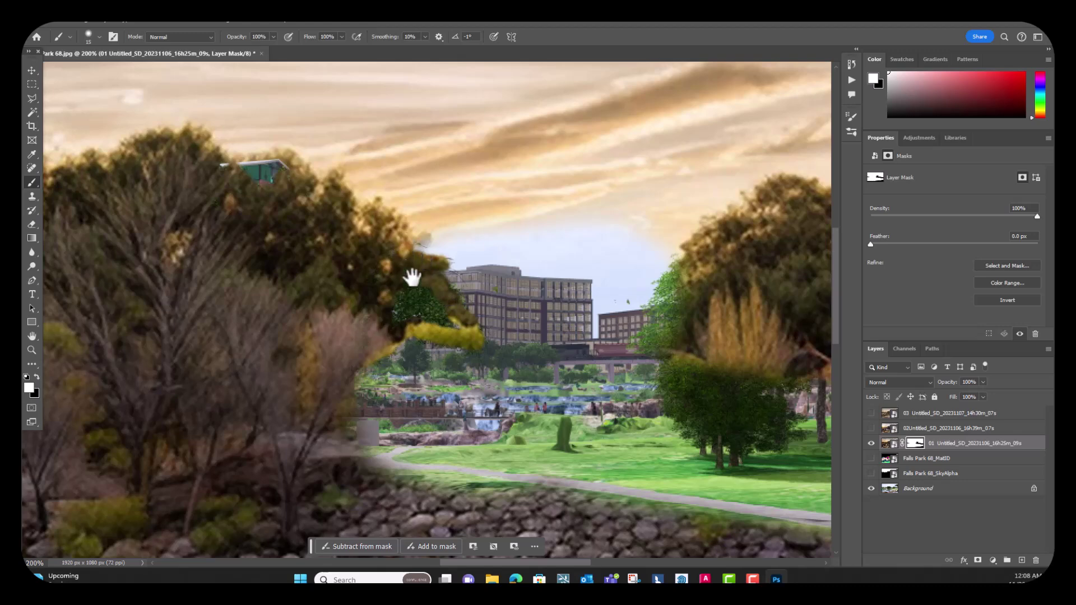
Touch up the tree foliage on the mask, then lasso-select around the distant buildings.
{"action": "mouse_move", "coordinate": [449, 317]}
{"action": "left_mouse_down"}
{"action": "mouse_move", "coordinate": [396, 318]}
{"action": "mouse_move", "coordinate": [405, 283]}
{"action": "left_mouse_up"}
{"action": "mouse_move", "coordinate": [411, 343]}
{"action": "left_mouse_down"}
{"action": "mouse_move", "coordinate": [416, 368]}
{"action": "mouse_move", "coordinate": [433, 363]}
{"action": "mouse_move", "coordinate": [417, 340]}
{"action": "mouse_move", "coordinate": [456, 375]}
{"action": "left_mouse_up"}
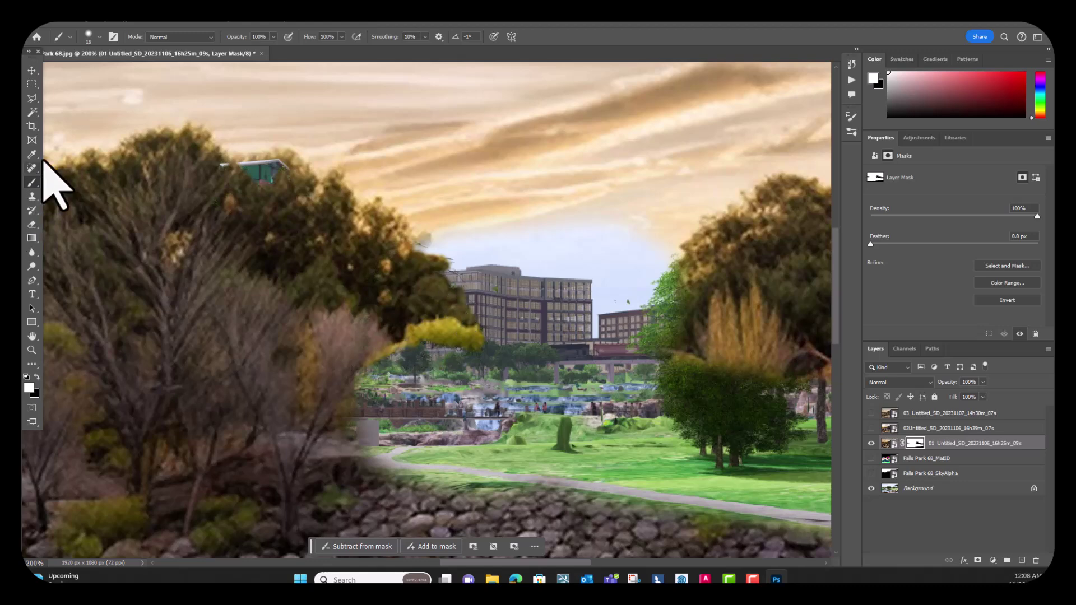
{"action": "left_click", "coordinate": [32, 112]}
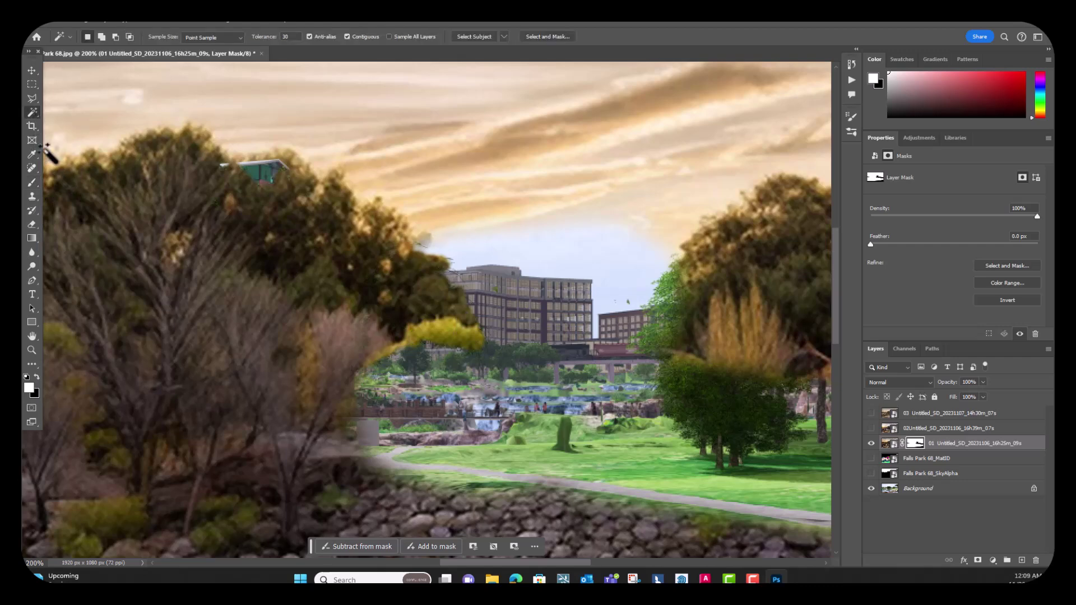
{"action": "left_click", "coordinate": [32, 98]}
{"action": "left_click", "coordinate": [440, 272]}
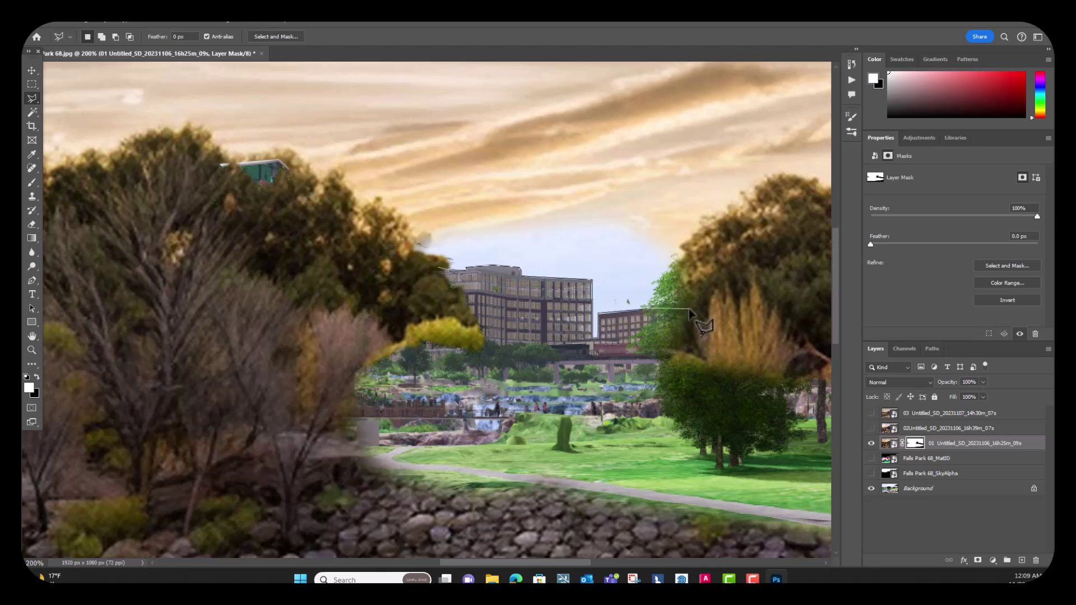
{"action": "left_click", "coordinate": [694, 364]}
{"action": "left_click", "coordinate": [640, 384]}
{"action": "left_click", "coordinate": [530, 388]}
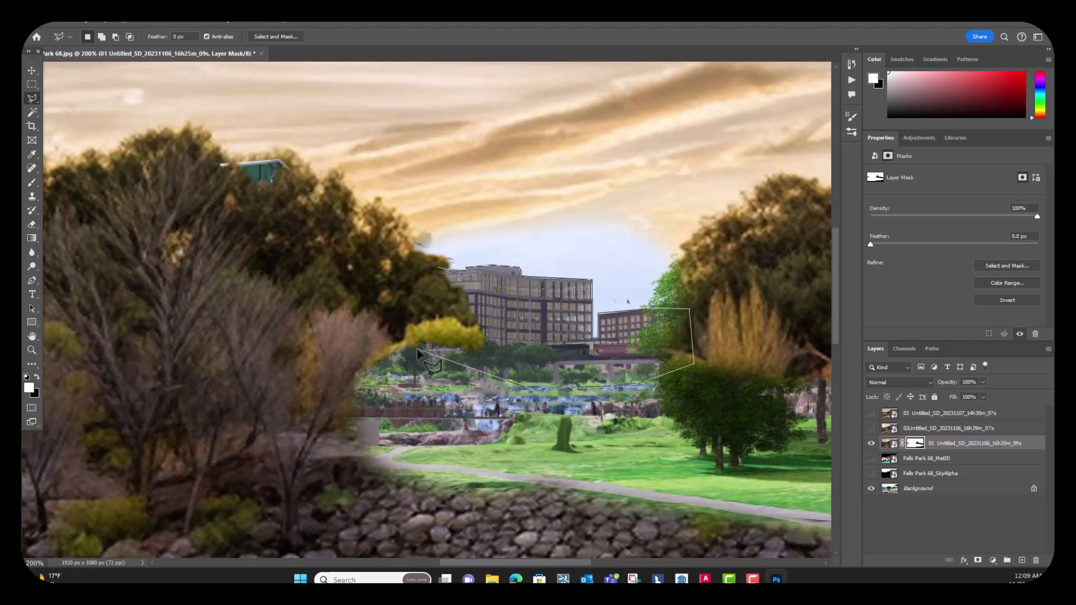
{"action": "left_click", "coordinate": [439, 270]}
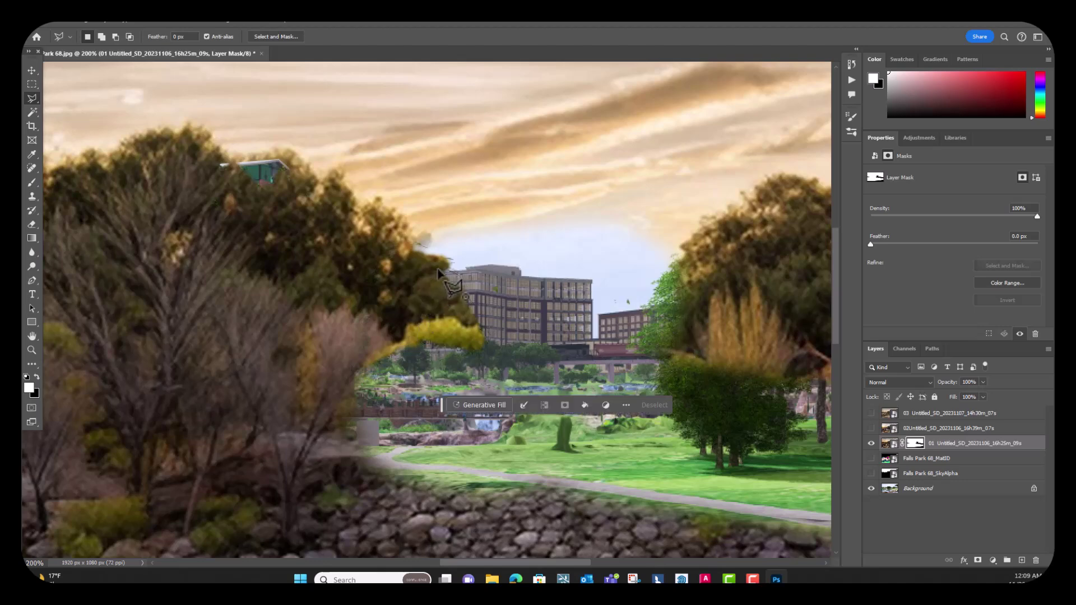
Paint the sunset sky over the blue sky above the buildings, then deselect.
{"action": "left_click", "coordinate": [145, 26]}
{"action": "key", "text": "Escape"}
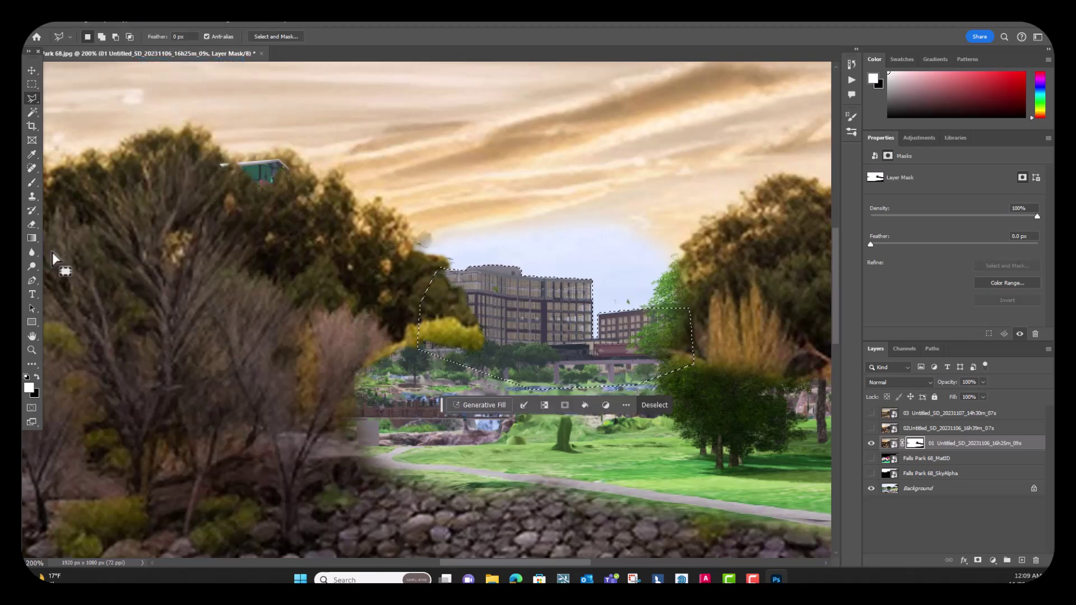
{"action": "left_click", "coordinate": [31, 183]}
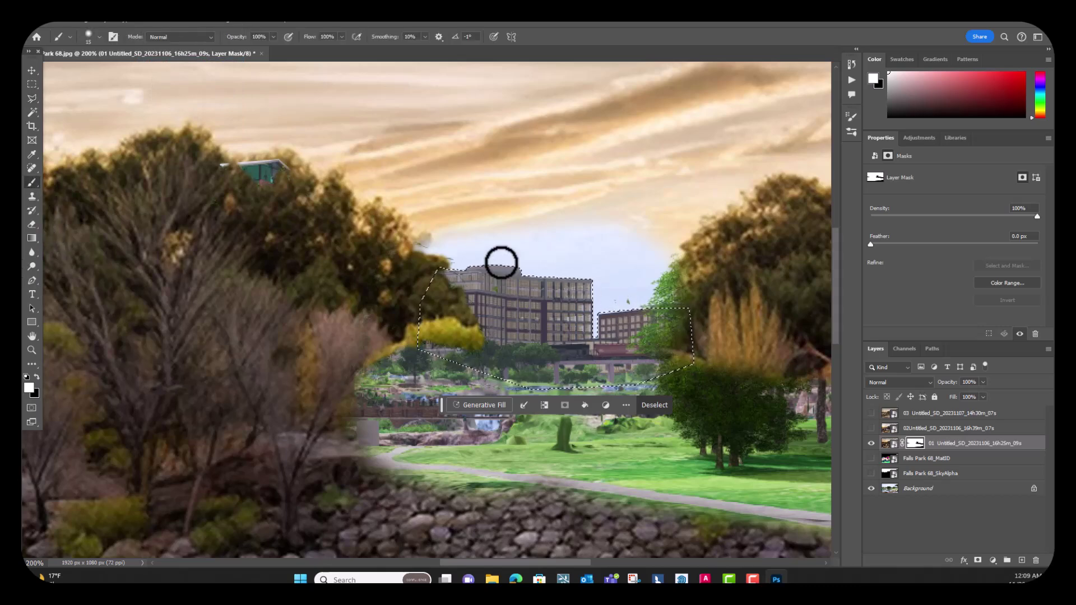
{"action": "key", "text": "bracketright"}
{"action": "mouse_move", "coordinate": [501, 262]}
{"action": "left_mouse_down"}
{"action": "mouse_move", "coordinate": [667, 235]}
{"action": "mouse_move", "coordinate": [457, 236]}
{"action": "mouse_move", "coordinate": [547, 305]}
{"action": "mouse_move", "coordinate": [605, 327]}
{"action": "mouse_move", "coordinate": [644, 305]}
{"action": "mouse_move", "coordinate": [456, 264]}
{"action": "mouse_move", "coordinate": [583, 302]}
{"action": "mouse_move", "coordinate": [694, 269]}
{"action": "mouse_move", "coordinate": [684, 288]}
{"action": "mouse_move", "coordinate": [756, 314]}
{"action": "mouse_move", "coordinate": [686, 327]}
{"action": "left_mouse_up"}
{"action": "key", "text": "ctrl+d"}
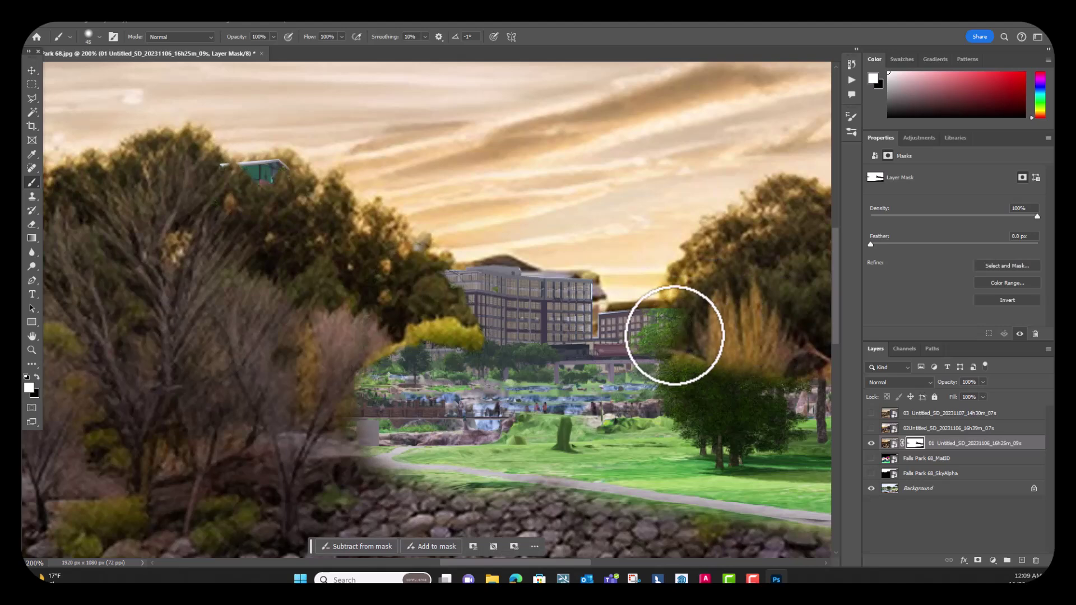
Mask away the bright green tree in front of the central building.
{"action": "key", "text": "bracketleft"}
{"action": "key", "text": "bracketleft"}
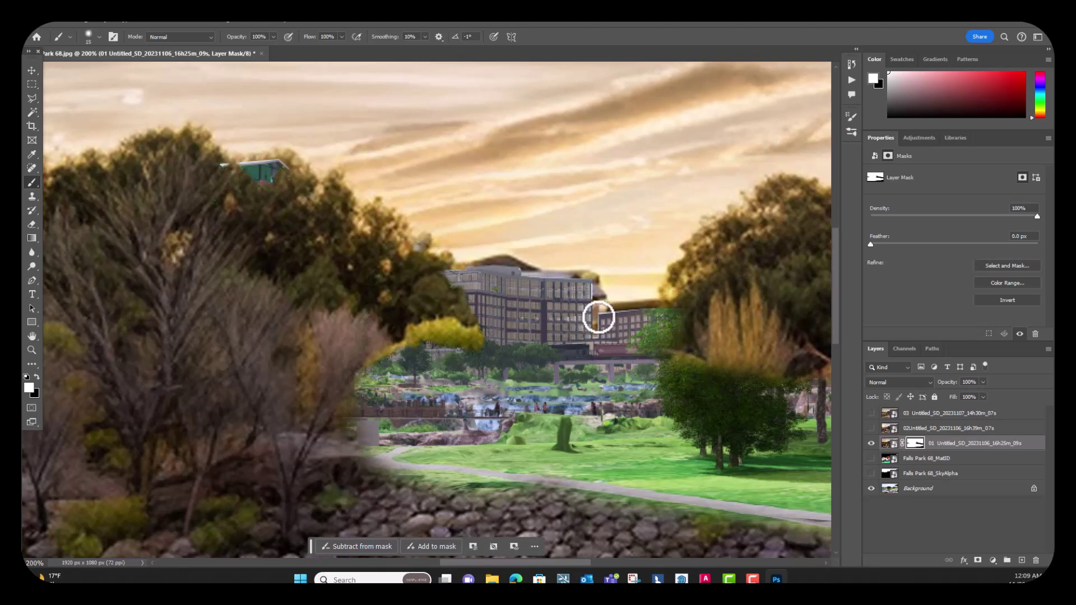
{"action": "key", "text": "bracketright"}
{"action": "mouse_move", "coordinate": [656, 310]}
{"action": "left_mouse_down"}
{"action": "mouse_move", "coordinate": [666, 338]}
{"action": "mouse_move", "coordinate": [635, 342]}
{"action": "mouse_move", "coordinate": [714, 348]}
{"action": "mouse_move", "coordinate": [698, 371]}
{"action": "mouse_move", "coordinate": [676, 366]}
{"action": "mouse_move", "coordinate": [679, 393]}
{"action": "mouse_move", "coordinate": [718, 408]}
{"action": "mouse_move", "coordinate": [767, 392]}
{"action": "left_mouse_up"}
{"action": "key", "text": "ctrl+minus"}
{"action": "key", "text": "ctrl+minus"}
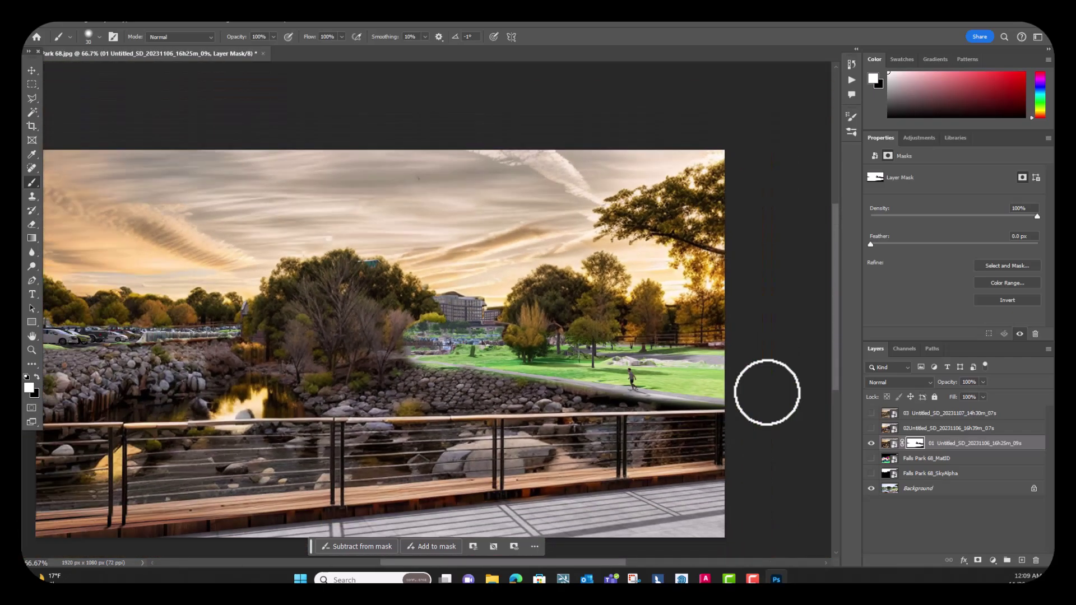
Paint black on the sunset layer's mask over the dark post and the right-edge fence.
{"action": "key", "text": "ctrl+plus"}
{"action": "left_click_drag", "start_coordinate": [733, 339], "coordinate": [582, 383]}
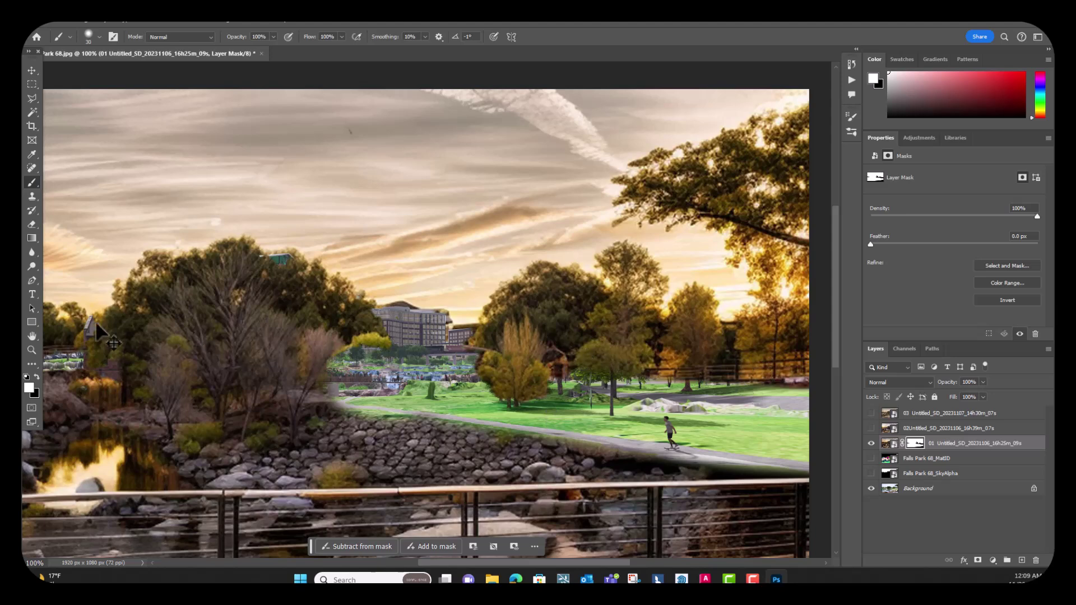
{"action": "left_click", "coordinate": [36, 376]}
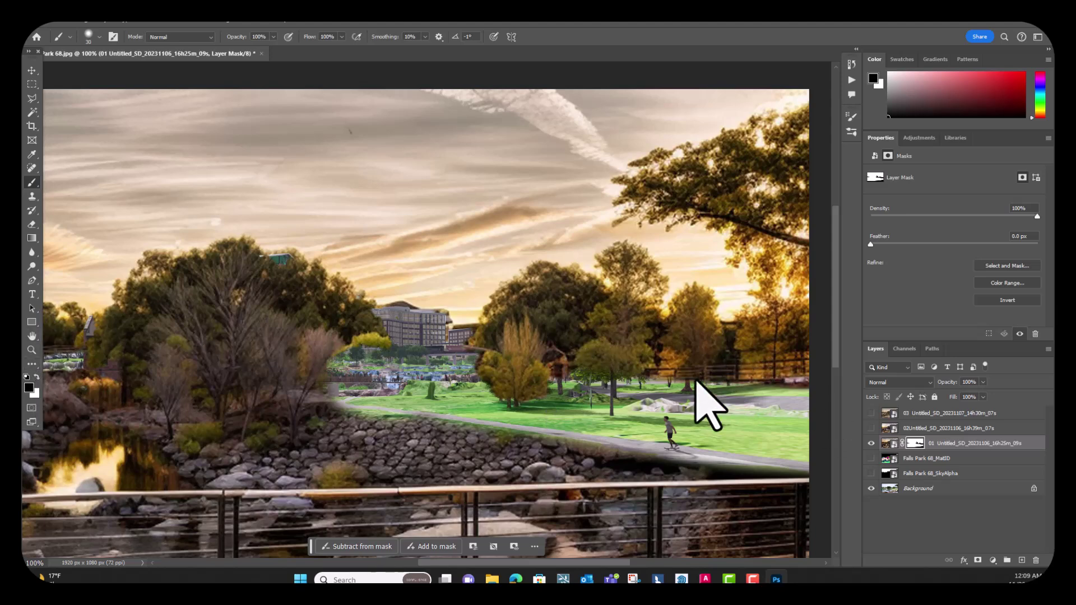
{"action": "key", "text": "bracketright"}
{"action": "key", "text": "backslash"}
{"action": "key", "text": "backslash"}
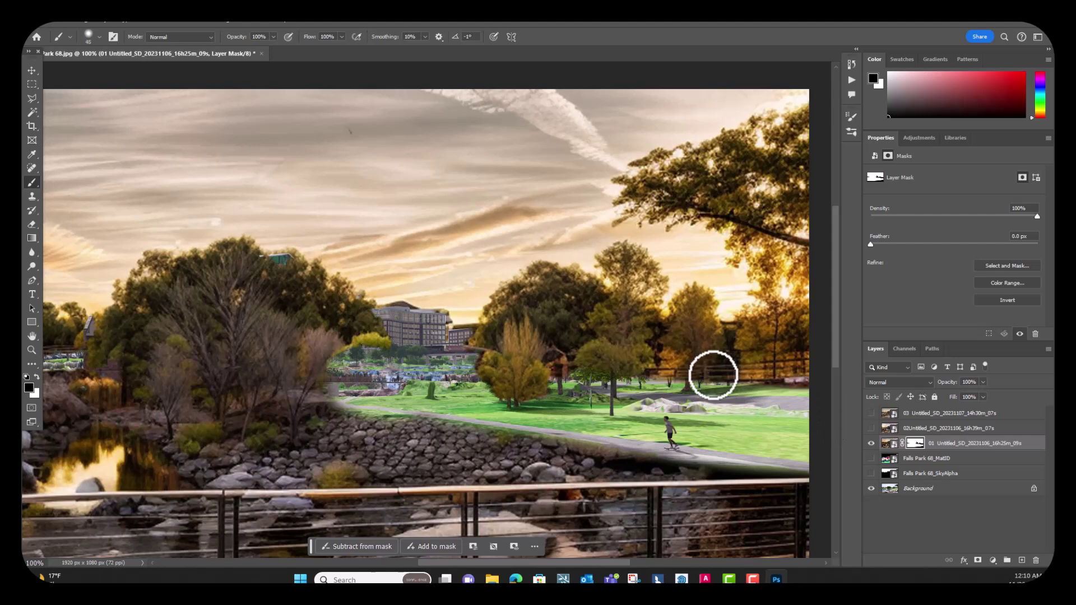
{"action": "key", "text": "bracketleft"}
{"action": "mouse_move", "coordinate": [732, 370]}
{"action": "left_mouse_down"}
{"action": "mouse_move", "coordinate": [680, 385]}
{"action": "mouse_move", "coordinate": [695, 375]}
{"action": "mouse_move", "coordinate": [649, 377]}
{"action": "mouse_move", "coordinate": [763, 388]}
{"action": "mouse_move", "coordinate": [743, 376]}
{"action": "mouse_move", "coordinate": [758, 371]}
{"action": "mouse_move", "coordinate": [761, 381]}
{"action": "mouse_move", "coordinate": [766, 366]}
{"action": "mouse_move", "coordinate": [767, 387]}
{"action": "mouse_move", "coordinate": [789, 373]}
{"action": "mouse_move", "coordinate": [776, 368]}
{"action": "mouse_move", "coordinate": [776, 381]}
{"action": "mouse_move", "coordinate": [781, 369]}
{"action": "mouse_move", "coordinate": [820, 374]}
{"action": "left_mouse_up"}
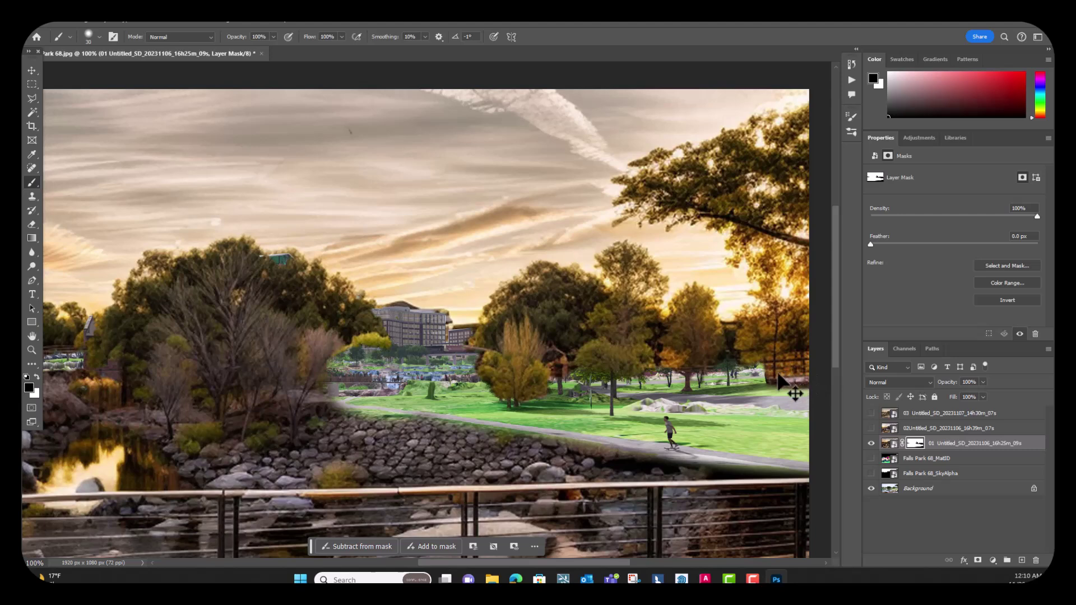
{"action": "mouse_move", "coordinate": [782, 386]}
{"action": "left_mouse_down"}
{"action": "mouse_move", "coordinate": [792, 385]}
{"action": "mouse_move", "coordinate": [766, 385]}
{"action": "mouse_move", "coordinate": [814, 387]}
{"action": "mouse_move", "coordinate": [749, 406]}
{"action": "left_mouse_up"}
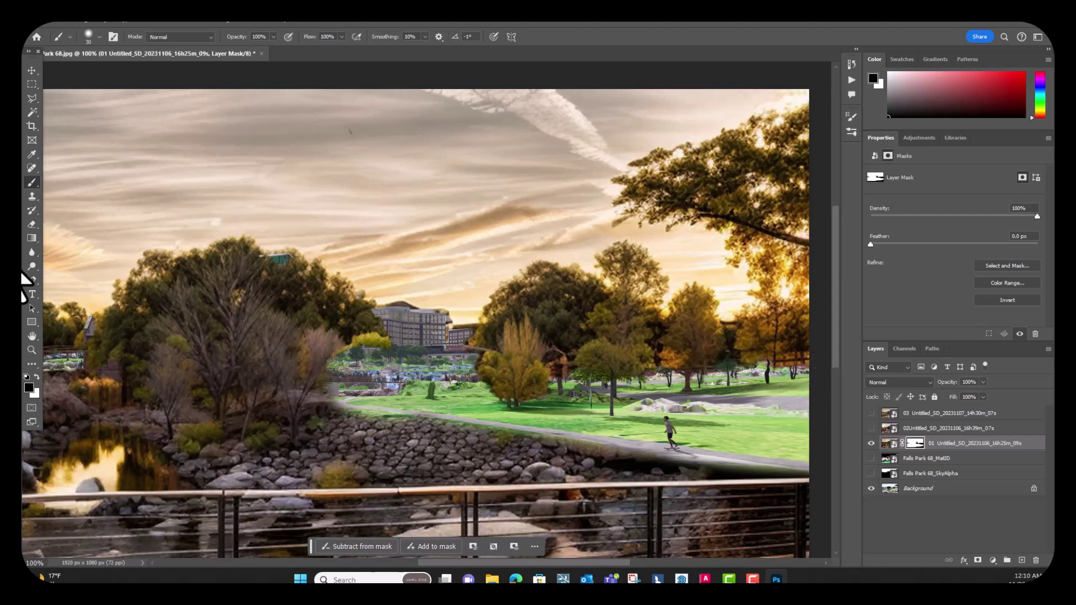
Paint the right tree line back into the mask in white at 46% brush opacity.
{"action": "left_click", "coordinate": [273, 36]}
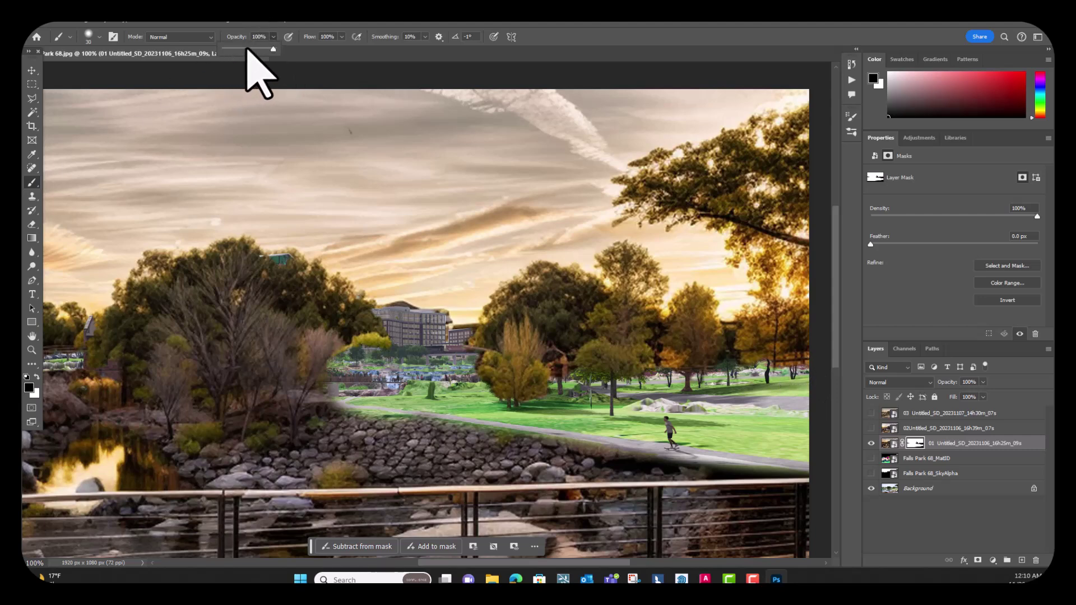
{"action": "key", "text": "bracketright"}
{"action": "key", "text": "bracketright"}
{"action": "key", "text": "bracketright"}
{"action": "key", "text": "bracketright"}
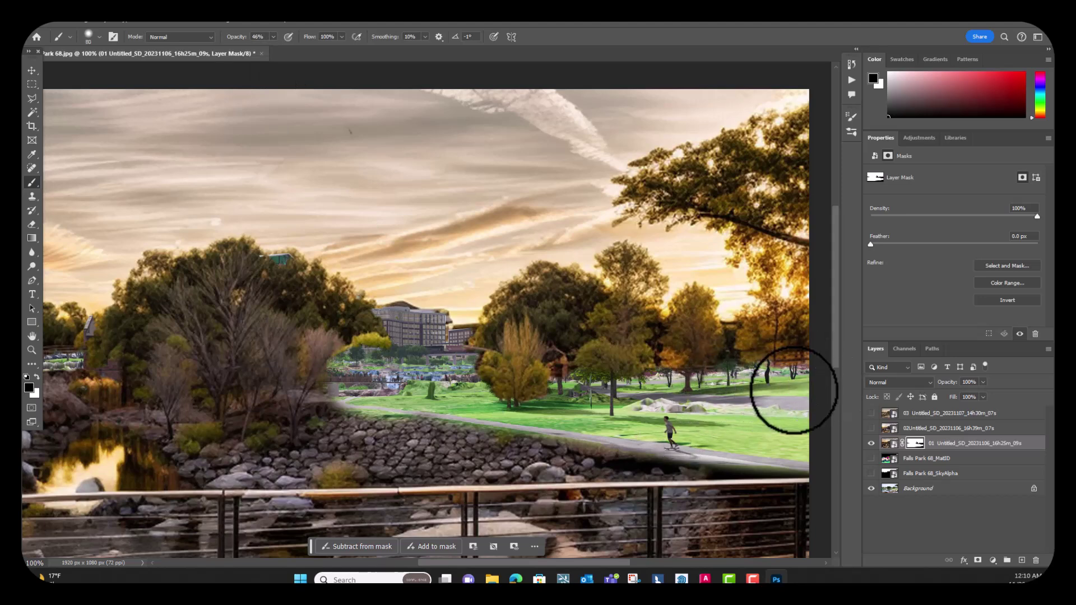
{"action": "left_click", "coordinate": [36, 377]}
{"action": "mouse_move", "coordinate": [583, 359]}
{"action": "left_mouse_down"}
{"action": "mouse_move", "coordinate": [636, 366]}
{"action": "mouse_move", "coordinate": [772, 343]}
{"action": "mouse_move", "coordinate": [744, 335]}
{"action": "left_mouse_up"}
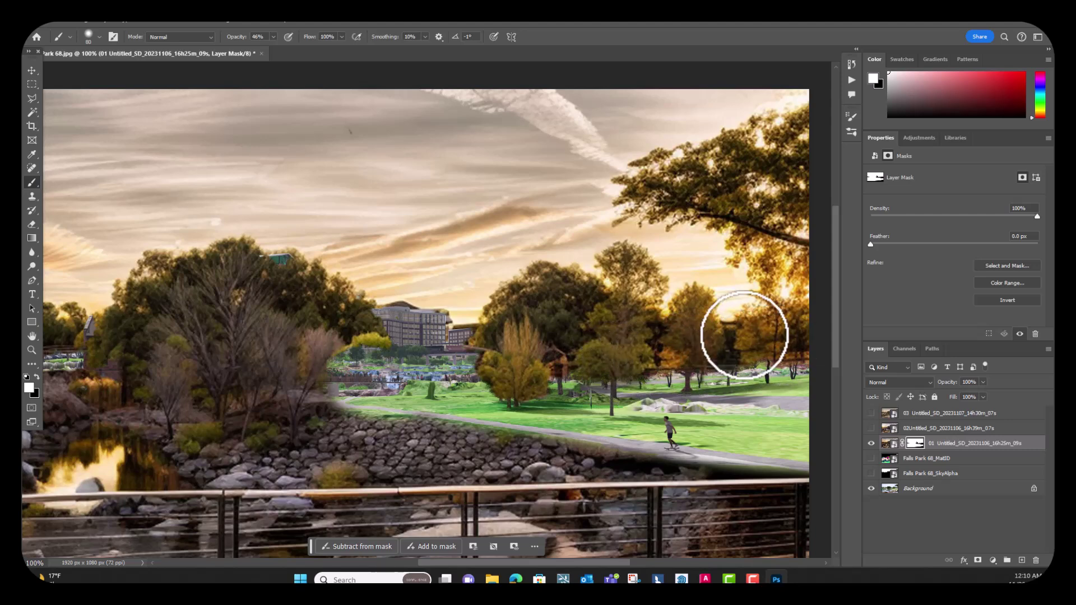
Zoom out and toggle the sunset layer off and on to compare with the render.
{"action": "key", "text": "ctrl+minus"}
{"action": "key", "text": "ctrl+minus"}
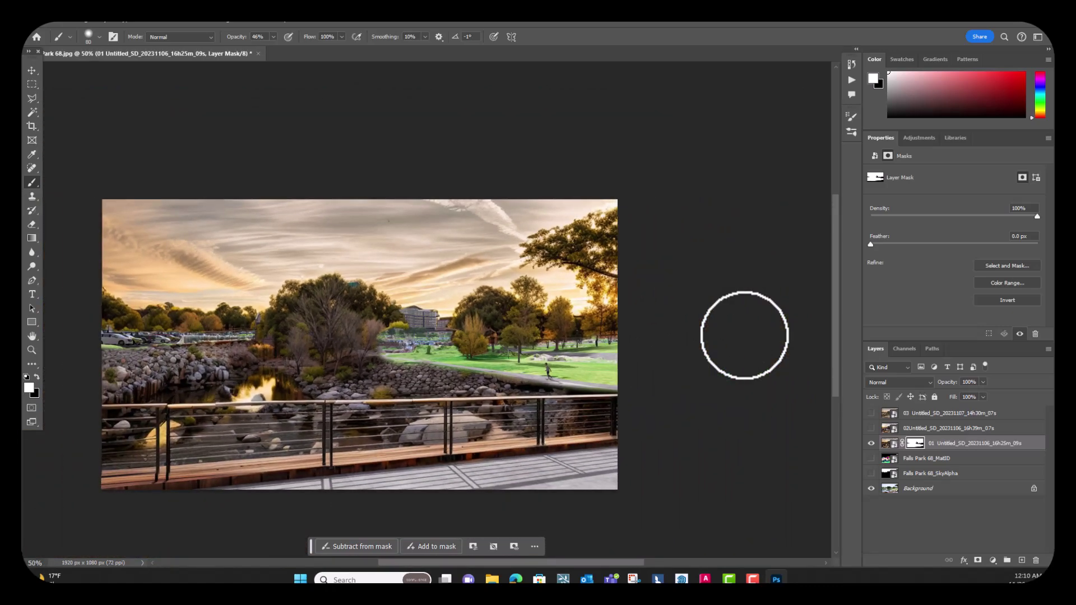
{"action": "key", "text": "ctrl+plus"}
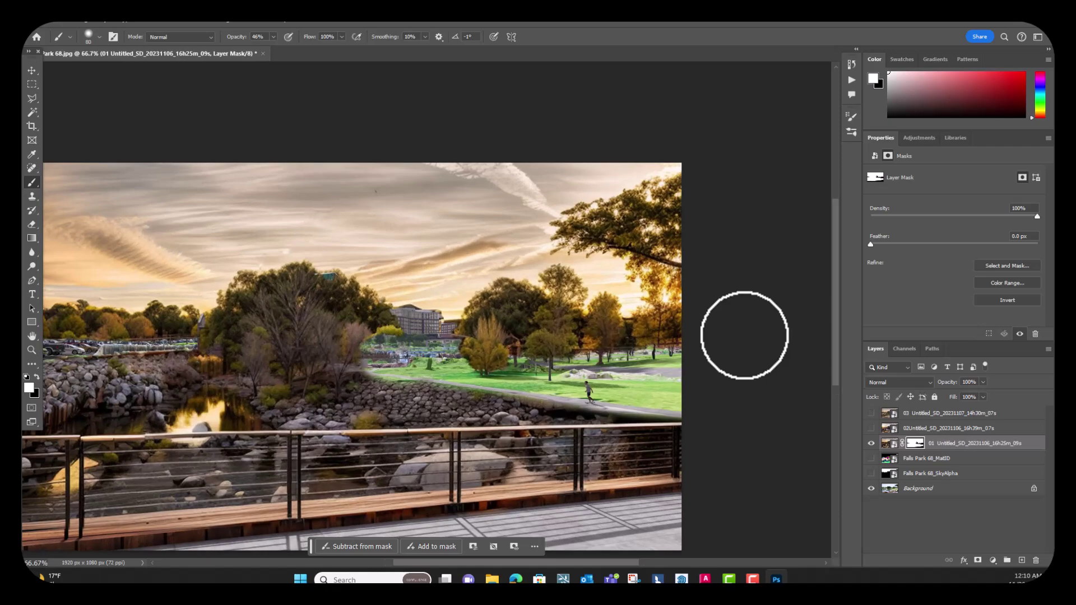
{"action": "mouse_move", "coordinate": [420, 432]}
{"action": "left_mouse_down"}
{"action": "mouse_move", "coordinate": [521, 415]}
{"action": "mouse_move", "coordinate": [403, 462]}
{"action": "left_mouse_up"}
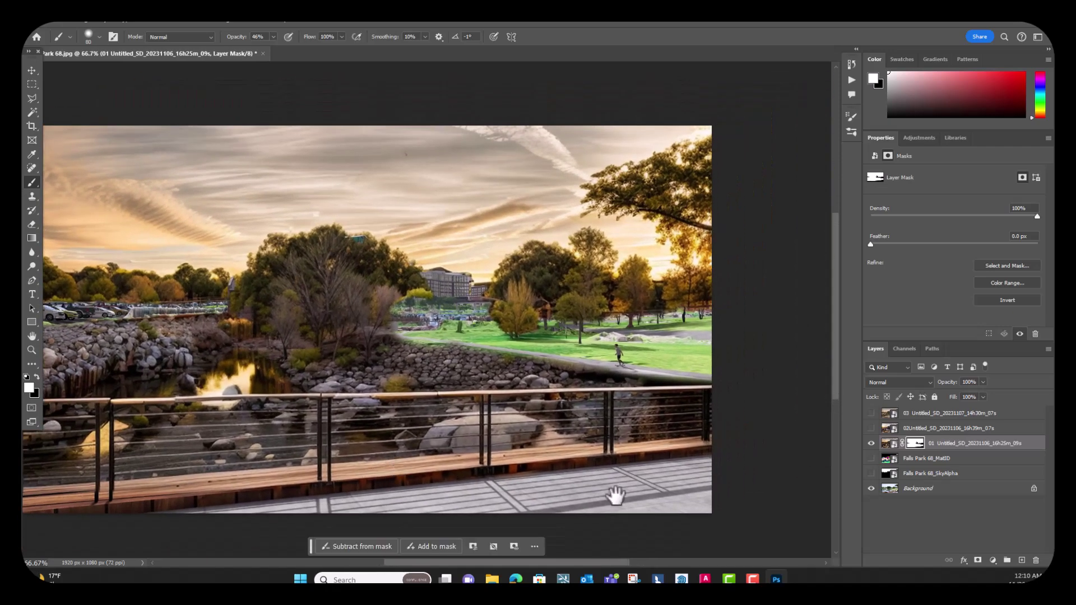
{"action": "left_click", "coordinate": [871, 444]}
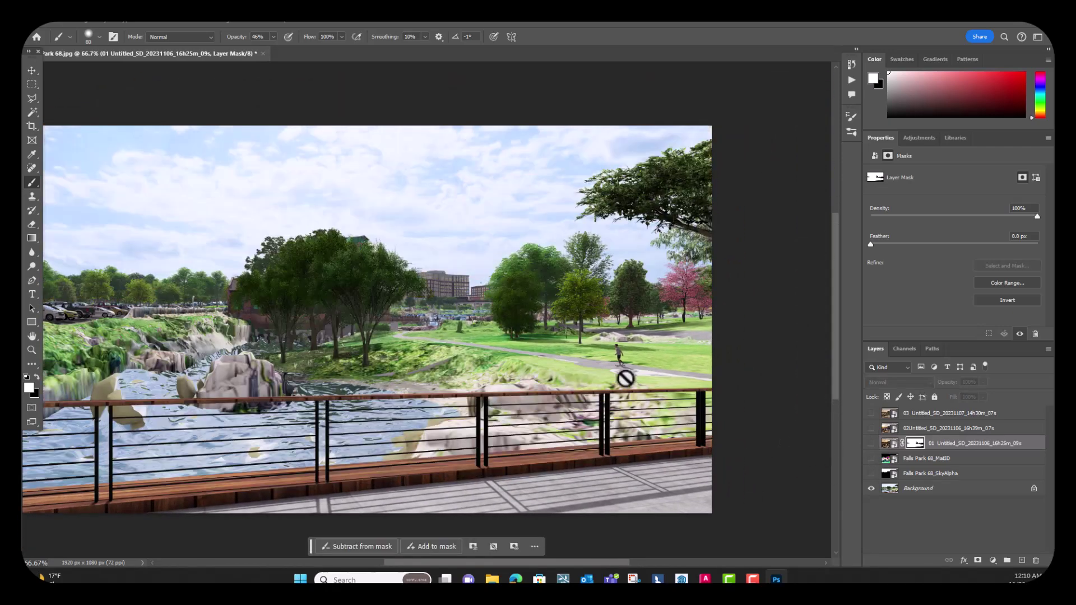
{"action": "left_click", "coordinate": [871, 443]}
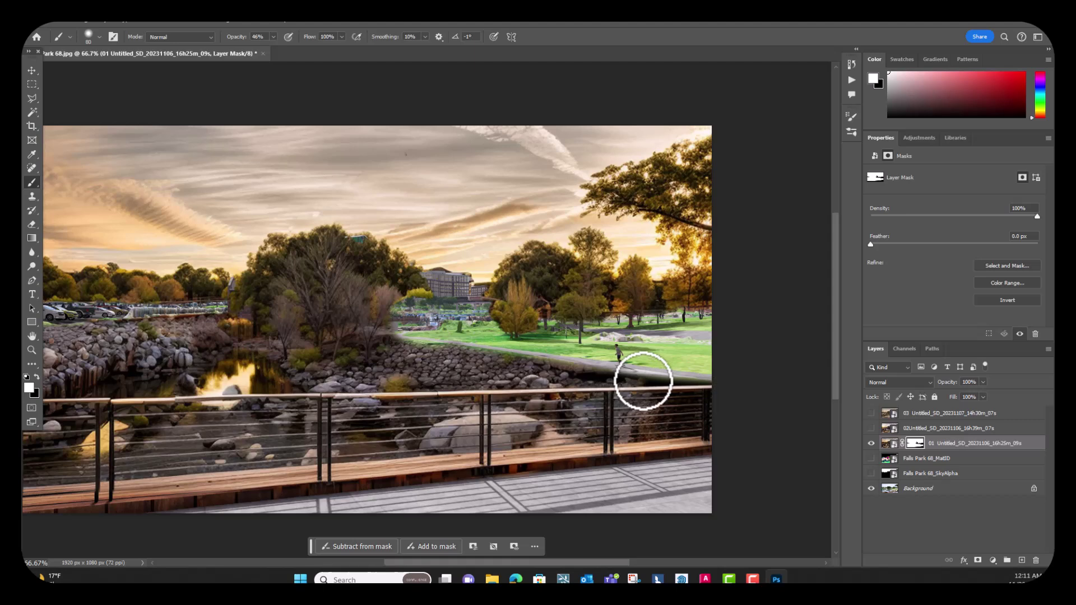
With a 100% black brush, mask along the path edge to extend the grass, then check the render.
{"action": "key", "text": "ctrl+plus"}
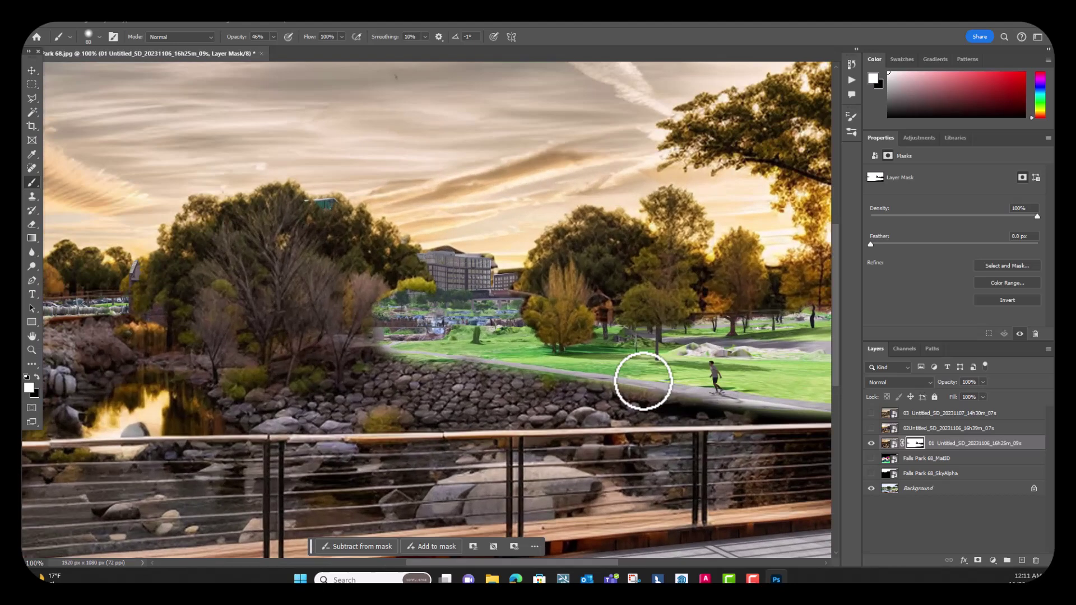
{"action": "left_click_drag", "start_coordinate": [612, 389], "coordinate": [493, 385]}
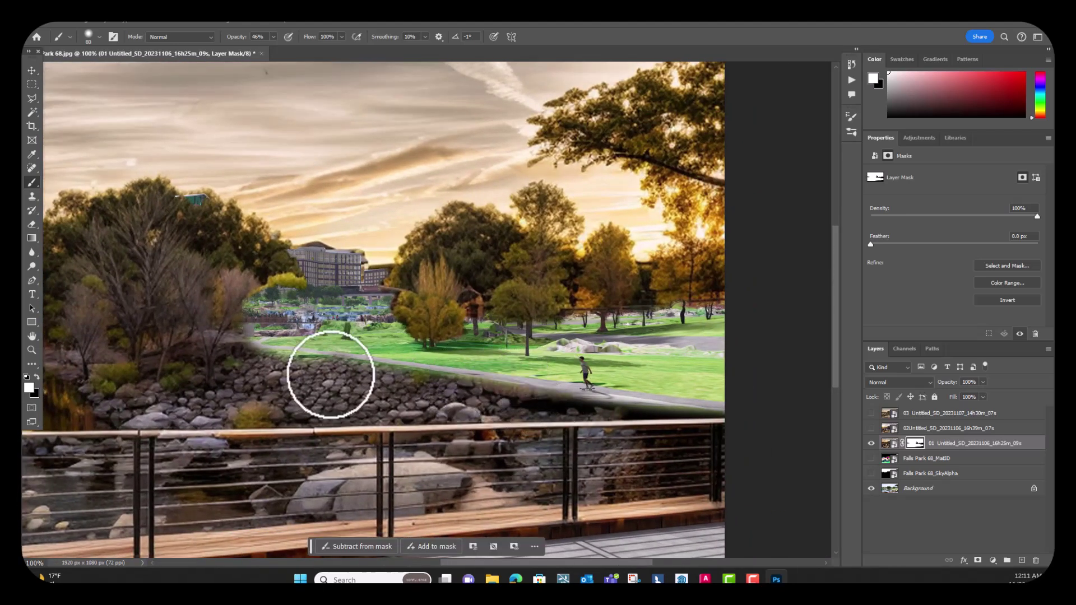
{"action": "key", "text": "x"}
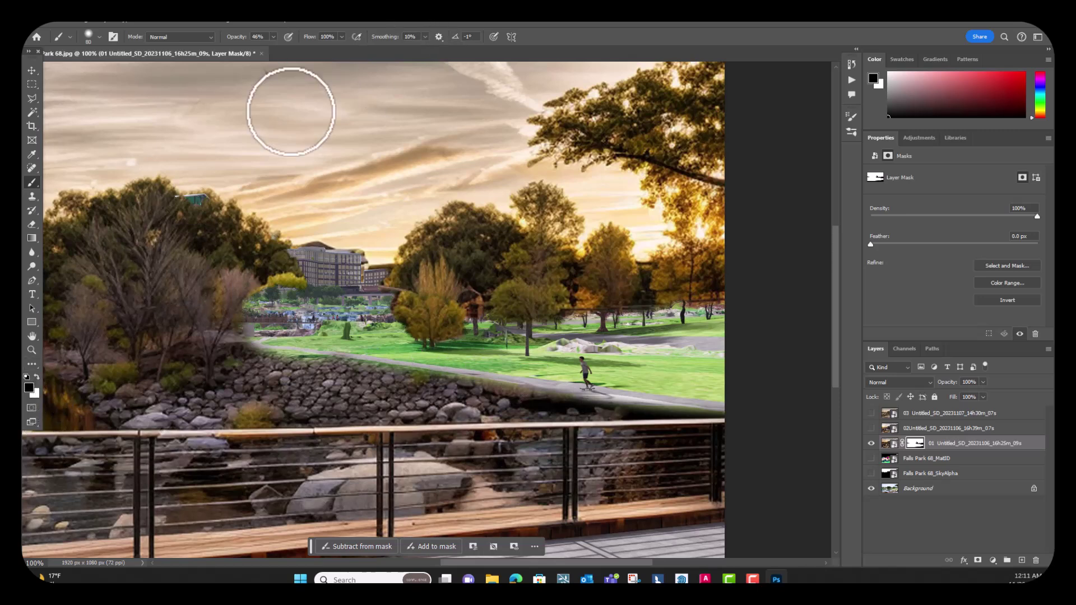
{"action": "left_click", "coordinate": [273, 37]}
{"action": "left_click_drag", "start_coordinate": [288, 50], "coordinate": [324, 66]}
{"action": "left_click_drag", "start_coordinate": [348, 343], "coordinate": [476, 369]}
{"action": "key", "text": "ctrl+comma"}
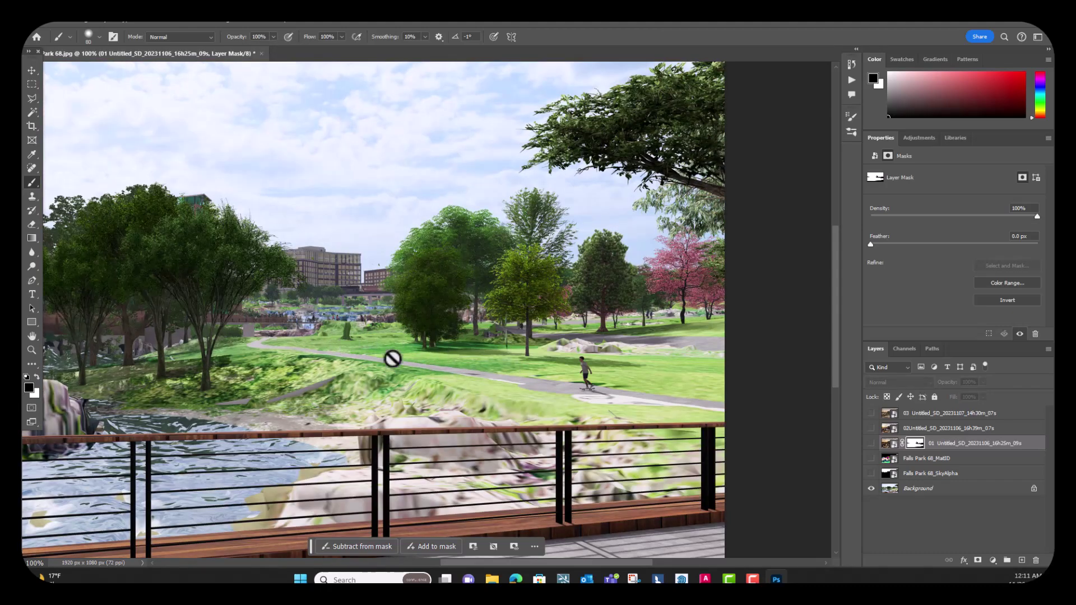
{"action": "left_click", "coordinate": [871, 443]}
Mask the path near the wall, the railing area and the yellow bush to reveal green park.
{"action": "mouse_move", "coordinate": [352, 383]}
{"action": "left_mouse_down"}
{"action": "mouse_move", "coordinate": [385, 348]}
{"action": "mouse_move", "coordinate": [470, 360]}
{"action": "mouse_move", "coordinate": [735, 435]}
{"action": "mouse_move", "coordinate": [604, 405]}
{"action": "mouse_move", "coordinate": [689, 420]}
{"action": "mouse_move", "coordinate": [602, 413]}
{"action": "mouse_move", "coordinate": [698, 450]}
{"action": "mouse_move", "coordinate": [629, 460]}
{"action": "left_mouse_up"}
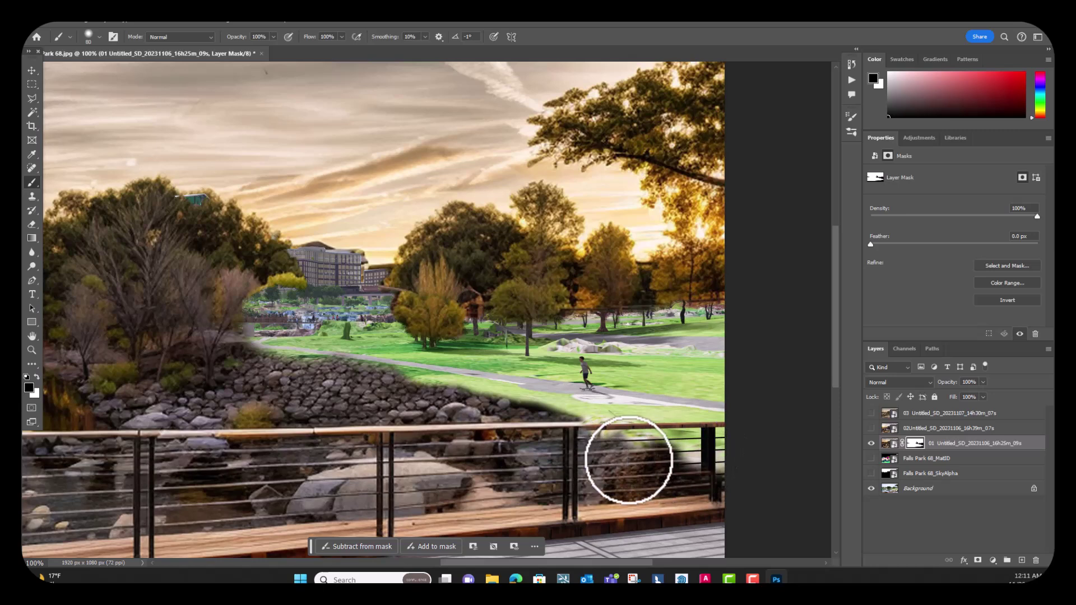
{"action": "key", "text": "bracketleft"}
{"action": "mouse_move", "coordinate": [697, 447]}
{"action": "left_mouse_down"}
{"action": "mouse_move", "coordinate": [595, 433]}
{"action": "mouse_move", "coordinate": [663, 437]}
{"action": "mouse_move", "coordinate": [515, 448]}
{"action": "mouse_move", "coordinate": [750, 456]}
{"action": "mouse_move", "coordinate": [575, 470]}
{"action": "mouse_move", "coordinate": [721, 467]}
{"action": "mouse_move", "coordinate": [549, 489]}
{"action": "mouse_move", "coordinate": [766, 485]}
{"action": "mouse_move", "coordinate": [530, 518]}
{"action": "mouse_move", "coordinate": [788, 518]}
{"action": "mouse_move", "coordinate": [545, 521]}
{"action": "mouse_move", "coordinate": [561, 477]}
{"action": "mouse_move", "coordinate": [547, 465]}
{"action": "mouse_move", "coordinate": [553, 432]}
{"action": "mouse_move", "coordinate": [744, 433]}
{"action": "mouse_move", "coordinate": [531, 405]}
{"action": "mouse_move", "coordinate": [445, 375]}
{"action": "mouse_move", "coordinate": [531, 410]}
{"action": "mouse_move", "coordinate": [587, 421]}
{"action": "mouse_move", "coordinate": [451, 368]}
{"action": "mouse_move", "coordinate": [272, 344]}
{"action": "mouse_move", "coordinate": [661, 415]}
{"action": "mouse_move", "coordinate": [373, 349]}
{"action": "mouse_move", "coordinate": [408, 374]}
{"action": "left_mouse_up"}
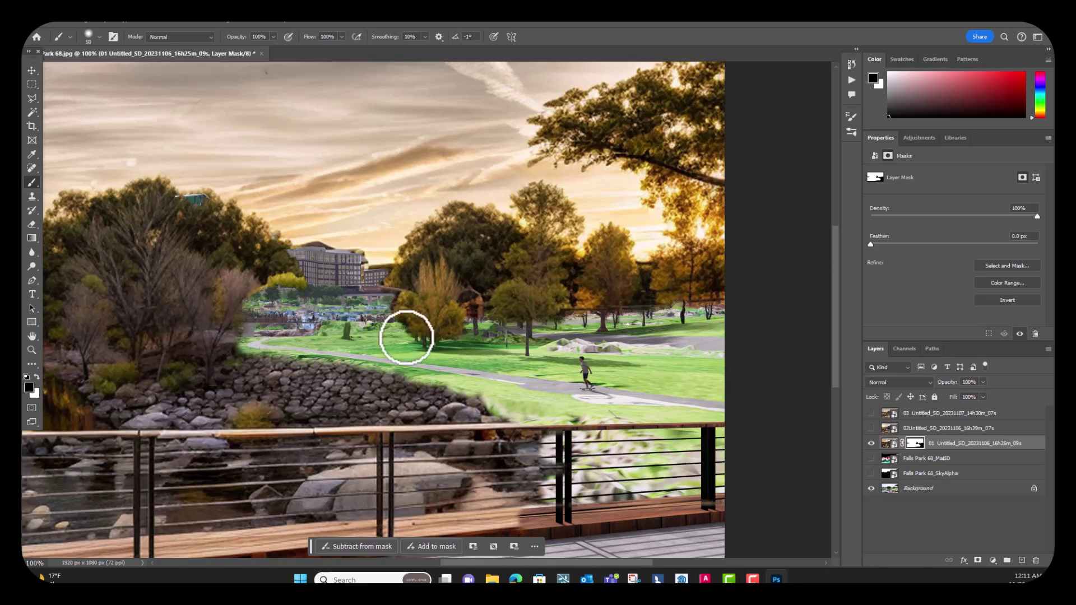
{"action": "left_click_drag", "start_coordinate": [293, 278], "coordinate": [299, 290]}
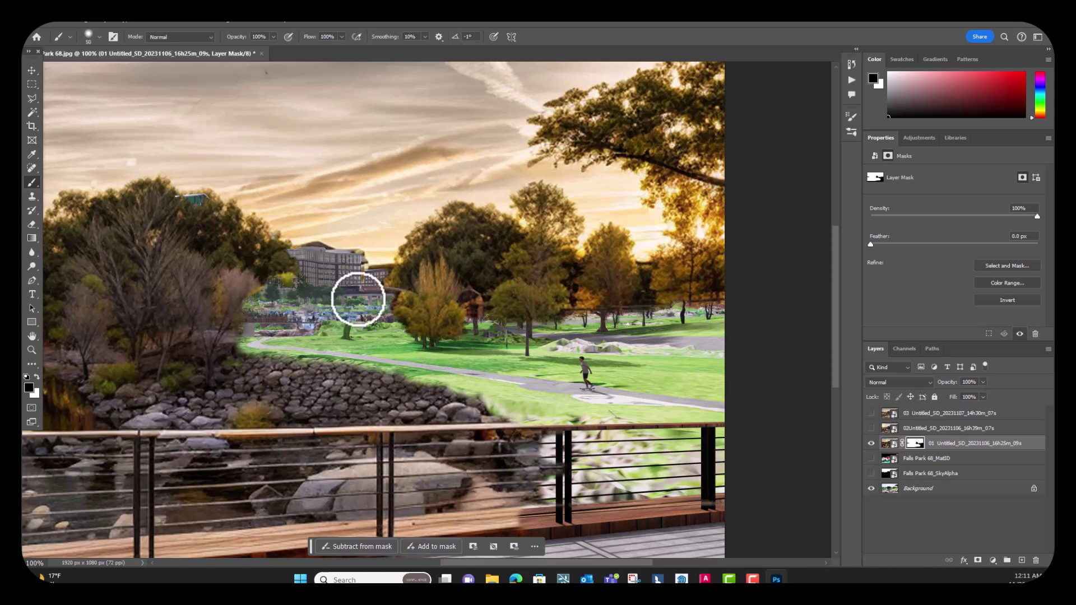
Fade the yellow tree by the building at 39% brush opacity.
{"action": "left_click", "coordinate": [273, 36]}
{"action": "left_click_drag", "start_coordinate": [242, 49], "coordinate": [242, 49]}
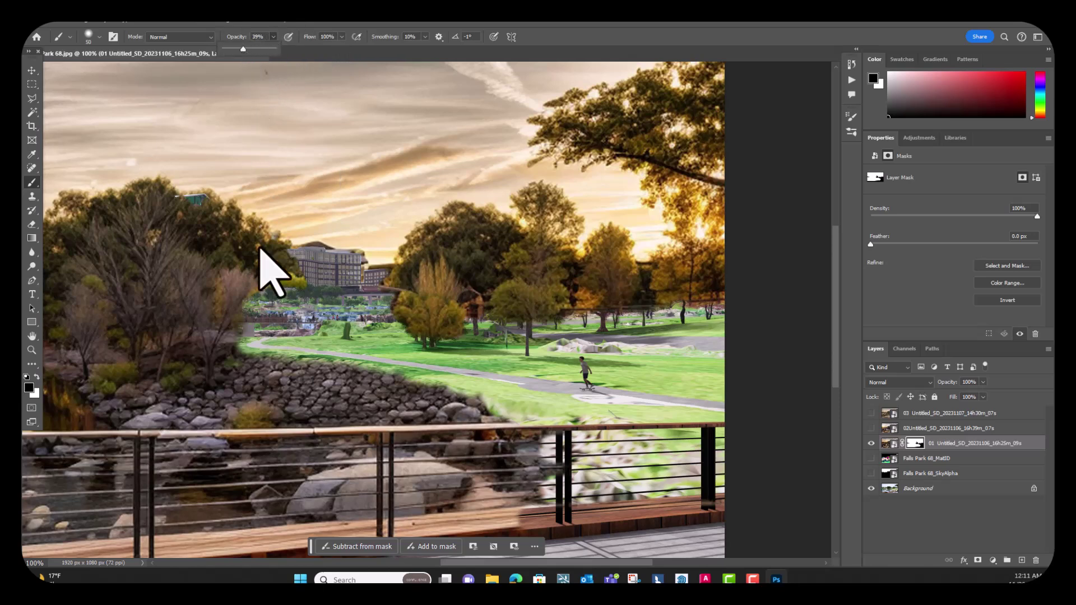
{"action": "mouse_move", "coordinate": [293, 289]}
{"action": "left_mouse_down"}
{"action": "mouse_move", "coordinate": [308, 272]}
{"action": "mouse_move", "coordinate": [281, 293]}
{"action": "mouse_move", "coordinate": [304, 259]}
{"action": "mouse_move", "coordinate": [272, 296]}
{"action": "left_mouse_up"}
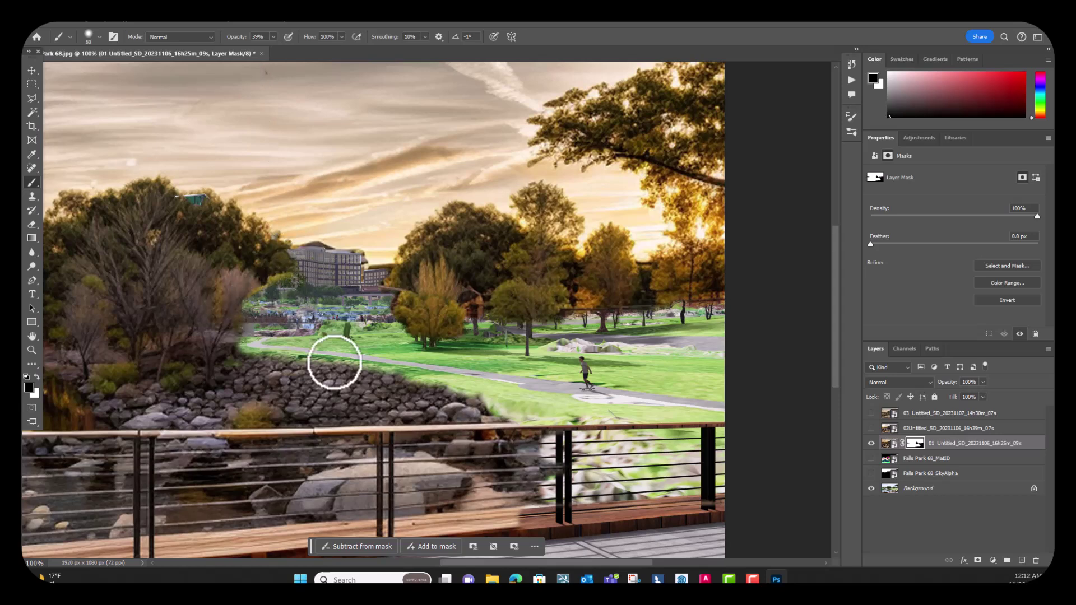
Target layer 01's image, zoom to 300% on the buildings, and start cloning with a smaller Clone Stamp.
{"action": "left_click", "coordinate": [890, 446]}
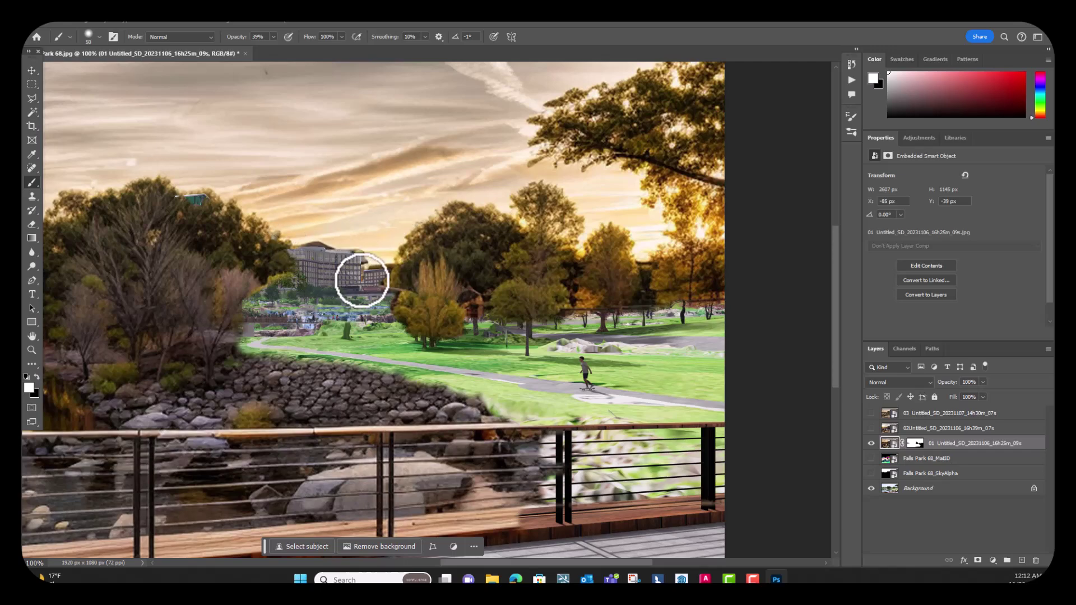
{"action": "scroll", "coordinate": [361, 280], "scroll_direction": "up", "scroll_amount": 3}
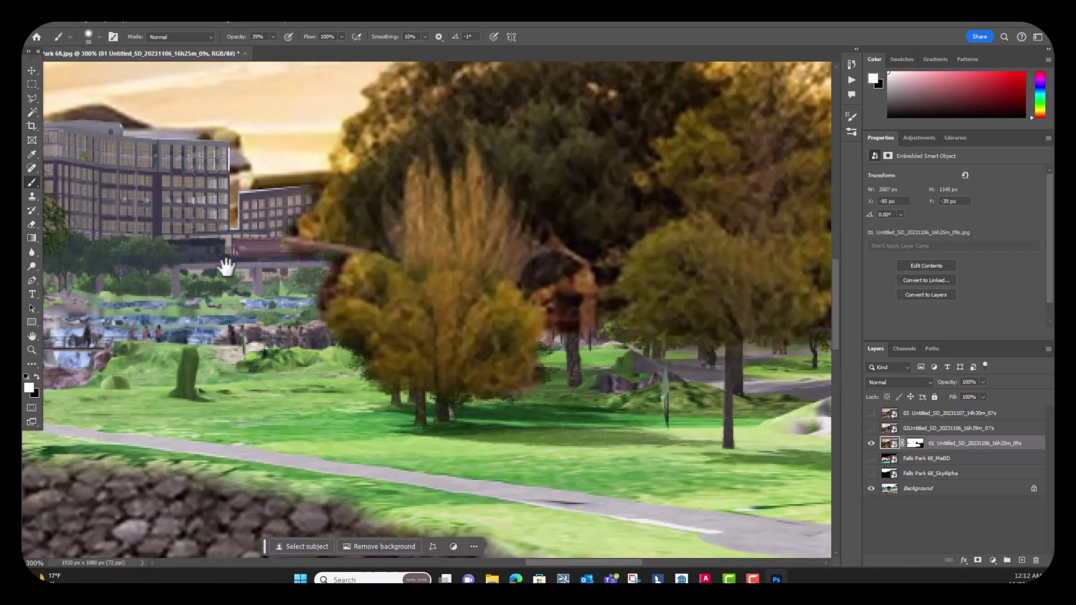
{"action": "left_click_drag", "start_coordinate": [223, 264], "coordinate": [402, 459]}
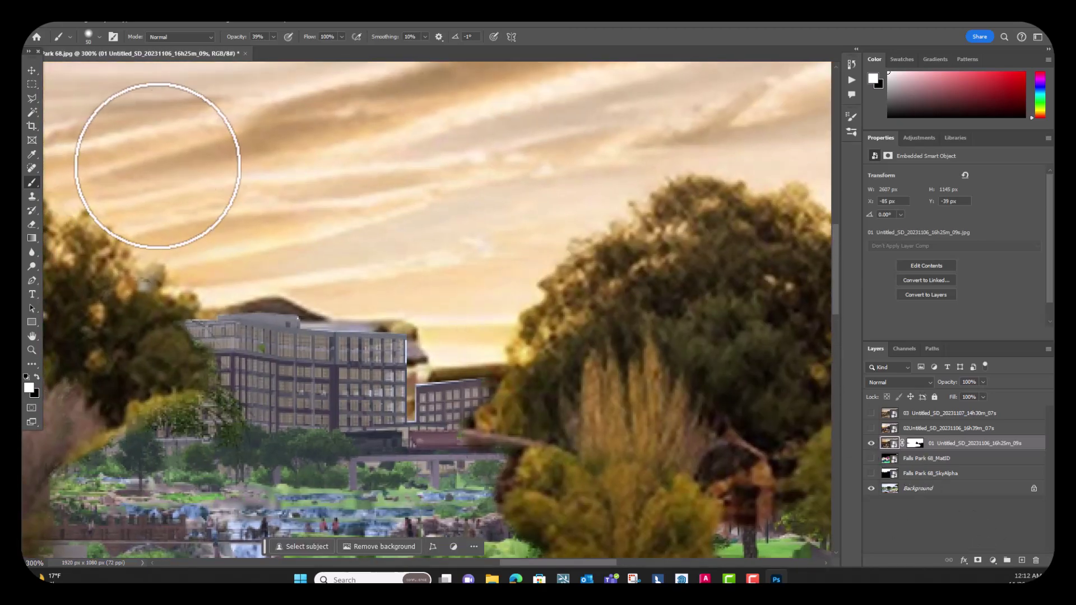
{"action": "left_click", "coordinate": [32, 196]}
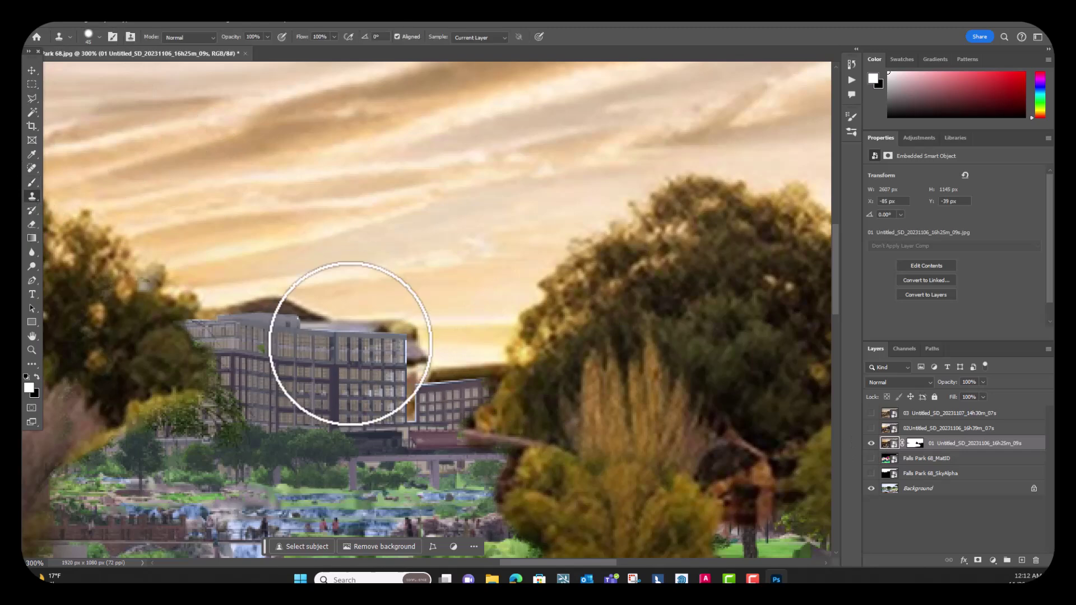
{"action": "key", "text": "bracketleft"}
{"action": "key", "text": "bracketleft"}
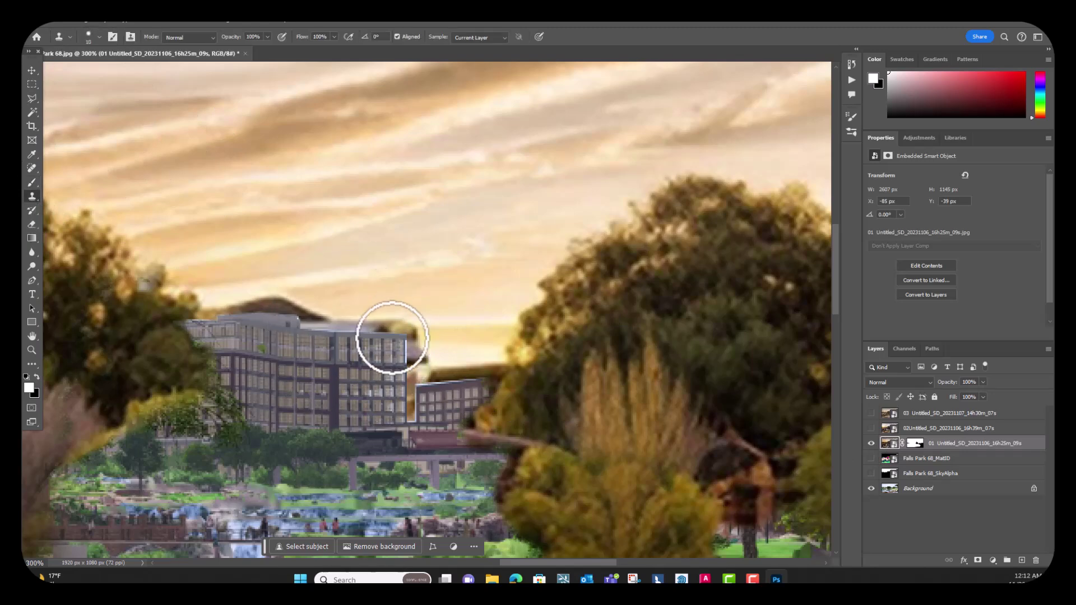
{"action": "key", "text": "bracketleft"}
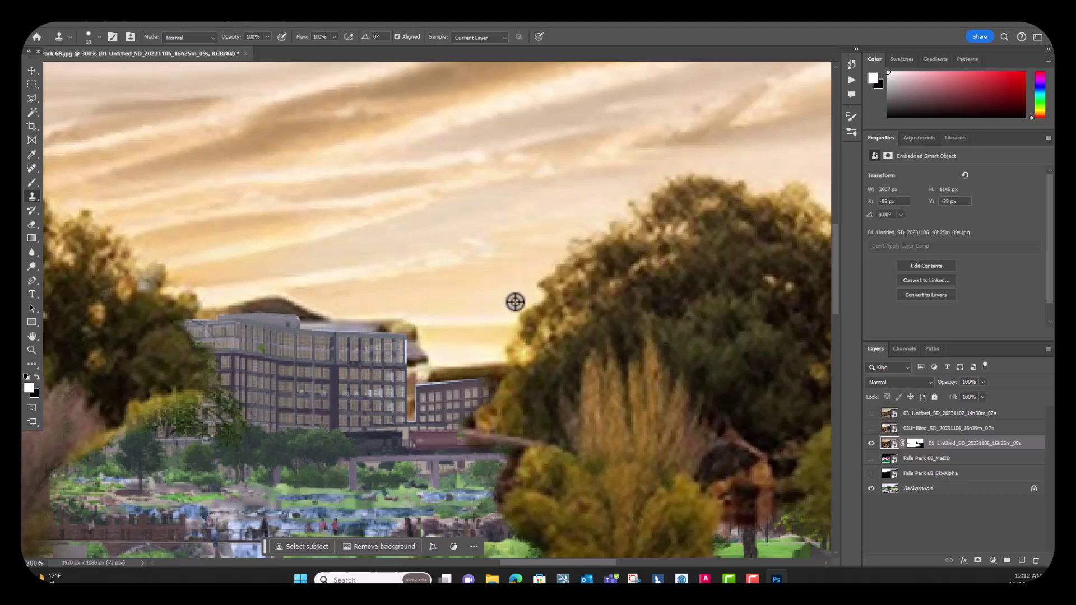
{"action": "left_click", "coordinate": [492, 365]}
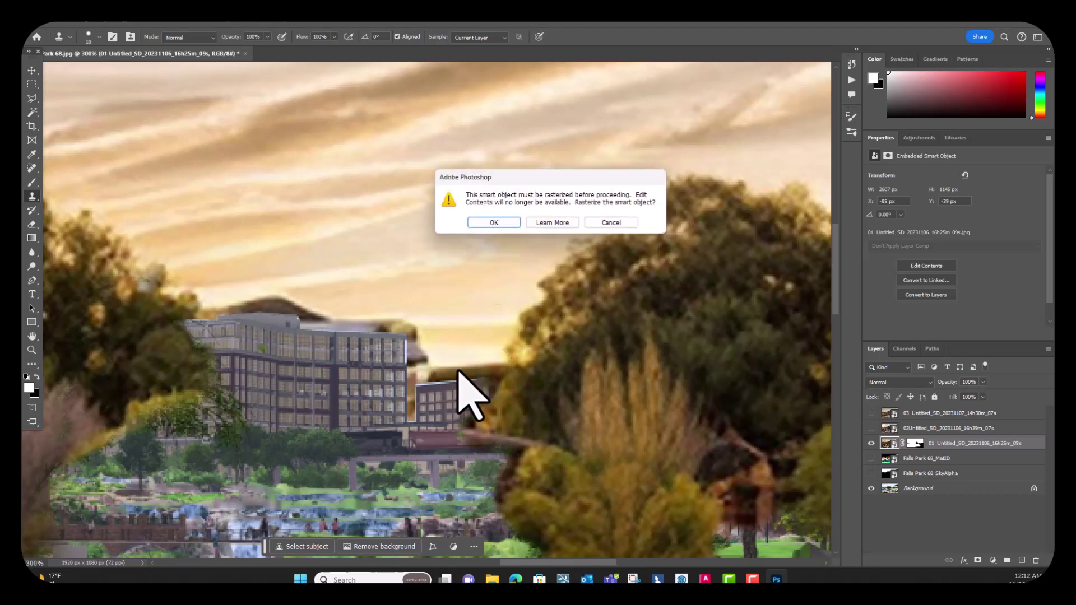
Rasterize the smart object and clone sky over the smudges along the lower roofline.
{"action": "left_click", "coordinate": [486, 223]}
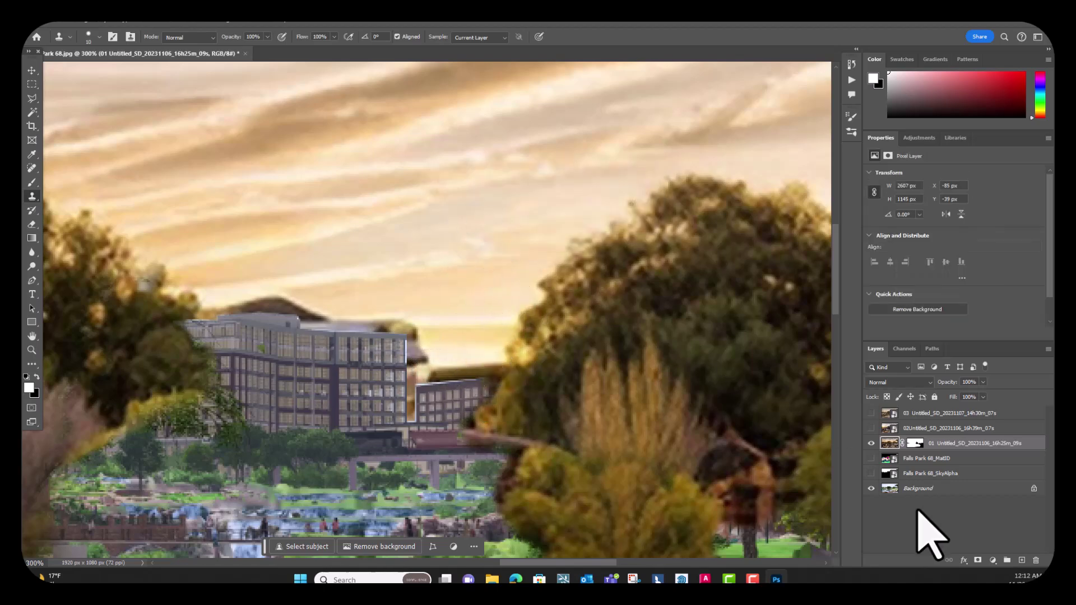
{"action": "left_click", "coordinate": [506, 318], "text": "alt"}
{"action": "mouse_move", "coordinate": [485, 367]}
{"action": "left_mouse_down"}
{"action": "mouse_move", "coordinate": [427, 372]}
{"action": "mouse_move", "coordinate": [484, 376]}
{"action": "mouse_move", "coordinate": [415, 382]}
{"action": "mouse_move", "coordinate": [409, 417]}
{"action": "mouse_move", "coordinate": [409, 365]}
{"action": "left_mouse_up"}
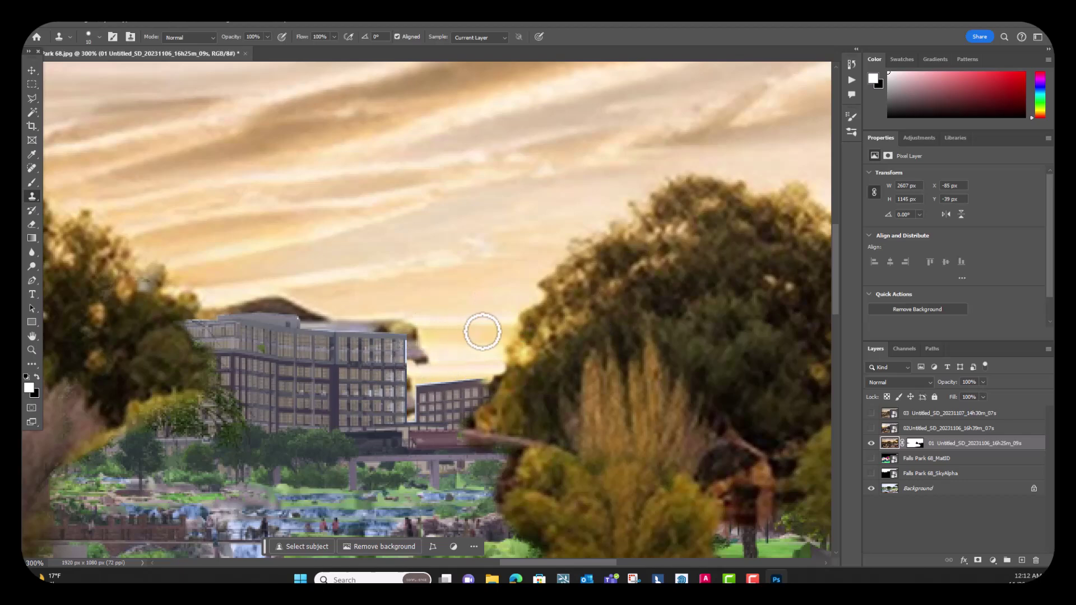
{"action": "mouse_move", "coordinate": [493, 368]}
{"action": "left_mouse_down"}
{"action": "mouse_move", "coordinate": [436, 372]}
{"action": "mouse_move", "coordinate": [410, 414]}
{"action": "mouse_move", "coordinate": [421, 297]}
{"action": "mouse_move", "coordinate": [413, 403]}
{"action": "left_mouse_up"}
Clone sky over the dark strip in the building gap and the blobs above the rooftop.
{"action": "left_click", "coordinate": [420, 295], "text": "alt"}
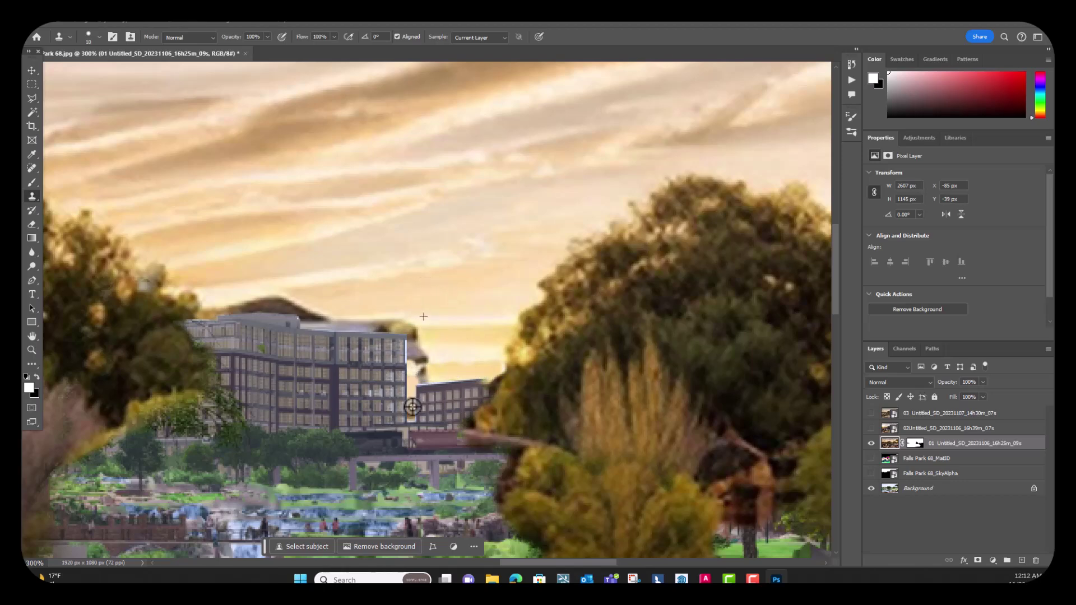
{"action": "left_click", "coordinate": [445, 348], "text": "alt"}
{"action": "left_click", "coordinate": [423, 379]}
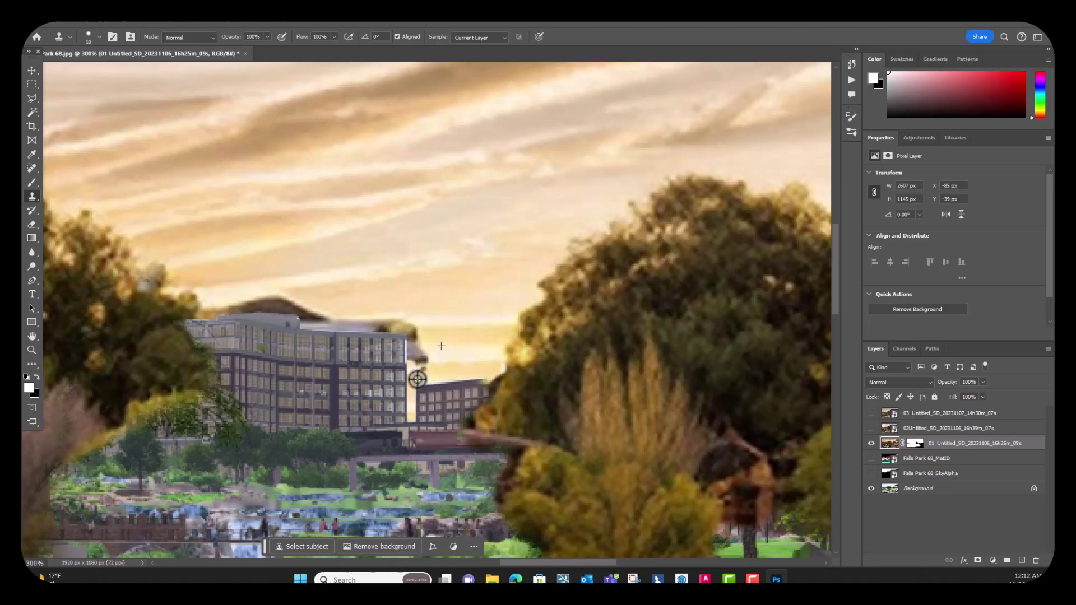
{"action": "left_click_drag", "start_coordinate": [429, 371], "coordinate": [440, 372]}
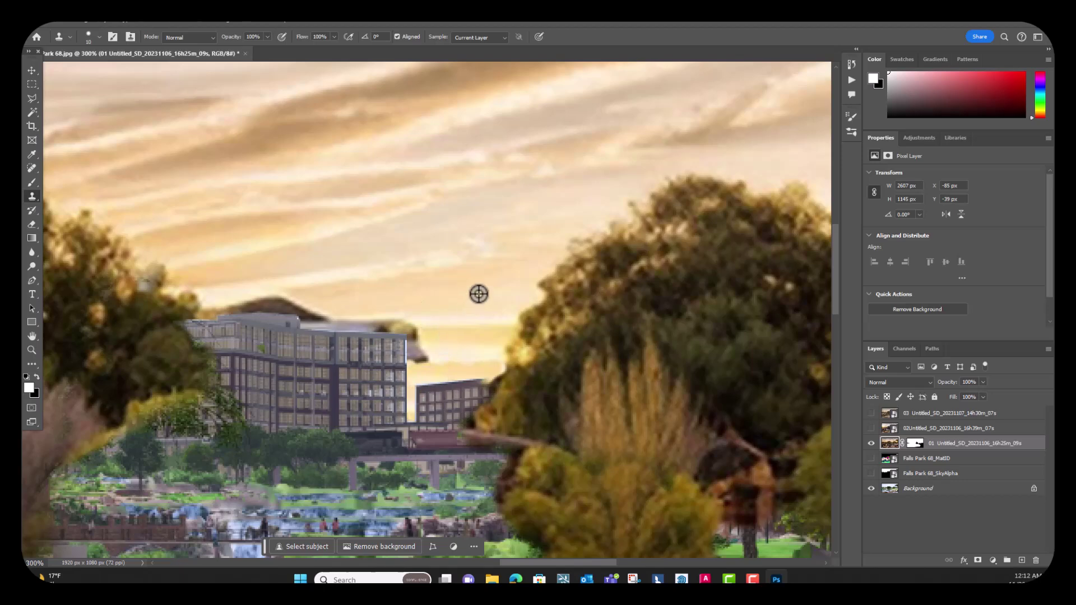
{"action": "mouse_move", "coordinate": [375, 321]}
{"action": "left_mouse_down"}
{"action": "mouse_move", "coordinate": [301, 327]}
{"action": "mouse_move", "coordinate": [411, 329]}
{"action": "mouse_move", "coordinate": [397, 293]}
{"action": "mouse_move", "coordinate": [364, 327]}
{"action": "mouse_move", "coordinate": [430, 325]}
{"action": "left_mouse_up"}
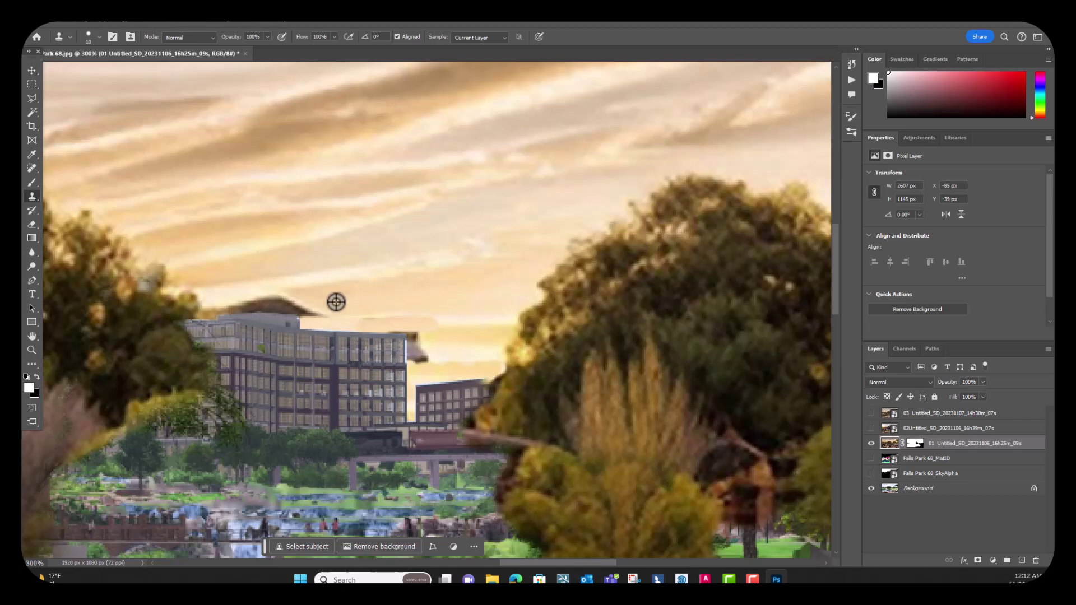
{"action": "mouse_move", "coordinate": [315, 310]}
{"action": "left_mouse_down"}
{"action": "mouse_move", "coordinate": [205, 317]}
{"action": "mouse_move", "coordinate": [308, 297]}
{"action": "mouse_move", "coordinate": [293, 302]}
{"action": "mouse_move", "coordinate": [325, 307]}
{"action": "mouse_move", "coordinate": [303, 313]}
{"action": "mouse_move", "coordinate": [333, 317]}
{"action": "mouse_move", "coordinate": [461, 308]}
{"action": "mouse_move", "coordinate": [457, 319]}
{"action": "mouse_move", "coordinate": [451, 306]}
{"action": "mouse_move", "coordinate": [348, 313]}
{"action": "mouse_move", "coordinate": [456, 312]}
{"action": "left_mouse_up"}
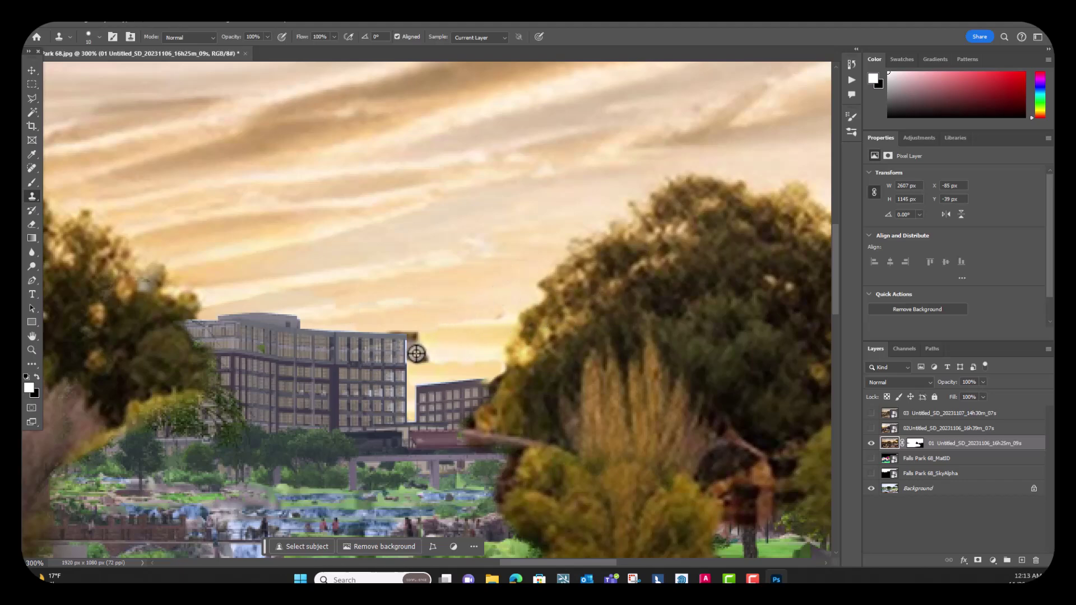
Clone over the rooftop edge and dark patches beside the building top, then zoom out to 66.7%.
{"action": "left_click", "coordinate": [443, 371], "text": "alt"}
{"action": "left_click", "coordinate": [415, 335]}
{"action": "mouse_move", "coordinate": [415, 334]}
{"action": "left_mouse_down"}
{"action": "mouse_move", "coordinate": [415, 365]}
{"action": "mouse_move", "coordinate": [419, 344]}
{"action": "mouse_move", "coordinate": [437, 357]}
{"action": "mouse_move", "coordinate": [410, 372]}
{"action": "mouse_move", "coordinate": [419, 361]}
{"action": "mouse_move", "coordinate": [415, 373]}
{"action": "mouse_move", "coordinate": [451, 368]}
{"action": "mouse_move", "coordinate": [408, 372]}
{"action": "left_mouse_up"}
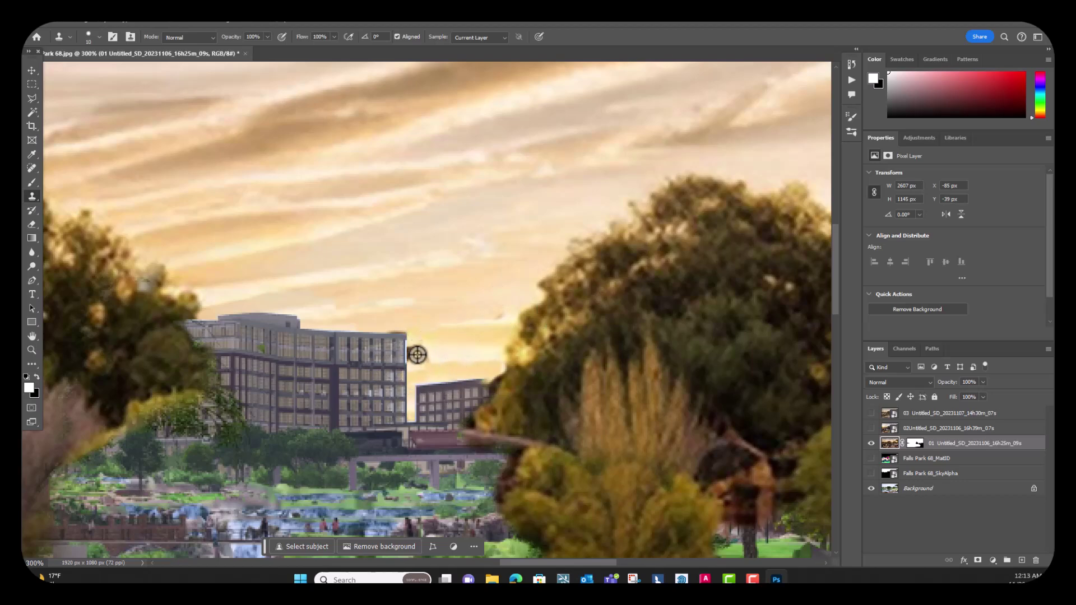
{"action": "left_click", "coordinate": [464, 331], "text": "alt"}
{"action": "mouse_move", "coordinate": [415, 347]}
{"action": "left_mouse_down"}
{"action": "mouse_move", "coordinate": [412, 376]}
{"action": "mouse_move", "coordinate": [450, 358]}
{"action": "mouse_move", "coordinate": [415, 346]}
{"action": "left_mouse_up"}
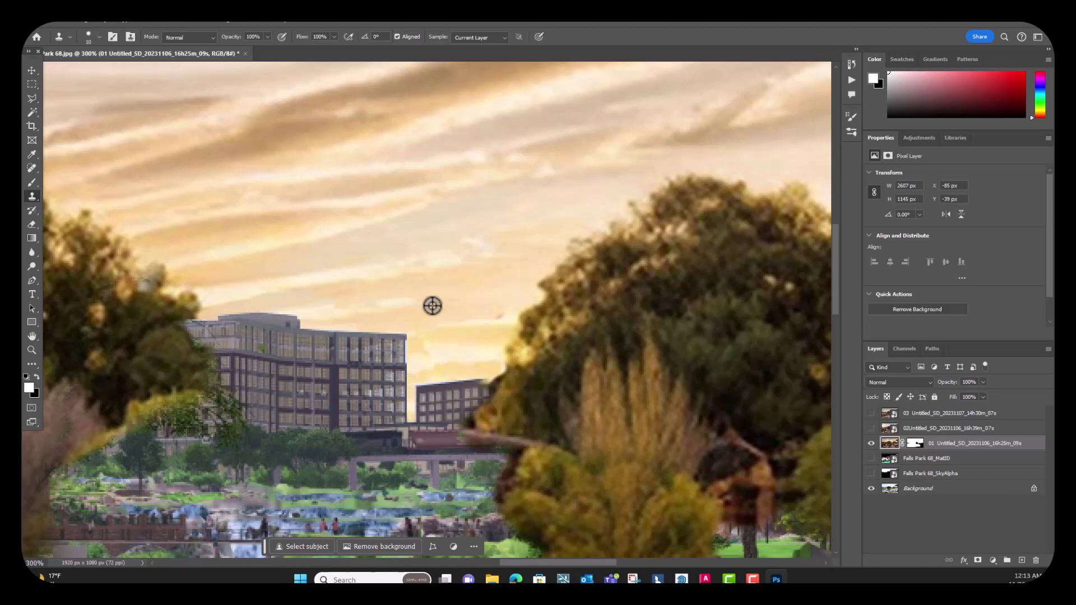
{"action": "scroll", "coordinate": [432, 305], "scroll_direction": "down", "scroll_amount": 5}
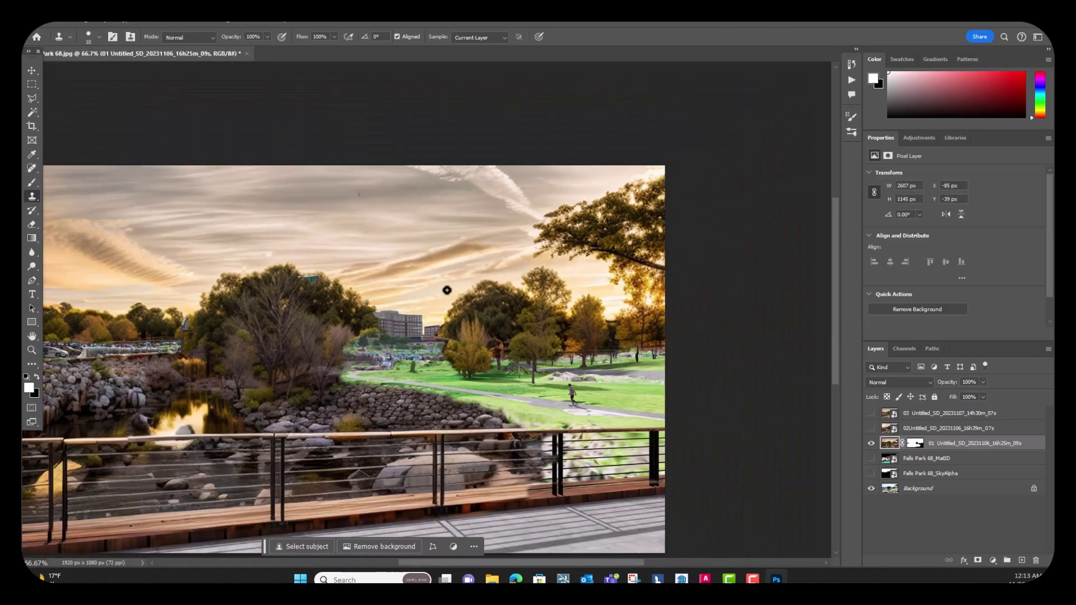
Hide layer 01, show and select layer 02Untitled_SD_20231106_16h39m_07s, and add a layer mask.
{"action": "left_click_drag", "start_coordinate": [332, 339], "coordinate": [510, 275]}
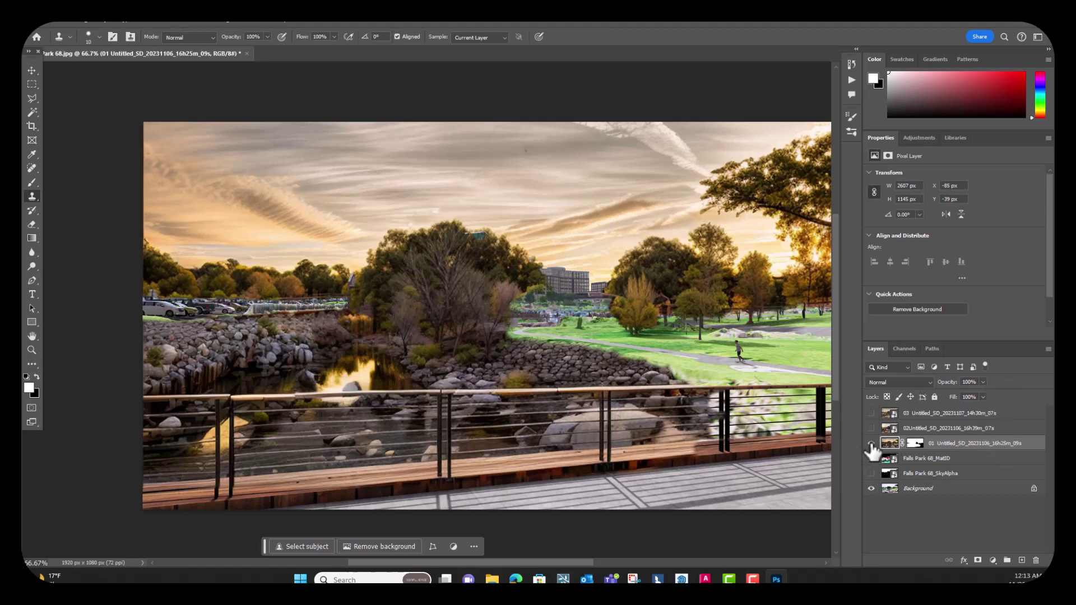
{"action": "left_click", "coordinate": [871, 443]}
{"action": "left_click", "coordinate": [871, 428]}
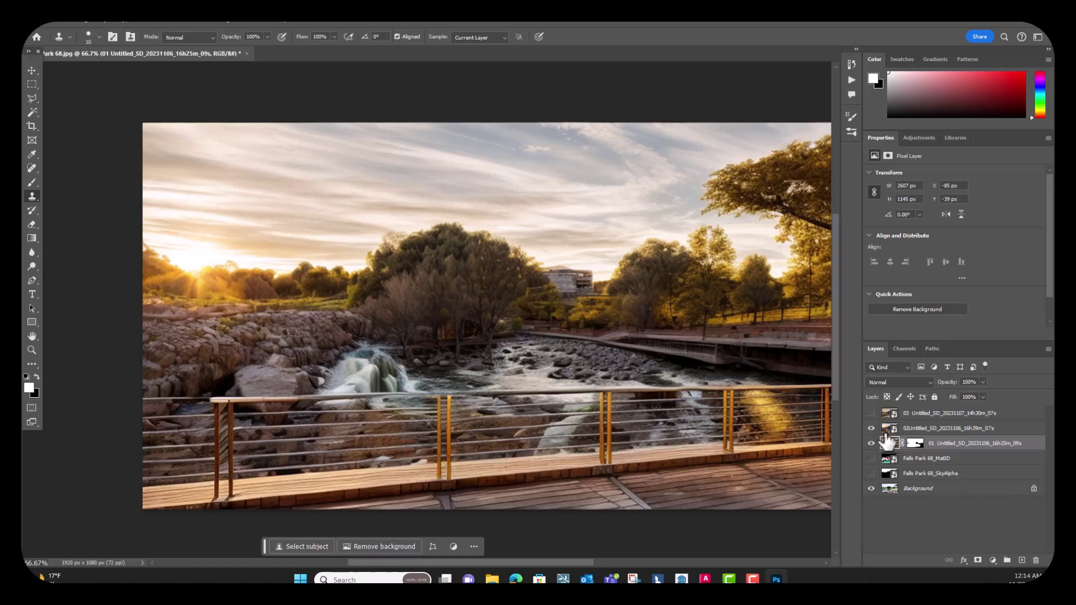
{"action": "key", "text": "alt+bracketright"}
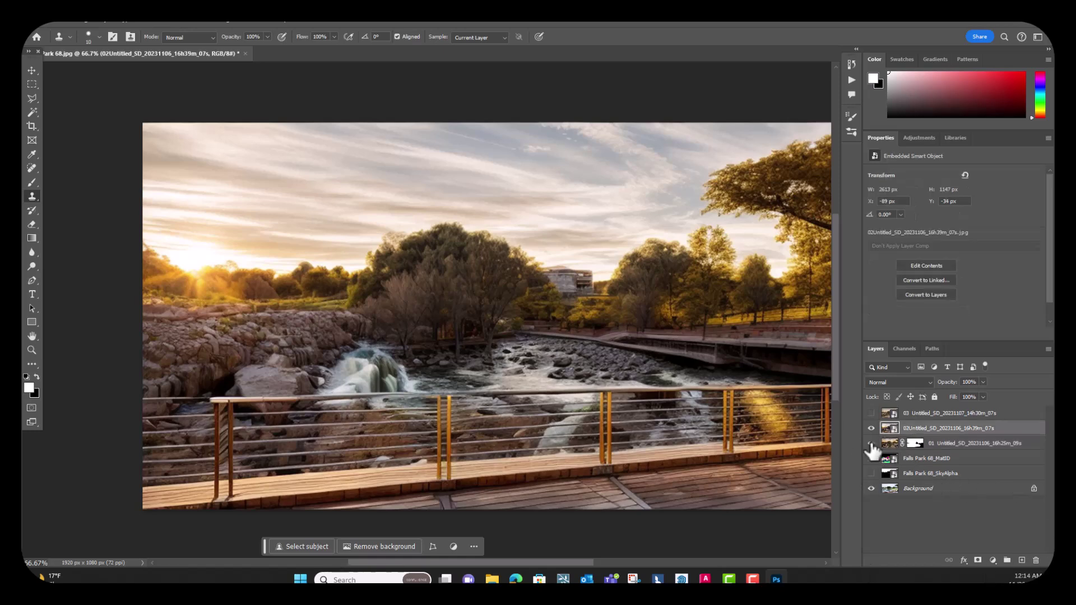
{"action": "left_click", "coordinate": [978, 560]}
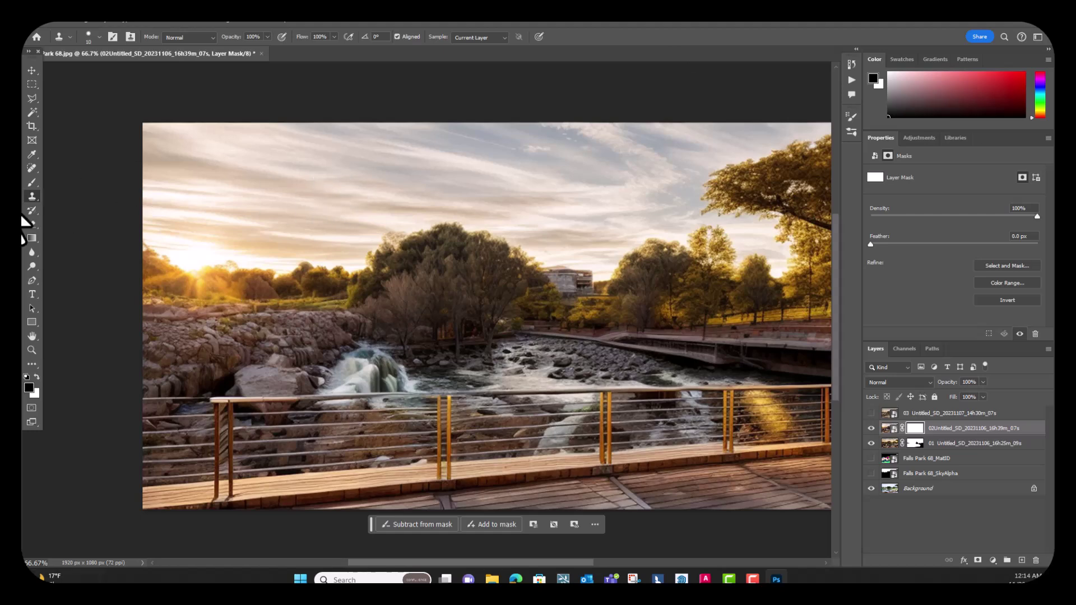
With a large 100% opacity brush, mask out layer 02's sky, right side and left rock area.
{"action": "left_click", "coordinate": [31, 183]}
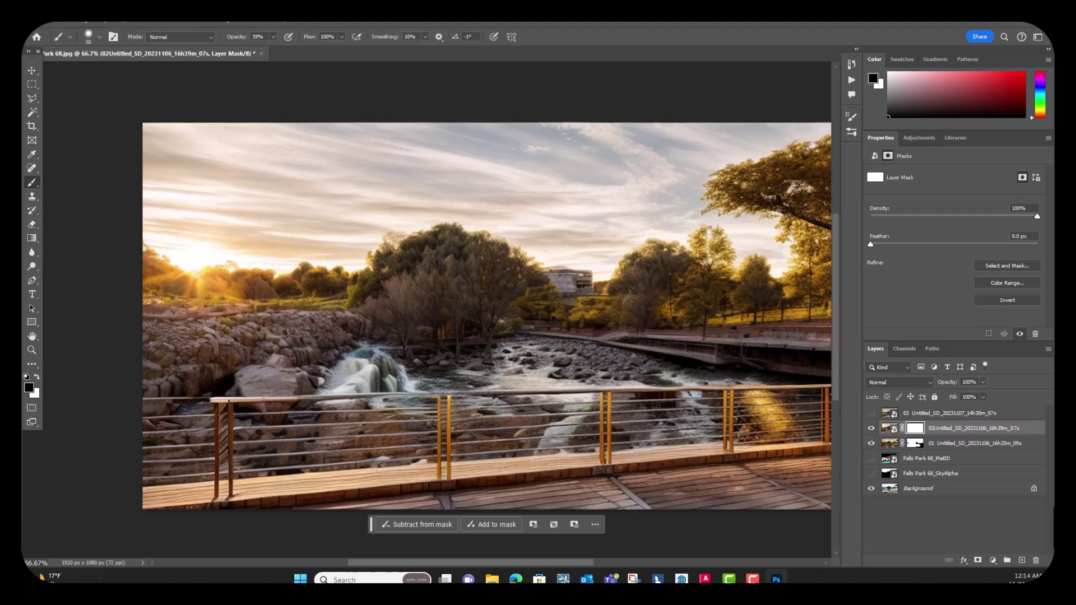
{"action": "left_click", "coordinate": [273, 37]}
{"action": "left_click_drag", "start_coordinate": [273, 49], "coordinate": [510, 79]}
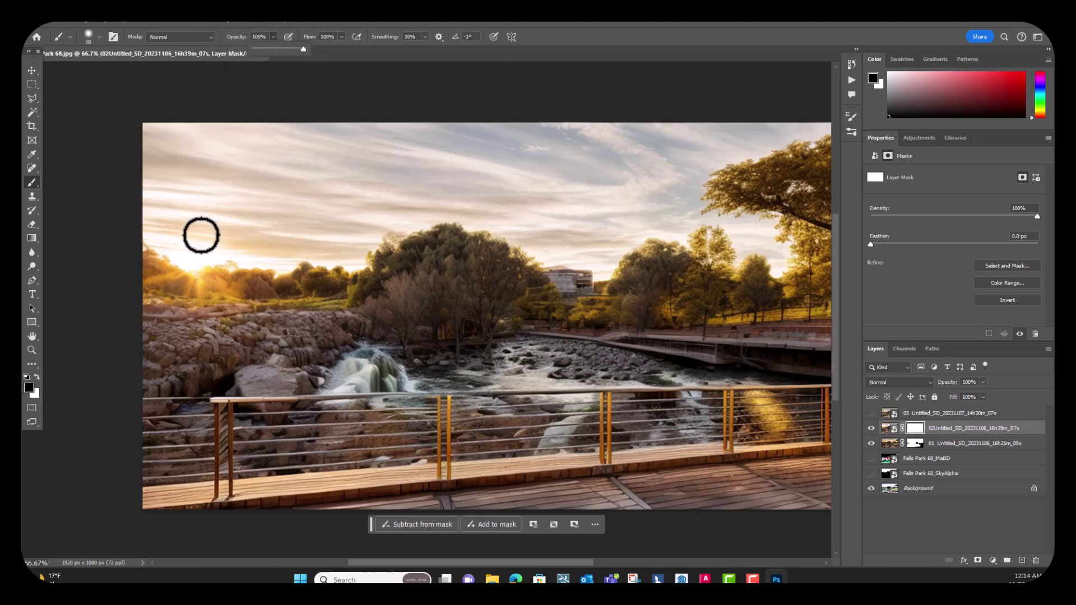
{"action": "key", "text": "bracketright"}
{"action": "key", "text": "bracketright"}
{"action": "key", "text": "bracketright"}
{"action": "key", "text": "bracketright"}
{"action": "key", "text": "bracketright"}
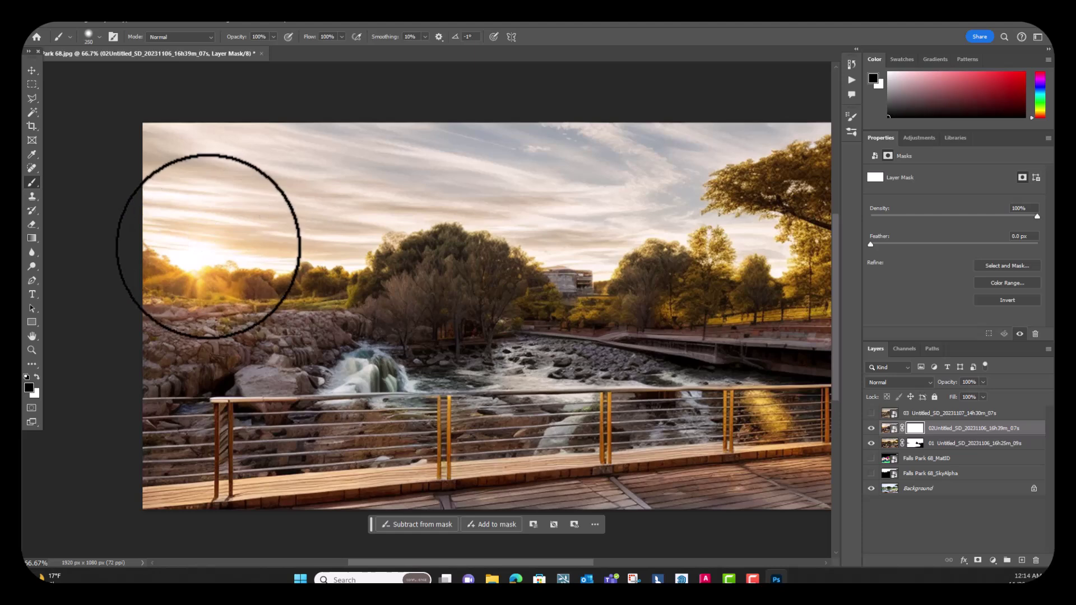
{"action": "mouse_move", "coordinate": [240, 253]}
{"action": "left_mouse_down"}
{"action": "mouse_move", "coordinate": [532, 224]}
{"action": "mouse_move", "coordinate": [788, 224]}
{"action": "mouse_move", "coordinate": [816, 209]}
{"action": "left_mouse_up"}
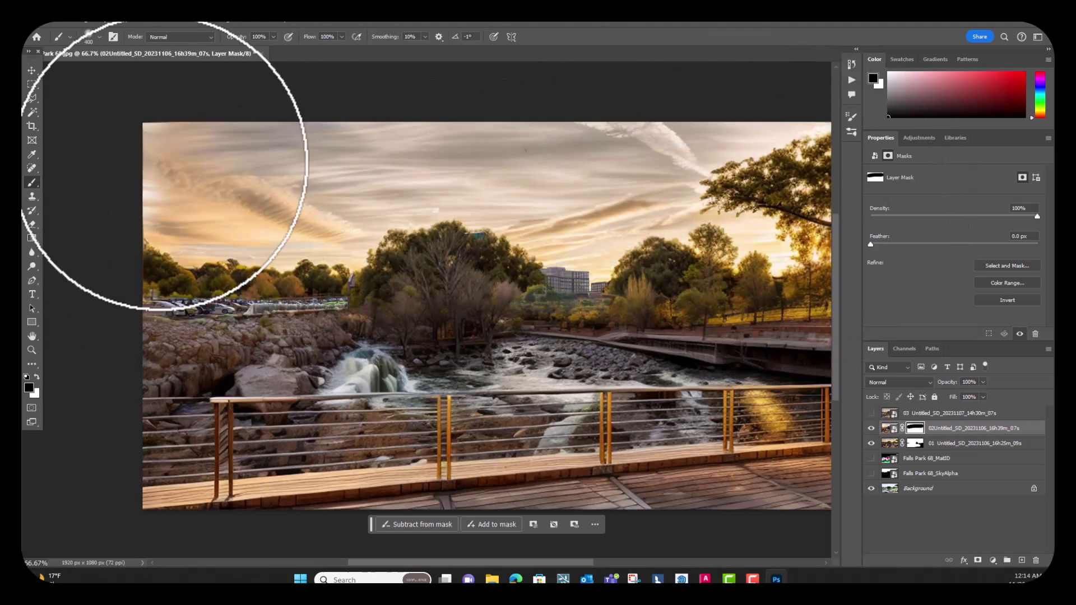
{"action": "mouse_move", "coordinate": [506, 317]}
{"action": "left_mouse_down"}
{"action": "mouse_move", "coordinate": [519, 288]}
{"action": "mouse_move", "coordinate": [759, 318]}
{"action": "mouse_move", "coordinate": [819, 371]}
{"action": "mouse_move", "coordinate": [738, 385]}
{"action": "left_mouse_up"}
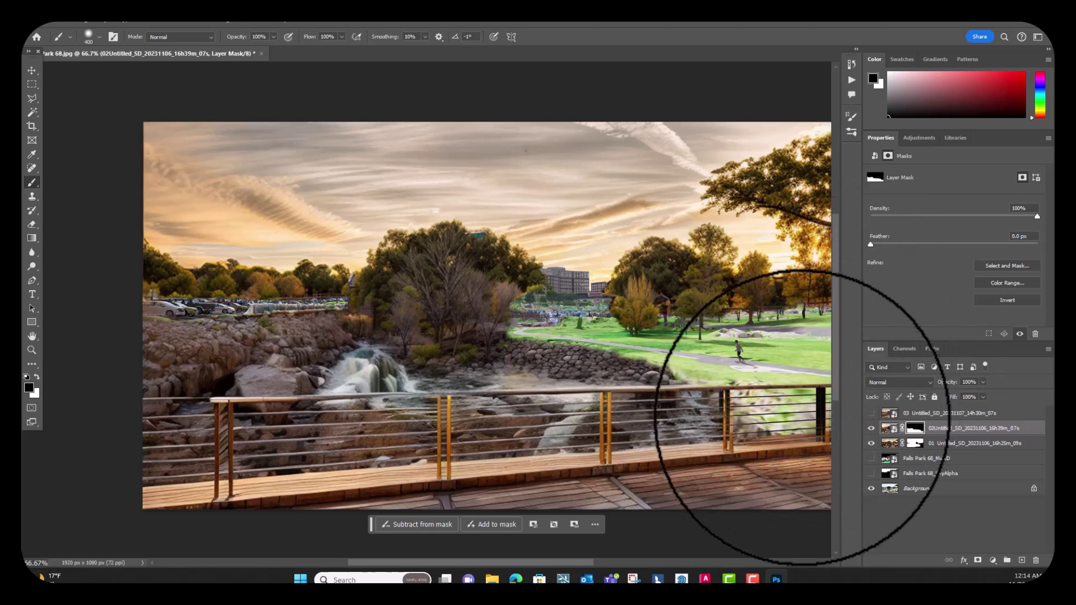
{"action": "mouse_move", "coordinate": [204, 484]}
{"action": "left_mouse_down"}
{"action": "mouse_move", "coordinate": [283, 345]}
{"action": "mouse_move", "coordinate": [387, 290]}
{"action": "mouse_move", "coordinate": [303, 271]}
{"action": "mouse_move", "coordinate": [63, 304]}
{"action": "left_mouse_up"}
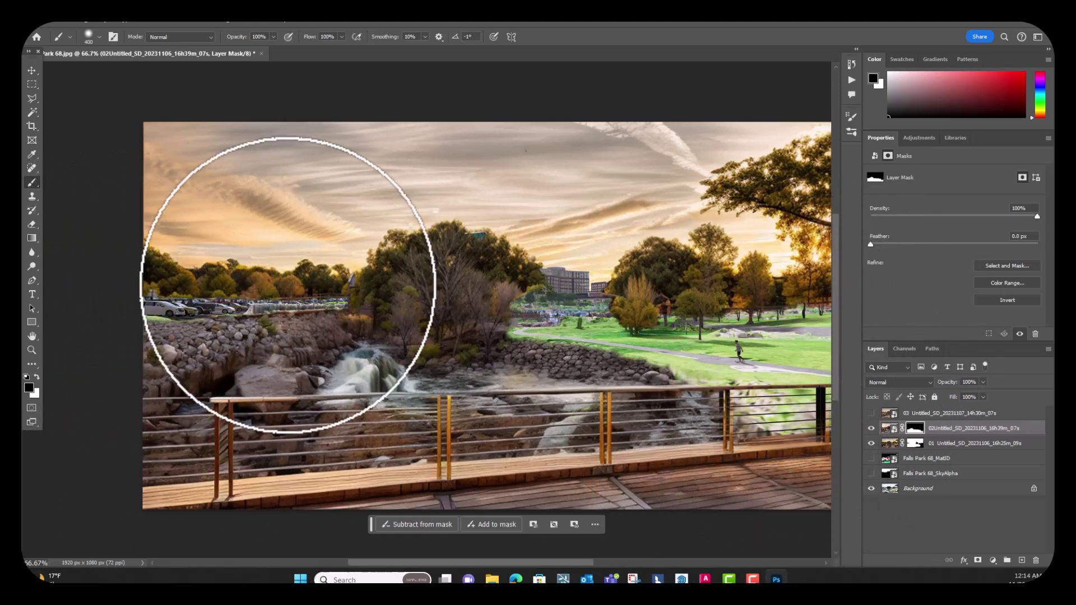
Mask out the waterfall with a smaller brush and toggle layer 02 to compare.
{"action": "key", "text": "bracketleft"}
{"action": "key", "text": "bracketleft"}
{"action": "mouse_move", "coordinate": [353, 348]}
{"action": "left_mouse_down"}
{"action": "mouse_move", "coordinate": [312, 336]}
{"action": "mouse_move", "coordinate": [360, 344]}
{"action": "mouse_move", "coordinate": [383, 385]}
{"action": "mouse_move", "coordinate": [360, 425]}
{"action": "mouse_move", "coordinate": [455, 380]}
{"action": "mouse_move", "coordinate": [606, 417]}
{"action": "mouse_move", "coordinate": [617, 437]}
{"action": "mouse_move", "coordinate": [713, 413]}
{"action": "mouse_move", "coordinate": [197, 480]}
{"action": "mouse_move", "coordinate": [221, 437]}
{"action": "mouse_move", "coordinate": [201, 447]}
{"action": "mouse_move", "coordinate": [221, 447]}
{"action": "mouse_move", "coordinate": [168, 454]}
{"action": "mouse_move", "coordinate": [183, 440]}
{"action": "mouse_move", "coordinate": [258, 428]}
{"action": "mouse_move", "coordinate": [259, 452]}
{"action": "mouse_move", "coordinate": [463, 450]}
{"action": "mouse_move", "coordinate": [413, 454]}
{"action": "mouse_move", "coordinate": [420, 434]}
{"action": "mouse_move", "coordinate": [347, 403]}
{"action": "mouse_move", "coordinate": [353, 385]}
{"action": "mouse_move", "coordinate": [392, 392]}
{"action": "mouse_move", "coordinate": [346, 408]}
{"action": "mouse_move", "coordinate": [293, 505]}
{"action": "mouse_move", "coordinate": [986, 484]}
{"action": "left_mouse_up"}
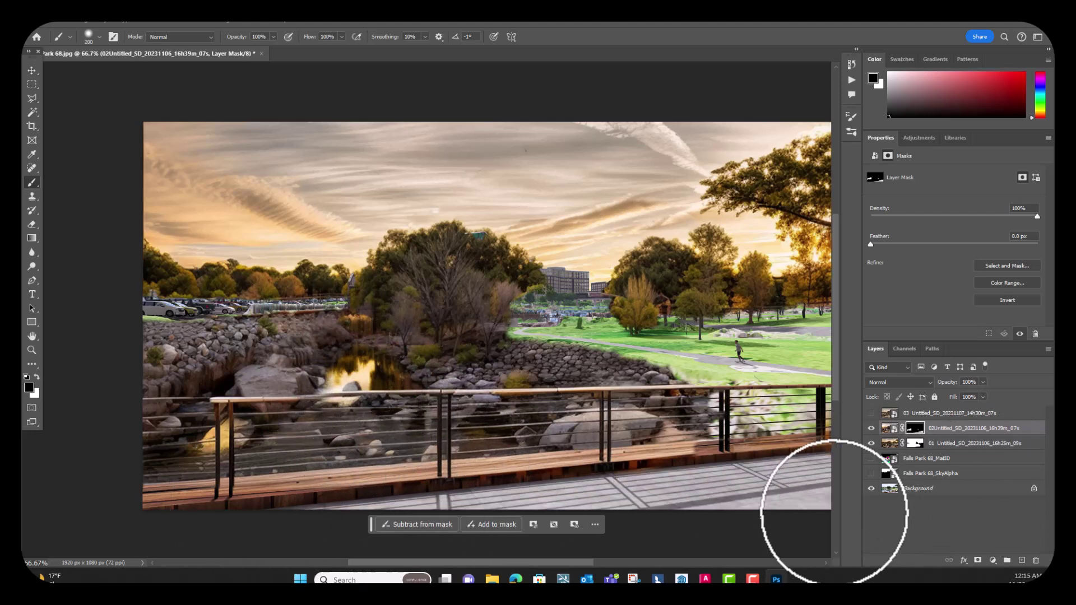
{"action": "left_click_drag", "start_coordinate": [725, 470], "coordinate": [519, 456]}
{"action": "left_click_drag", "start_coordinate": [308, 456], "coordinate": [728, 440]}
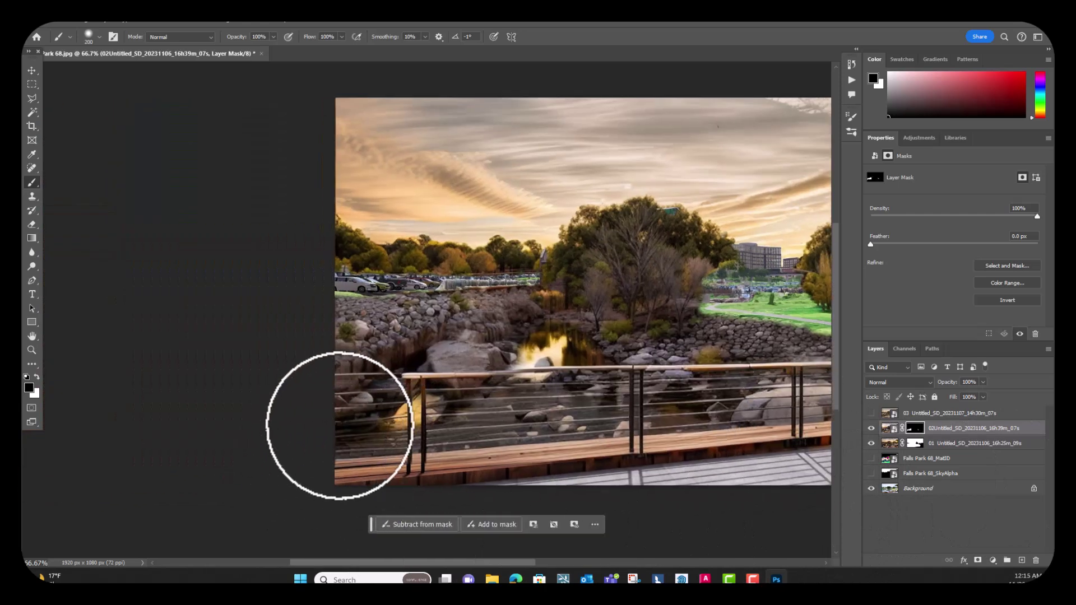
{"action": "mouse_move", "coordinate": [617, 361]}
{"action": "left_mouse_down"}
{"action": "mouse_move", "coordinate": [367, 398]}
{"action": "mouse_move", "coordinate": [411, 399]}
{"action": "left_mouse_up"}
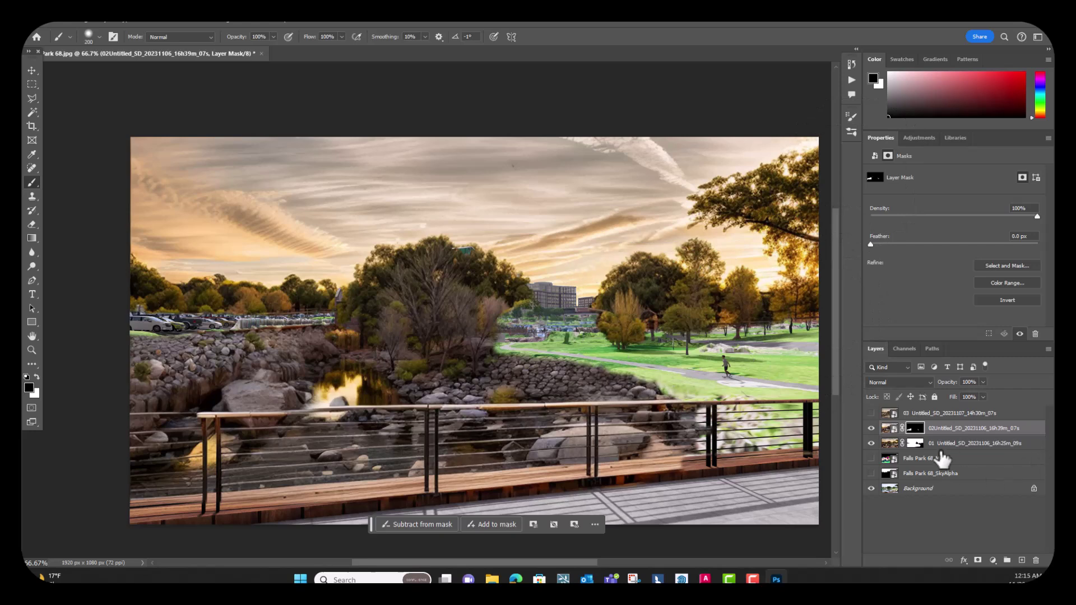
{"action": "left_click", "coordinate": [872, 430]}
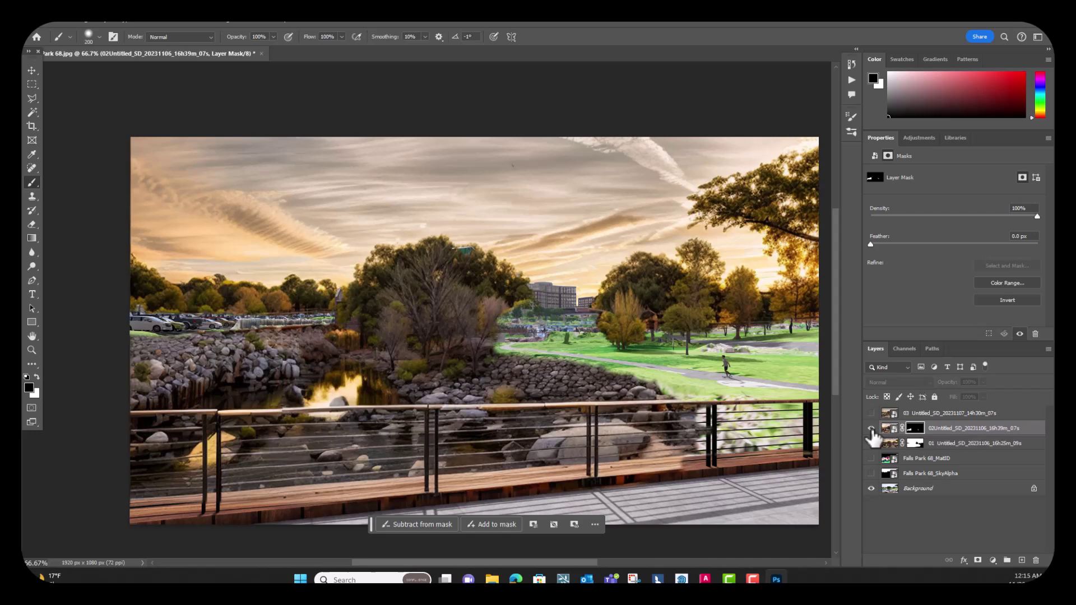
{"action": "left_click", "coordinate": [872, 429]}
Paint white on the mask to bring back the golden sunset trees on the right.
{"action": "mouse_move", "coordinate": [689, 343]}
{"action": "left_mouse_down"}
{"action": "mouse_move", "coordinate": [379, 374]}
{"action": "mouse_move", "coordinate": [410, 345]}
{"action": "mouse_move", "coordinate": [376, 327]}
{"action": "mouse_move", "coordinate": [476, 312]}
{"action": "left_mouse_up"}
{"action": "left_click", "coordinate": [37, 377]}
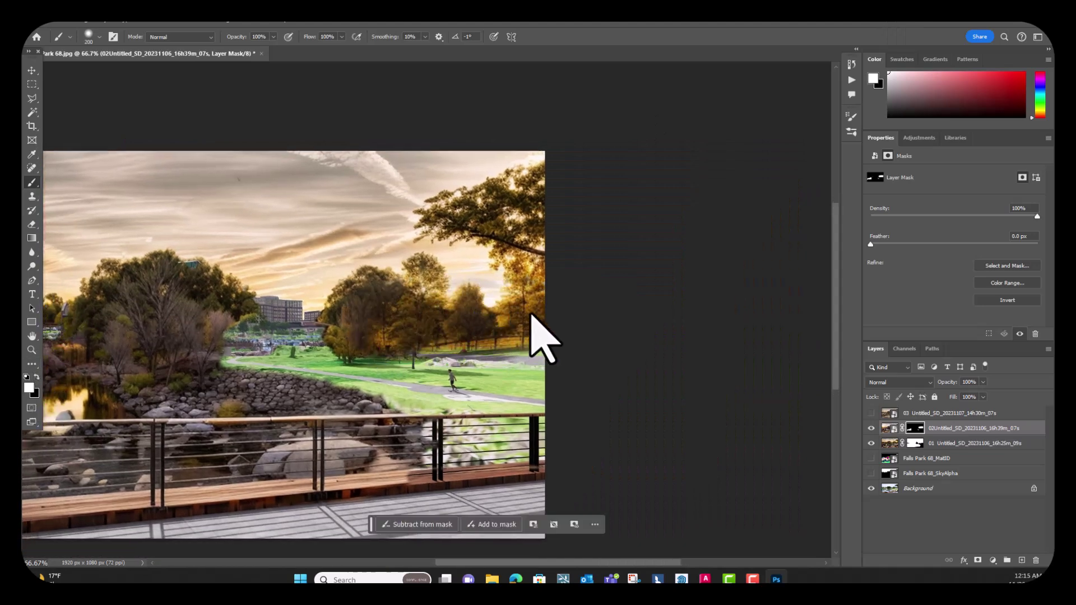
{"action": "key", "text": "ctrl+z"}
{"action": "key", "text": "ctrl+plus"}
{"action": "key", "text": "ctrl+plus"}
{"action": "key", "text": "bracketleft"}
{"action": "key", "text": "bracketleft"}
{"action": "key", "text": "bracketleft"}
{"action": "key", "text": "bracketleft"}
{"action": "key", "text": "bracketleft"}
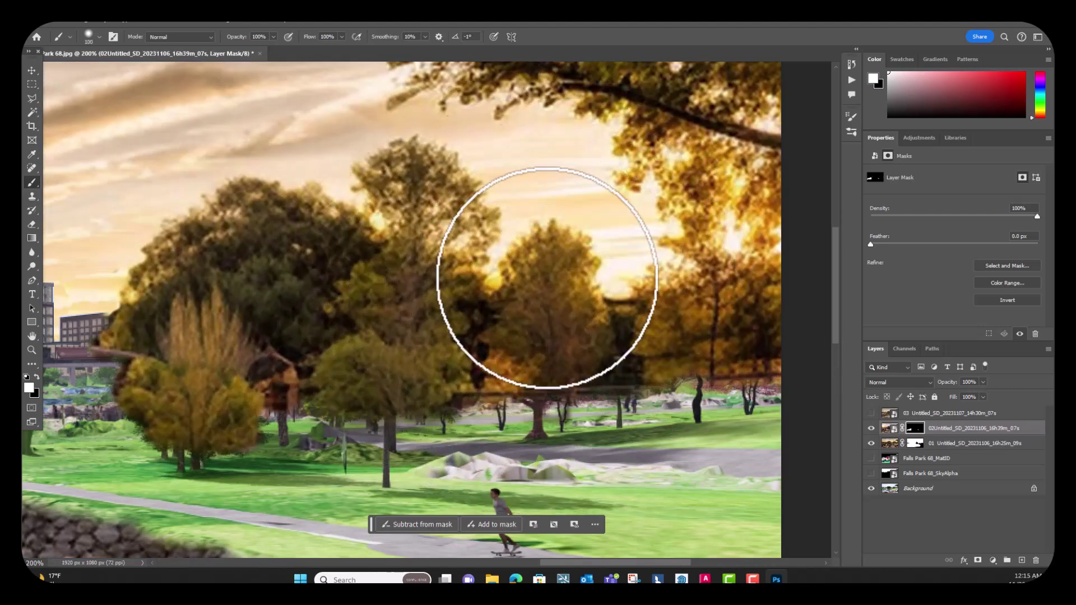
{"action": "mouse_move", "coordinate": [577, 363]}
{"action": "left_mouse_down"}
{"action": "mouse_move", "coordinate": [624, 329]}
{"action": "mouse_move", "coordinate": [689, 355]}
{"action": "mouse_move", "coordinate": [748, 338]}
{"action": "mouse_move", "coordinate": [709, 360]}
{"action": "mouse_move", "coordinate": [665, 343]}
{"action": "mouse_move", "coordinate": [588, 372]}
{"action": "mouse_move", "coordinate": [473, 364]}
{"action": "mouse_move", "coordinate": [478, 372]}
{"action": "mouse_move", "coordinate": [277, 365]}
{"action": "mouse_move", "coordinate": [283, 336]}
{"action": "mouse_move", "coordinate": [284, 405]}
{"action": "mouse_move", "coordinate": [293, 302]}
{"action": "mouse_move", "coordinate": [292, 358]}
{"action": "mouse_move", "coordinate": [271, 365]}
{"action": "mouse_move", "coordinate": [281, 260]}
{"action": "mouse_move", "coordinate": [389, 255]}
{"action": "mouse_move", "coordinate": [401, 312]}
{"action": "mouse_move", "coordinate": [420, 220]}
{"action": "mouse_move", "coordinate": [398, 288]}
{"action": "mouse_move", "coordinate": [288, 300]}
{"action": "mouse_move", "coordinate": [465, 331]}
{"action": "mouse_move", "coordinate": [382, 339]}
{"action": "left_mouse_up"}
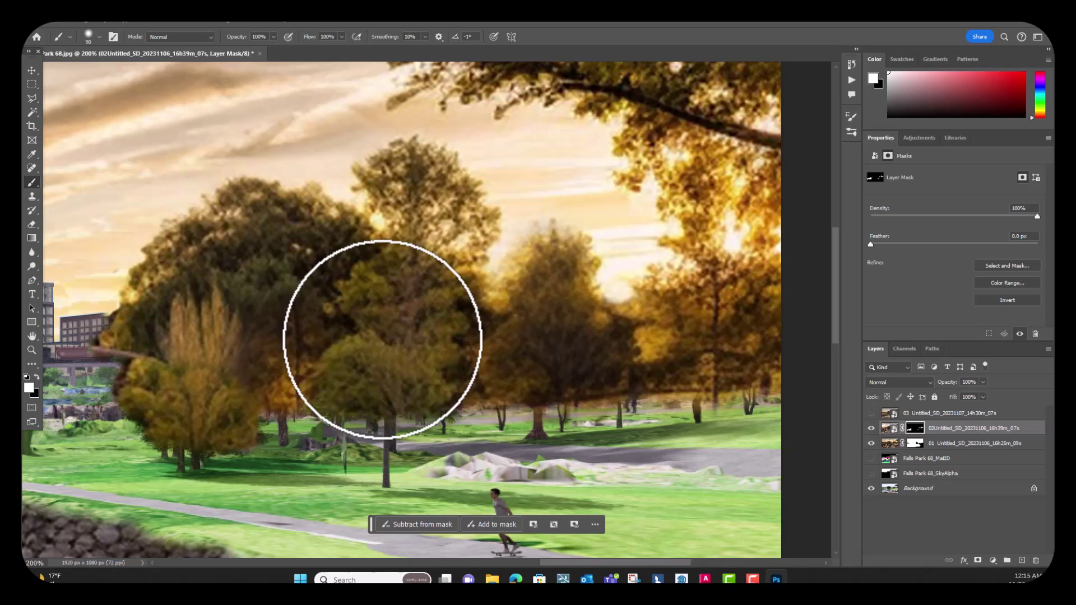
{"action": "key", "text": "ctrl+minus"}
{"action": "key", "text": "ctrl+minus"}
{"action": "key", "text": "ctrl+plus"}
{"action": "key", "text": "ctrl+plus"}
Paint the mask over the left tree and along its edge with a finer brush.
{"action": "mouse_move", "coordinate": [146, 360]}
{"action": "left_mouse_down"}
{"action": "mouse_move", "coordinate": [147, 380]}
{"action": "mouse_move", "coordinate": [180, 412]}
{"action": "mouse_move", "coordinate": [144, 383]}
{"action": "mouse_move", "coordinate": [132, 356]}
{"action": "mouse_move", "coordinate": [151, 343]}
{"action": "mouse_move", "coordinate": [226, 385]}
{"action": "mouse_move", "coordinate": [171, 413]}
{"action": "mouse_move", "coordinate": [199, 385]}
{"action": "mouse_move", "coordinate": [163, 396]}
{"action": "mouse_move", "coordinate": [164, 405]}
{"action": "left_mouse_up"}
{"action": "key", "text": "bracketleft"}
{"action": "key", "text": "bracketleft"}
{"action": "key", "text": "bracketleft"}
{"action": "key", "text": "bracketleft"}
{"action": "key", "text": "bracketleft"}
{"action": "key", "text": "bracketleft"}
{"action": "key", "text": "bracketleft"}
{"action": "key", "text": "bracketleft"}
{"action": "key", "text": "bracketleft"}
{"action": "key", "text": "bracketleft"}
{"action": "key", "text": "bracketleft"}
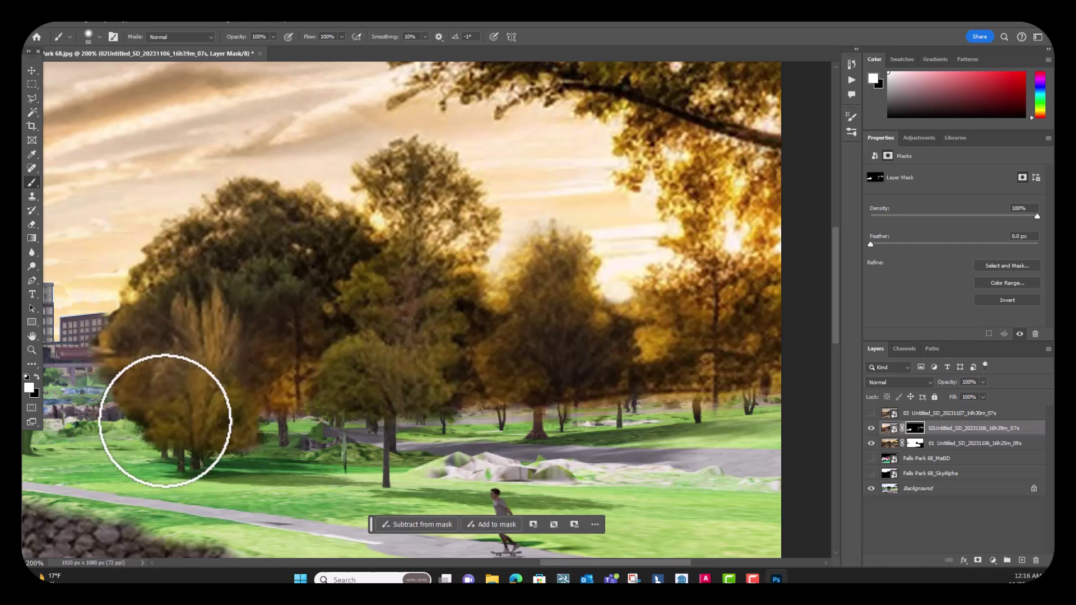
{"action": "mouse_move", "coordinate": [138, 421]}
{"action": "left_mouse_down"}
{"action": "mouse_move", "coordinate": [159, 446]}
{"action": "mouse_move", "coordinate": [146, 418]}
{"action": "mouse_move", "coordinate": [170, 413]}
{"action": "left_mouse_up"}
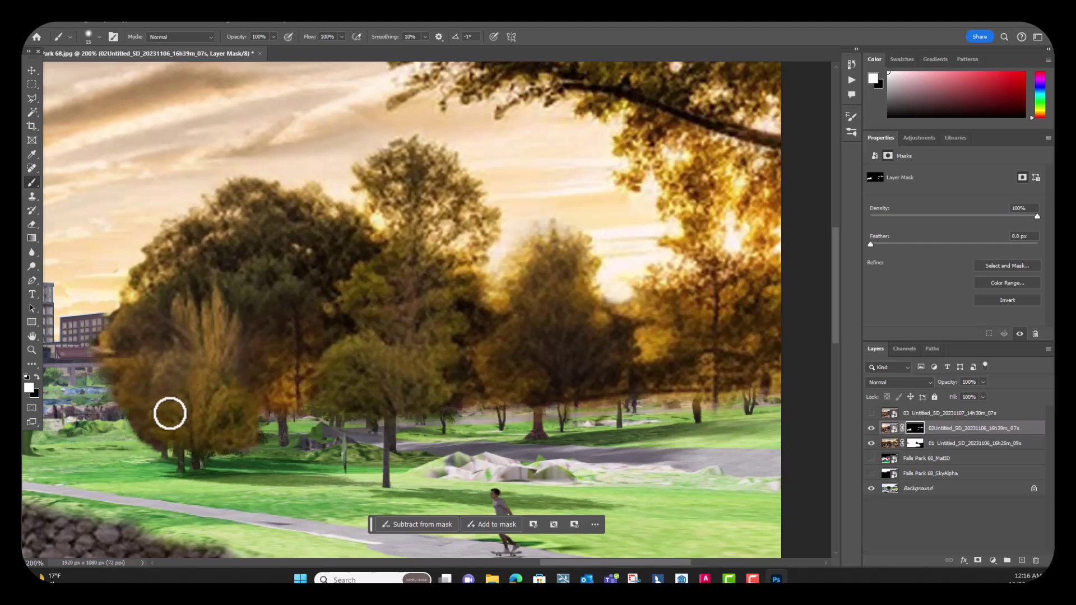
{"action": "key", "text": "bracketright"}
{"action": "key", "text": "bracketright"}
{"action": "key", "text": "bracketright"}
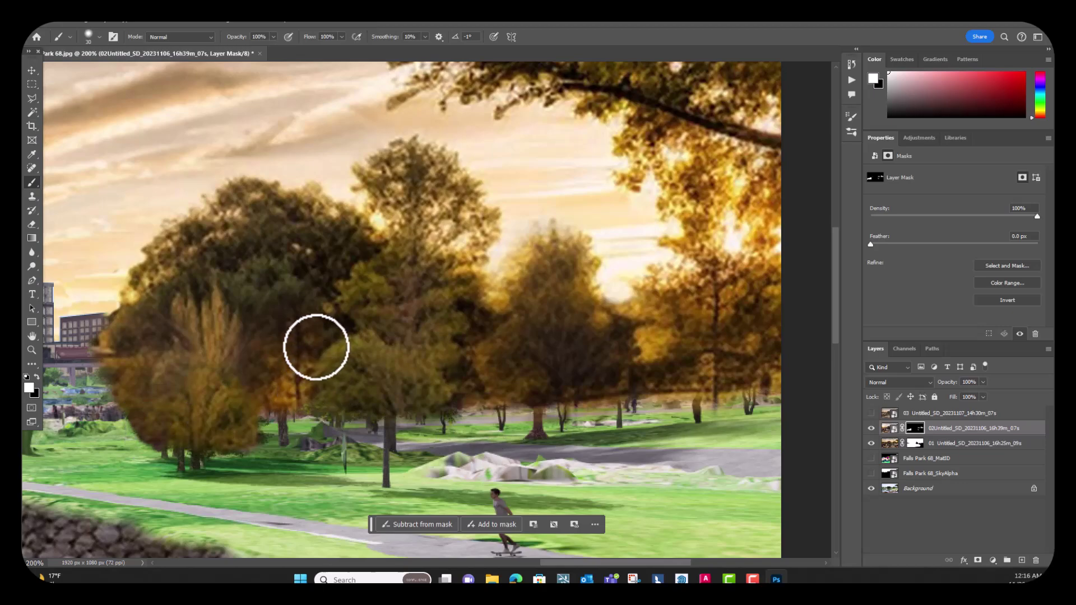
At 100% zoom, paint and redo the mask stroke along the lawn strip.
{"action": "key", "text": "ctrl+minus"}
{"action": "key", "text": "ctrl+minus"}
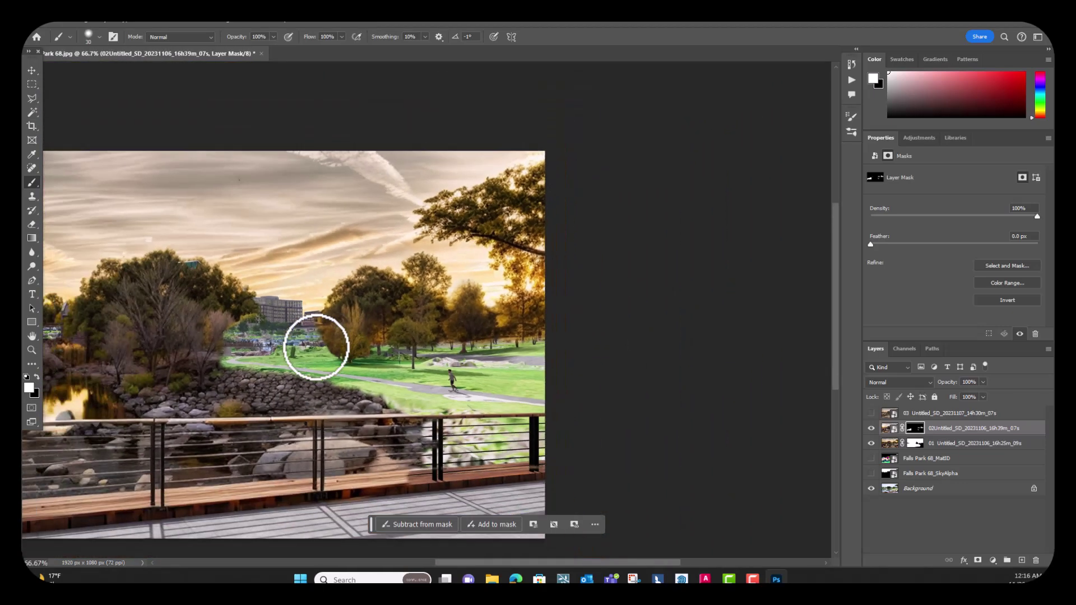
{"action": "key", "text": "ctrl+plus"}
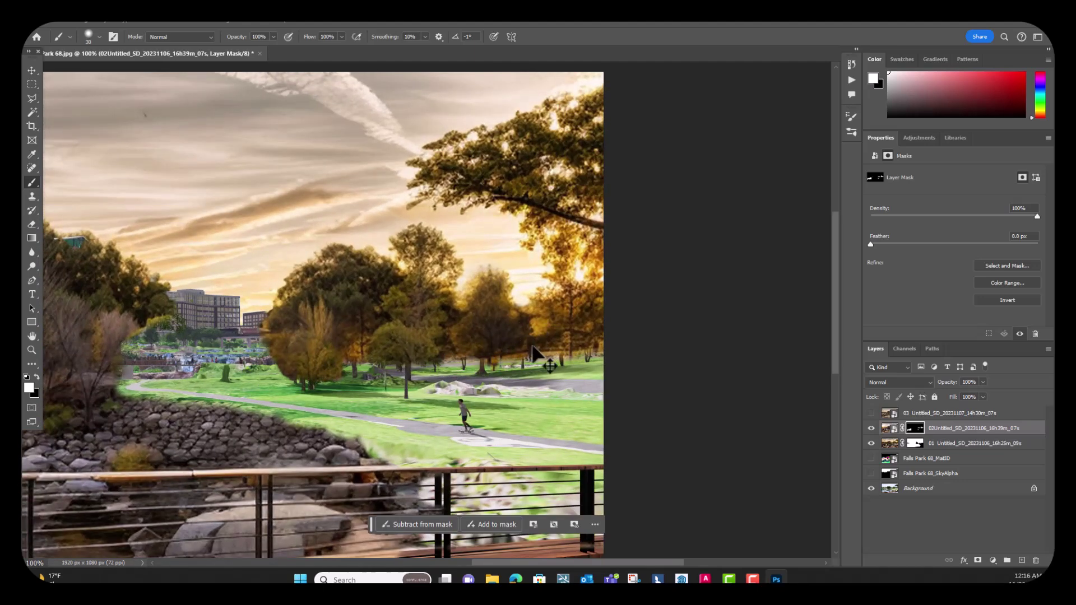
{"action": "mouse_move", "coordinate": [452, 367]}
{"action": "left_mouse_down"}
{"action": "mouse_move", "coordinate": [598, 353]}
{"action": "mouse_move", "coordinate": [577, 362]}
{"action": "left_mouse_up"}
{"action": "key", "text": "ctrl+z"}
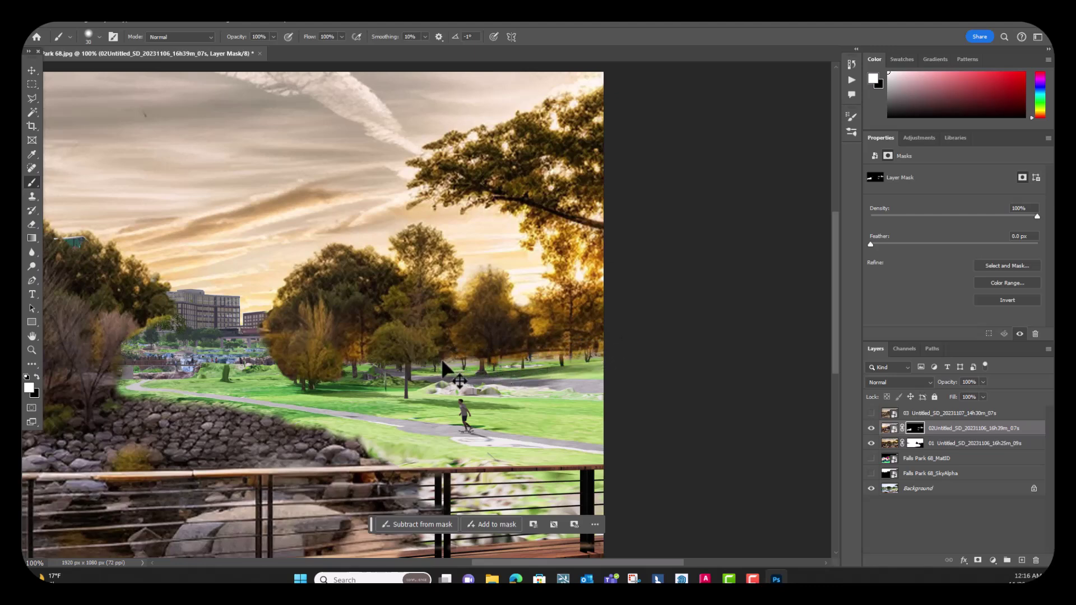
{"action": "mouse_move", "coordinate": [444, 362]}
{"action": "left_mouse_down"}
{"action": "mouse_move", "coordinate": [604, 352]}
{"action": "mouse_move", "coordinate": [410, 369]}
{"action": "left_mouse_up"}
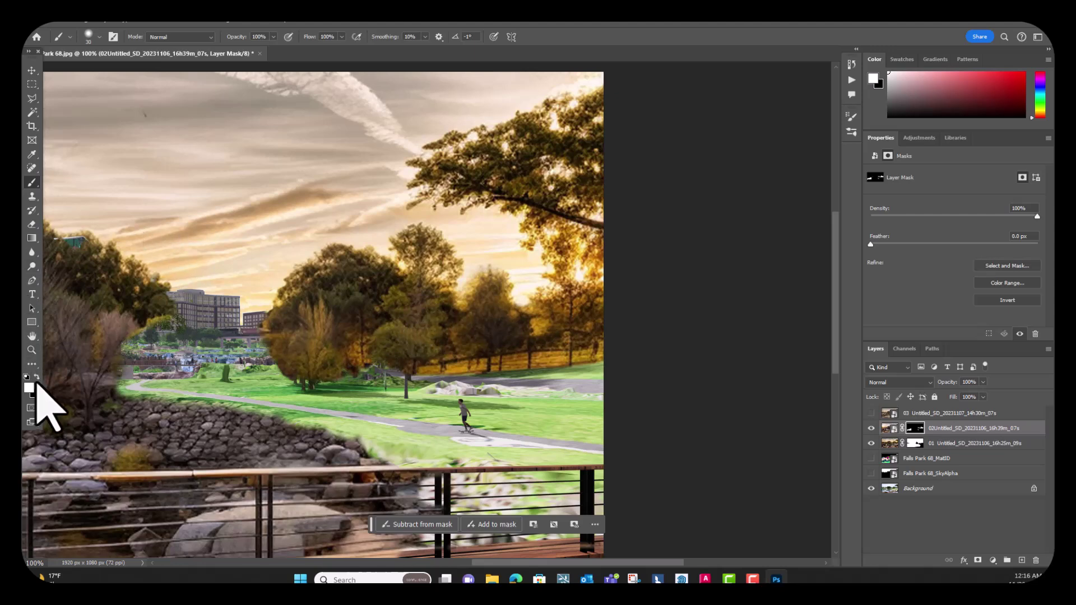
Paint black at 33% opacity with a size-100 brush across the lawn, then view the whole photo.
{"action": "left_click", "coordinate": [273, 36]}
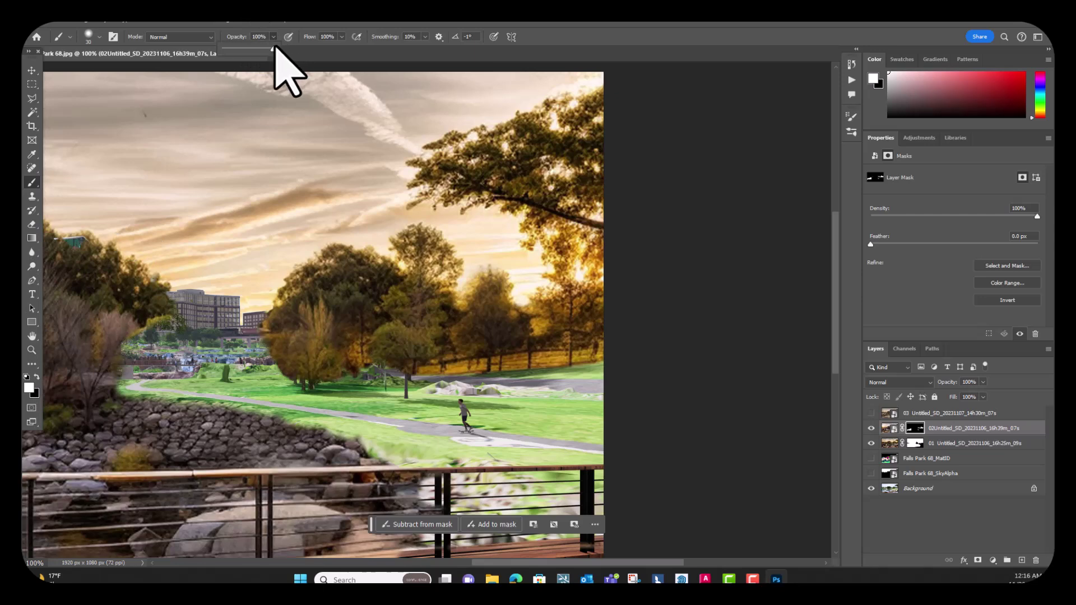
{"action": "left_click", "coordinate": [239, 50]}
{"action": "left_click", "coordinate": [37, 377]}
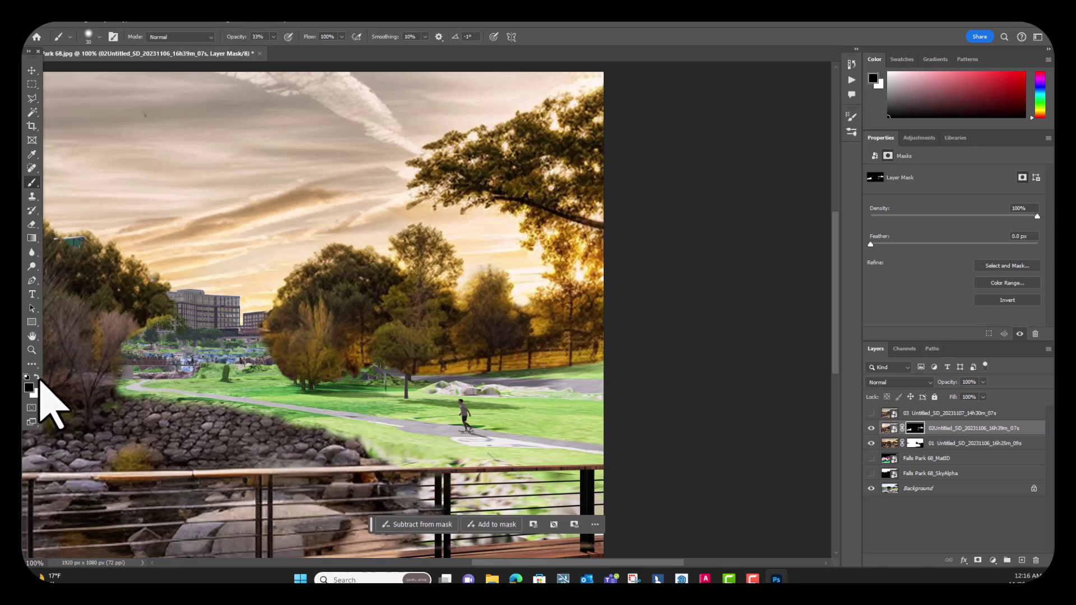
{"action": "key", "text": "bracketright"}
{"action": "key", "text": "bracketright"}
{"action": "key", "text": "bracketright"}
{"action": "key", "text": "bracketright"}
{"action": "key", "text": "bracketright"}
{"action": "key", "text": "bracketright"}
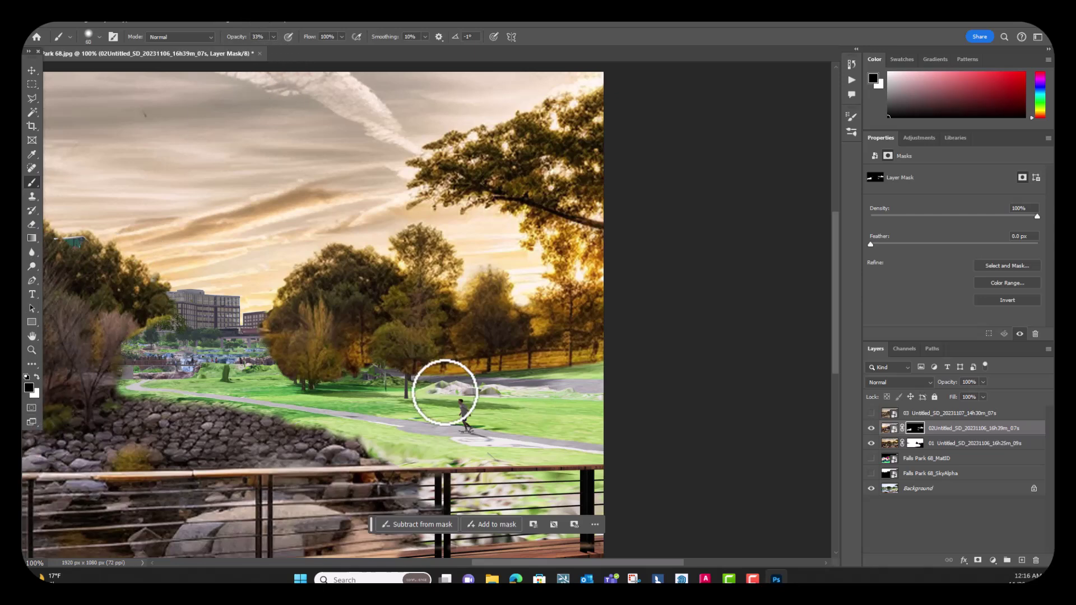
{"action": "mouse_move", "coordinate": [448, 382]}
{"action": "left_mouse_down"}
{"action": "mouse_move", "coordinate": [594, 373]}
{"action": "mouse_move", "coordinate": [522, 380]}
{"action": "mouse_move", "coordinate": [522, 370]}
{"action": "mouse_move", "coordinate": [482, 388]}
{"action": "mouse_move", "coordinate": [450, 386]}
{"action": "mouse_move", "coordinate": [506, 400]}
{"action": "mouse_move", "coordinate": [503, 378]}
{"action": "mouse_move", "coordinate": [596, 375]}
{"action": "left_mouse_up"}
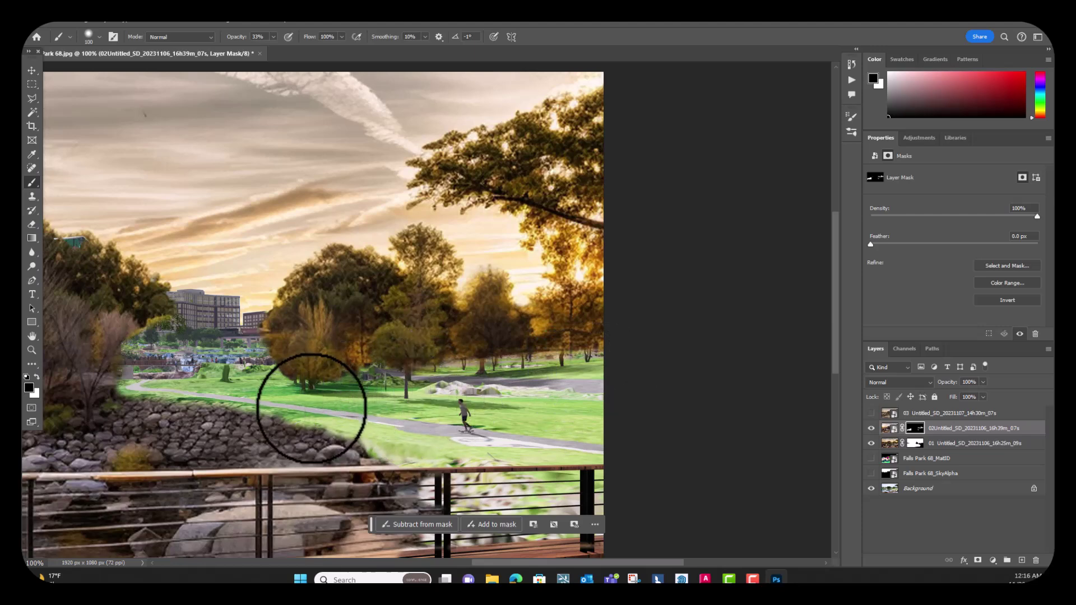
{"action": "scroll", "coordinate": [353, 459], "scroll_direction": "down", "scroll_amount": 2}
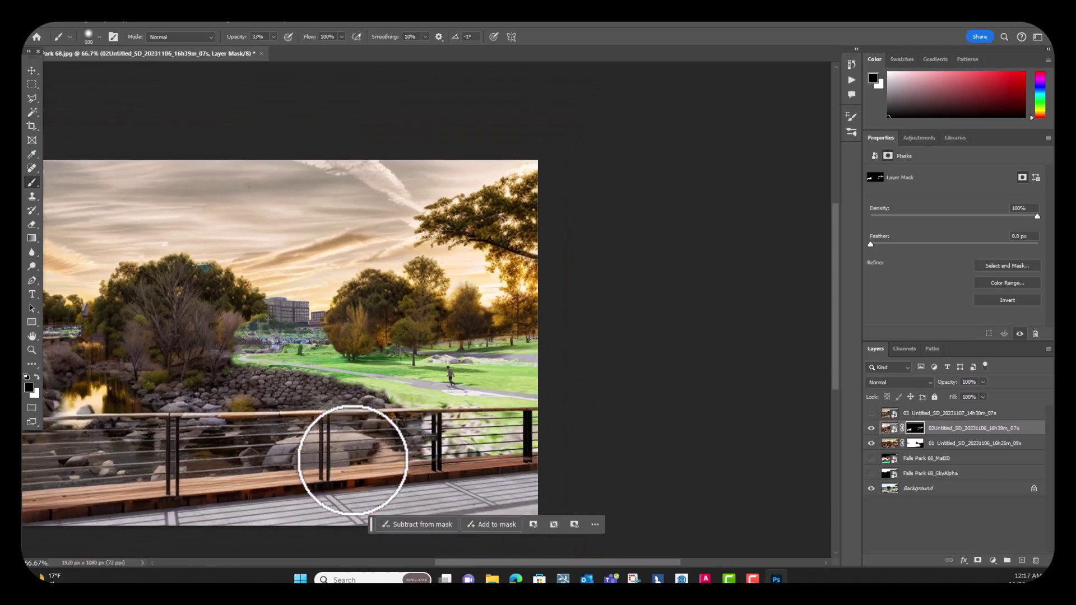
{"action": "left_click_drag", "start_coordinate": [238, 364], "coordinate": [375, 363]}
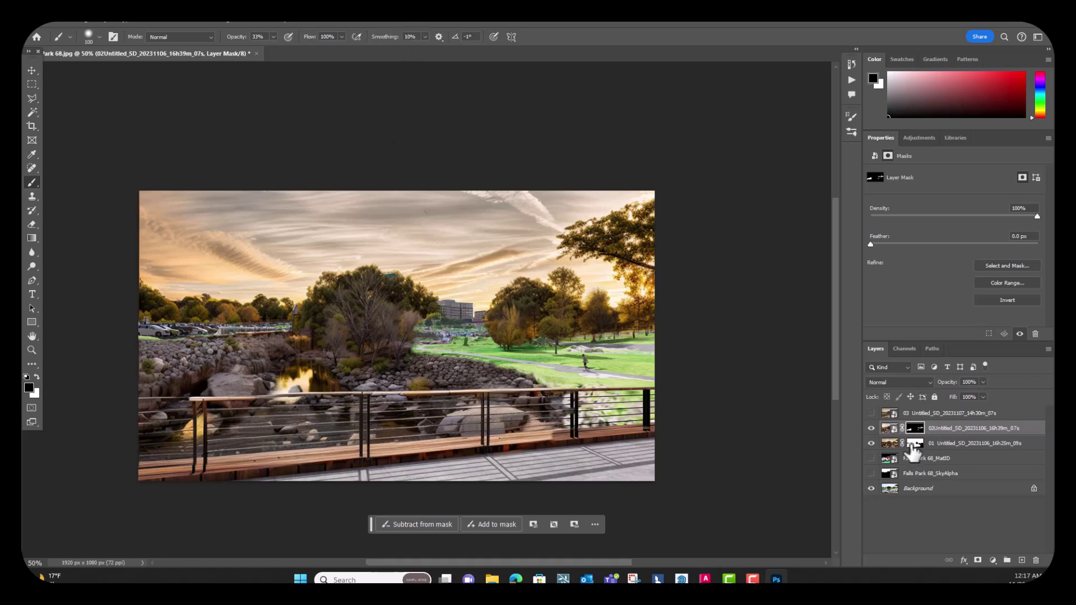
Hide layer 02, preview MatID and SkyAlpha, and leave Falls Park 68_MatID visible and active at 66.7%.
{"action": "left_click", "coordinate": [871, 429]}
{"action": "left_click", "coordinate": [872, 458]}
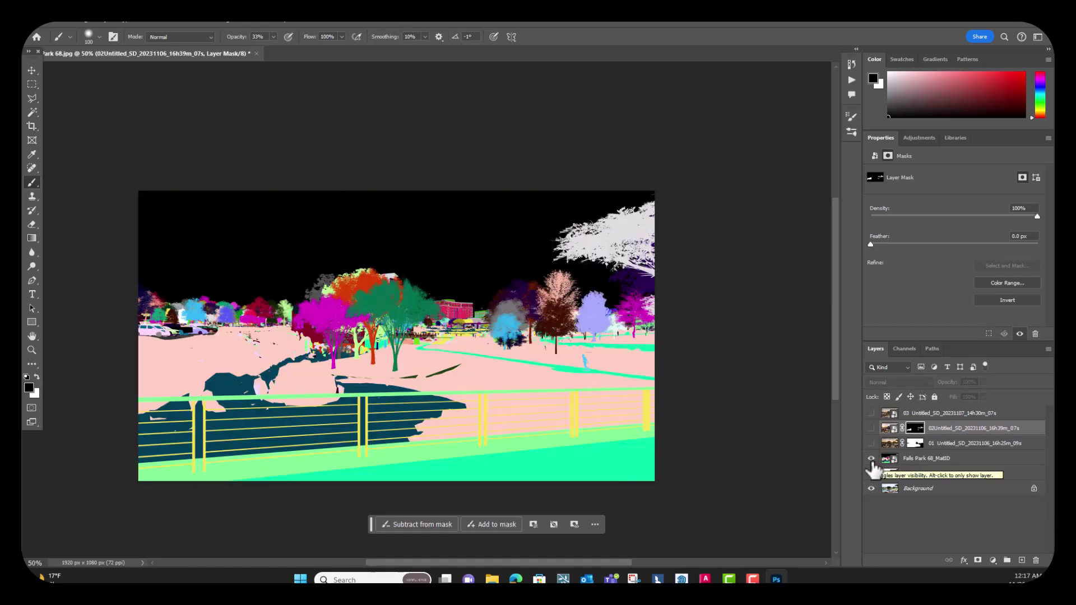
{"action": "left_click", "coordinate": [871, 459]}
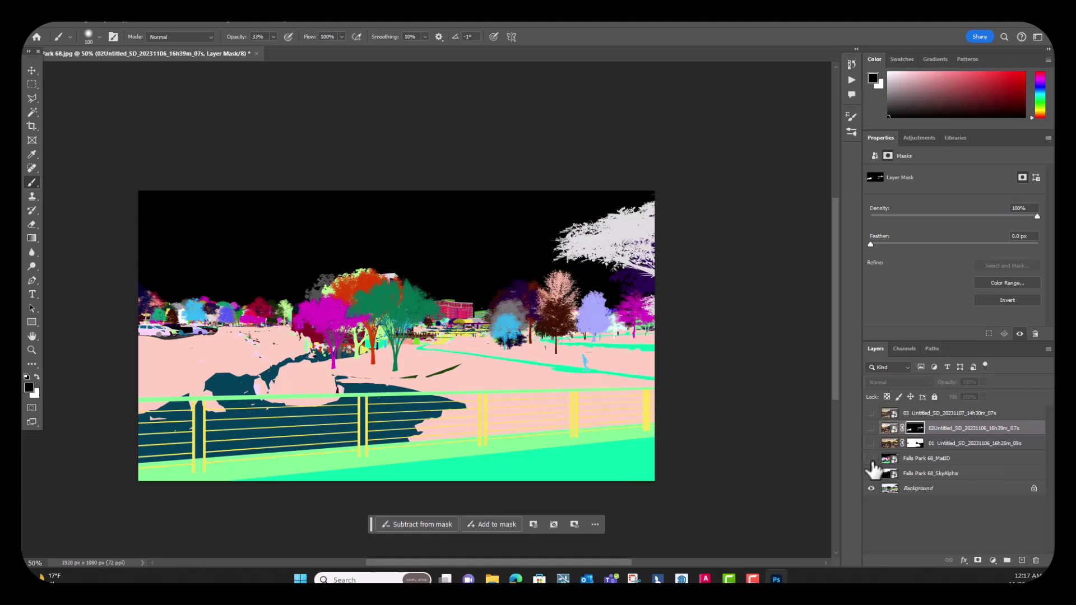
{"action": "left_click", "coordinate": [871, 474]}
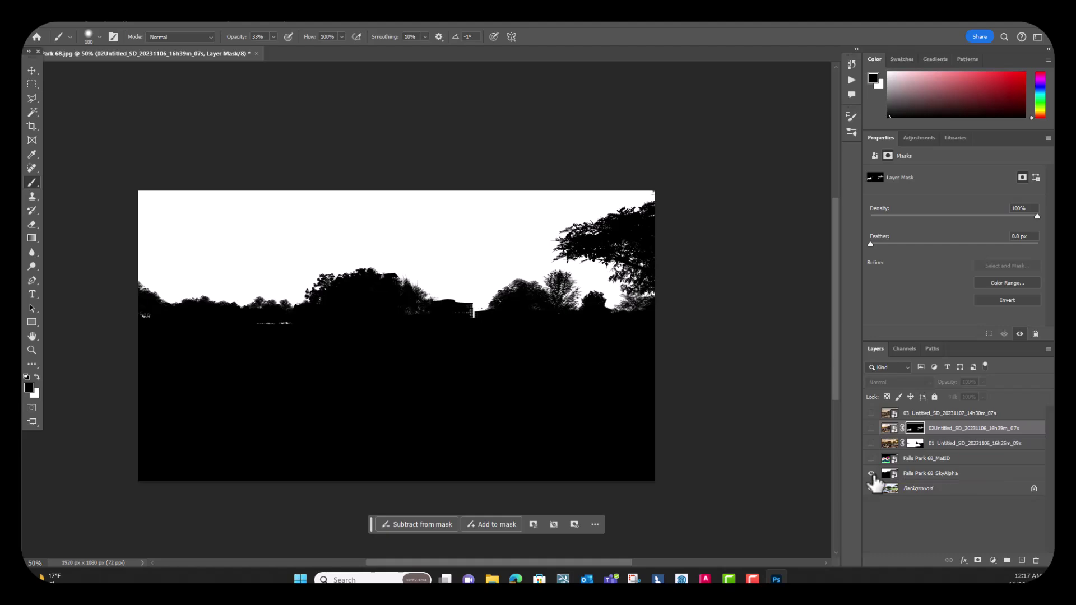
{"action": "left_click", "coordinate": [872, 474]}
{"action": "left_click", "coordinate": [871, 458]}
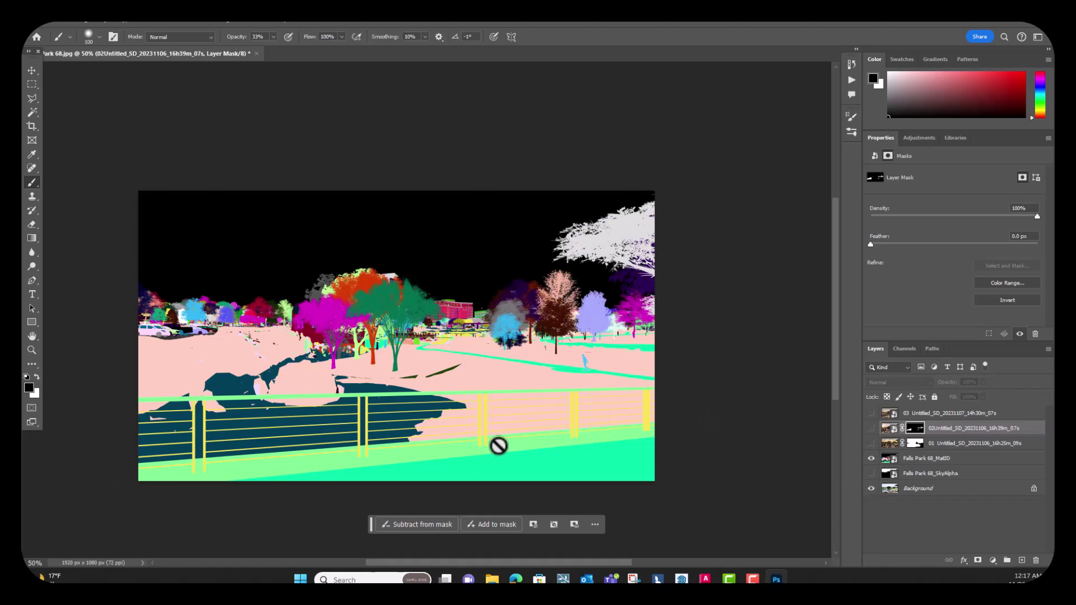
{"action": "key", "text": "ctrl+plus"}
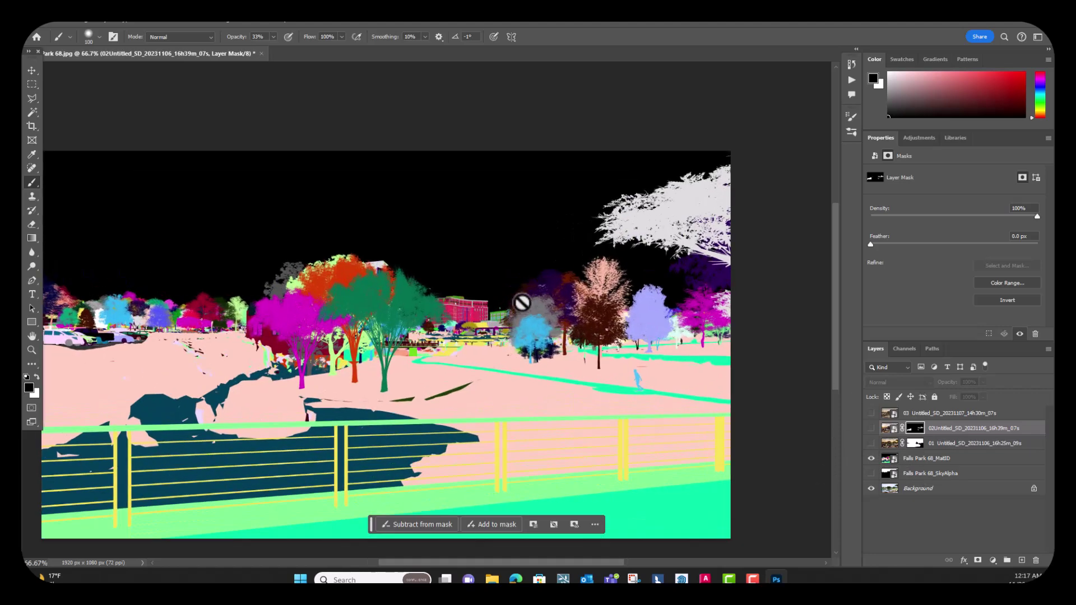
{"action": "left_click_drag", "start_coordinate": [520, 370], "coordinate": [506, 292]}
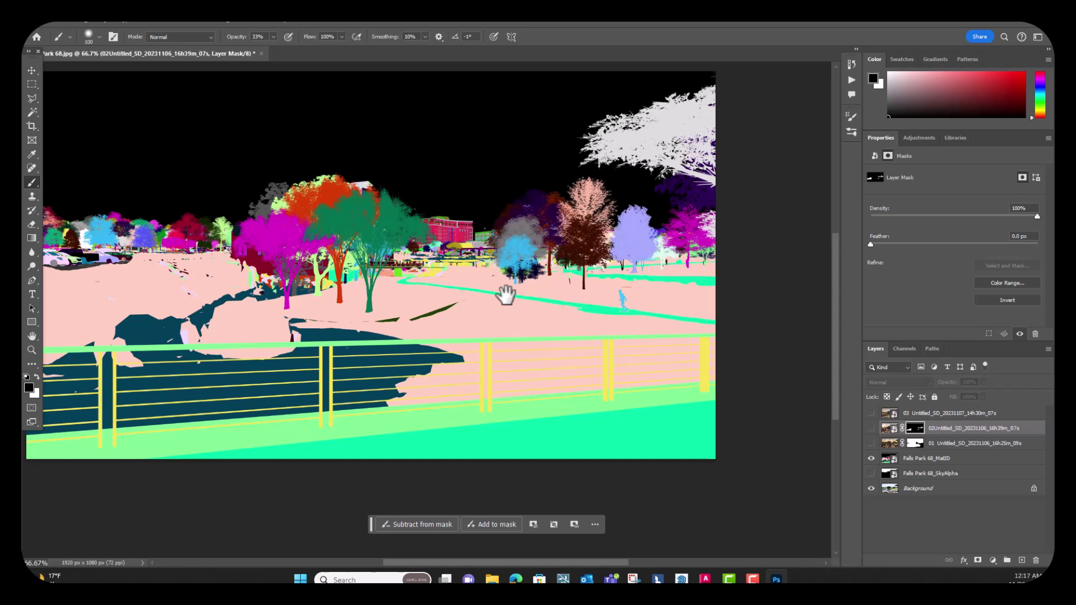
{"action": "left_click", "coordinate": [888, 459]}
Try Select > Color Range on the green ground, cancel it, and edit the tolerance value.
{"action": "left_click", "coordinate": [160, 22]}
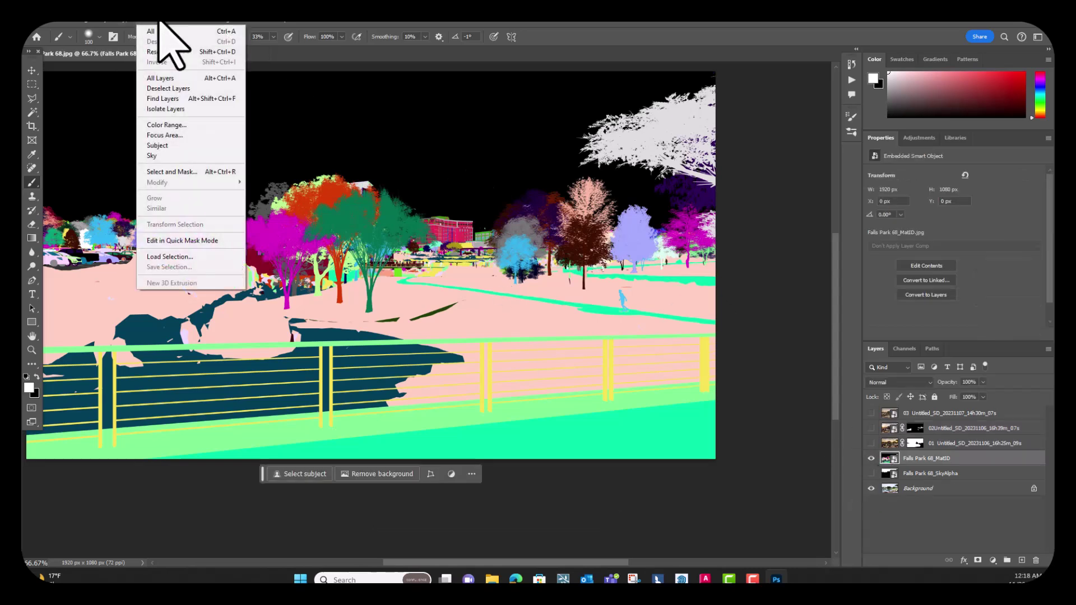
{"action": "left_click", "coordinate": [168, 125]}
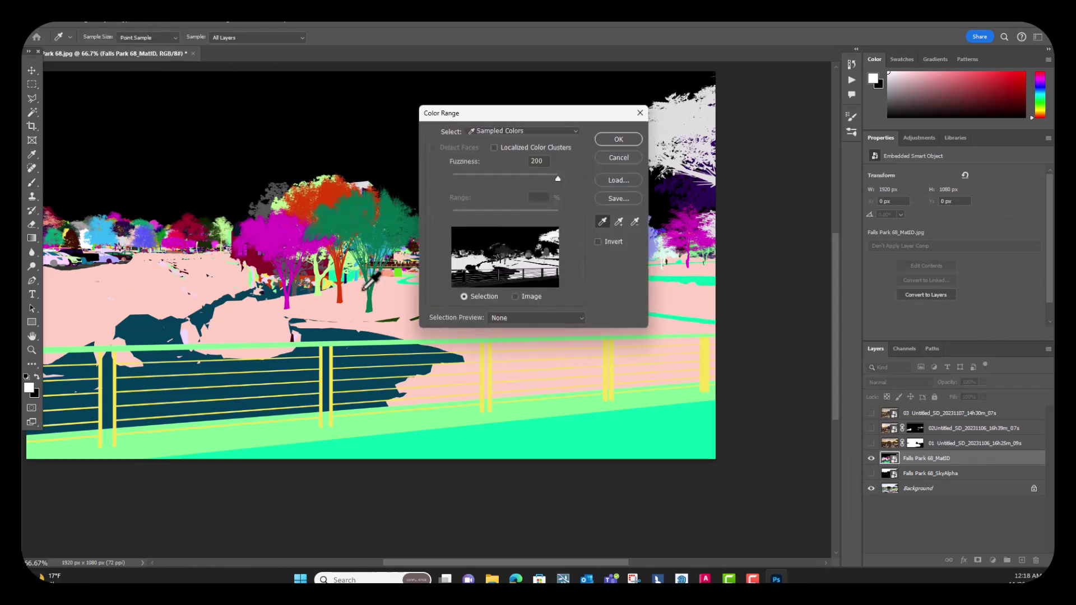
{"action": "left_click", "coordinate": [364, 424]}
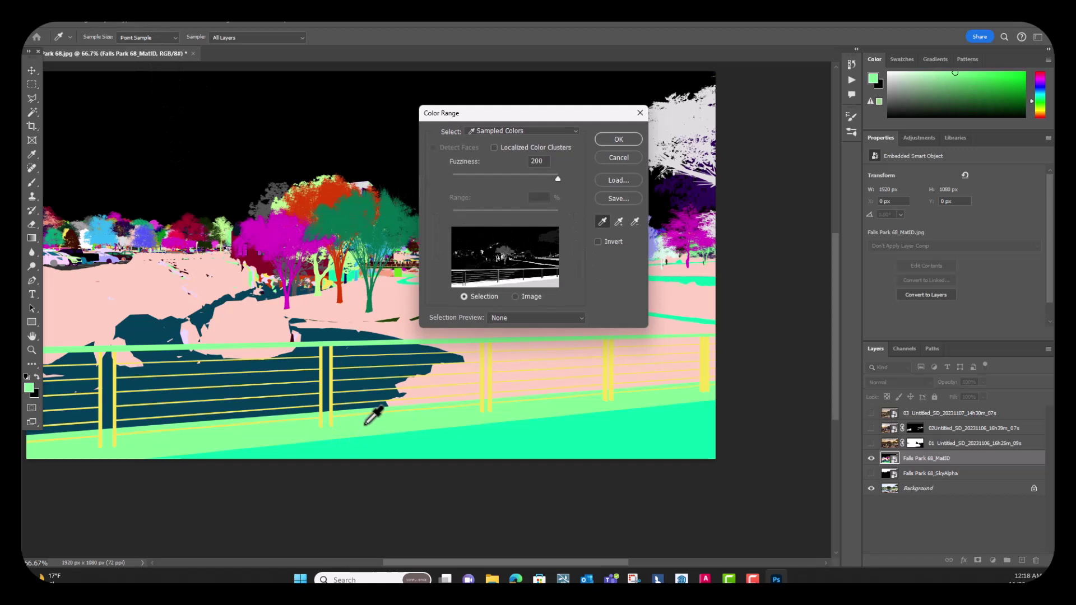
{"action": "left_click", "coordinate": [620, 158]}
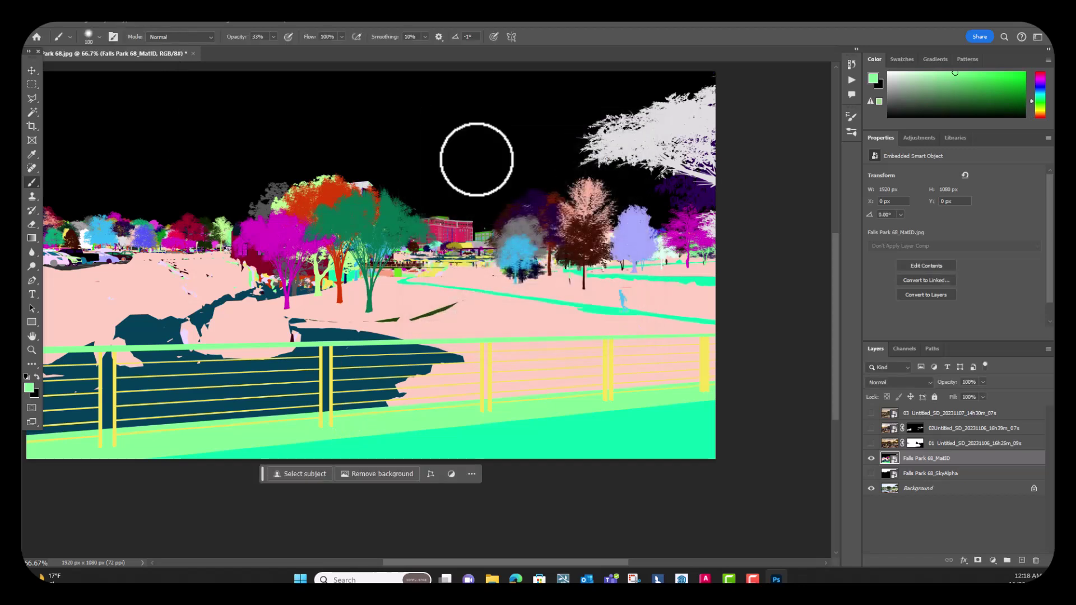
{"action": "left_click", "coordinate": [292, 37]}
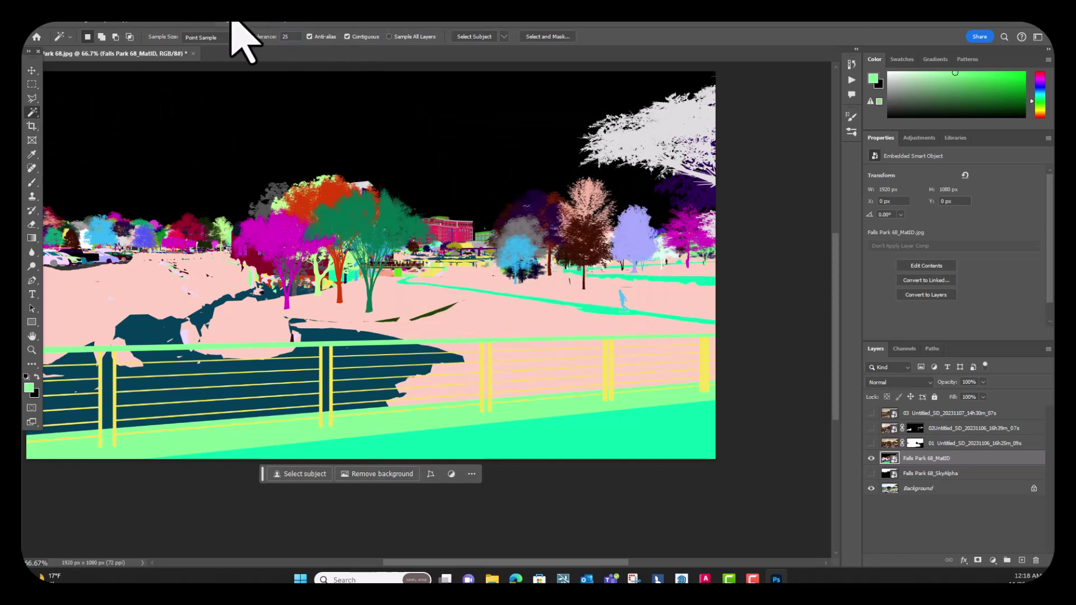
Color Range the teal, fence and pale colours at Fuzziness 99 with Localized Color Clusters.
{"action": "left_click", "coordinate": [141, 20]}
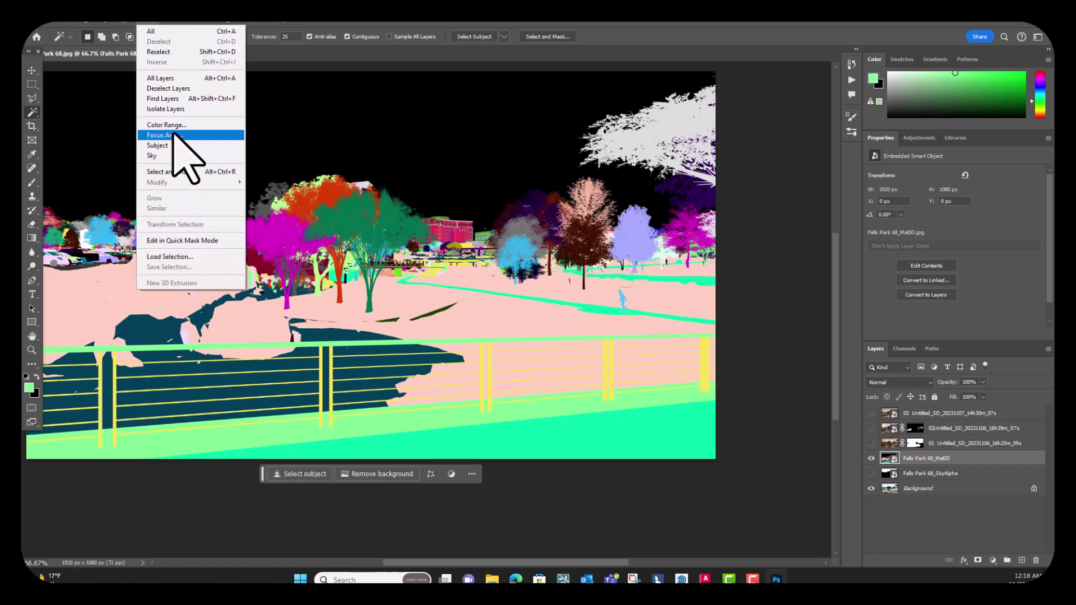
{"action": "left_click", "coordinate": [176, 127]}
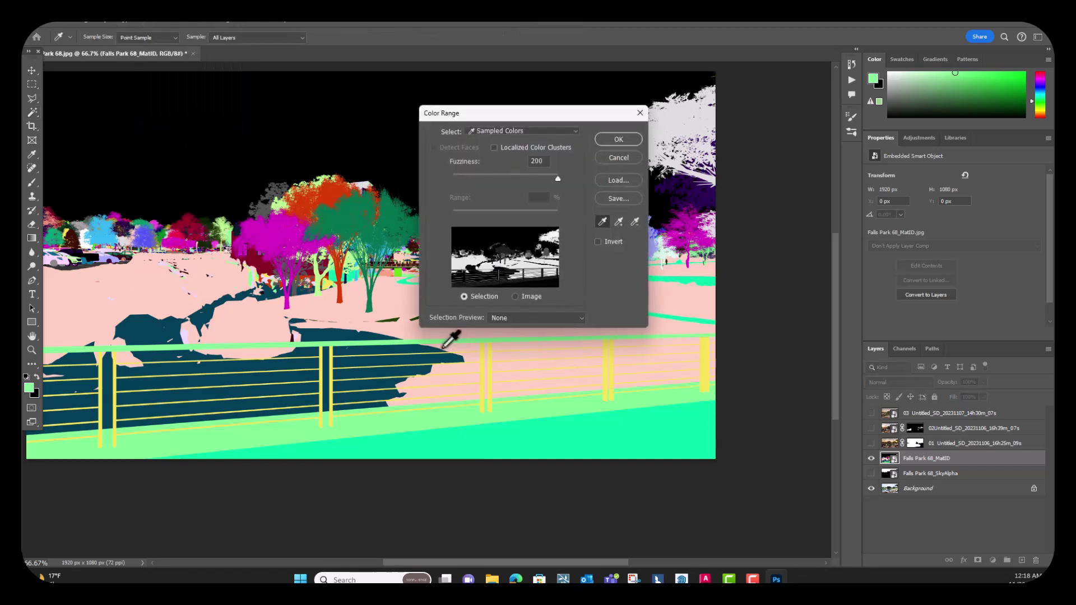
{"action": "left_click", "coordinate": [517, 436]}
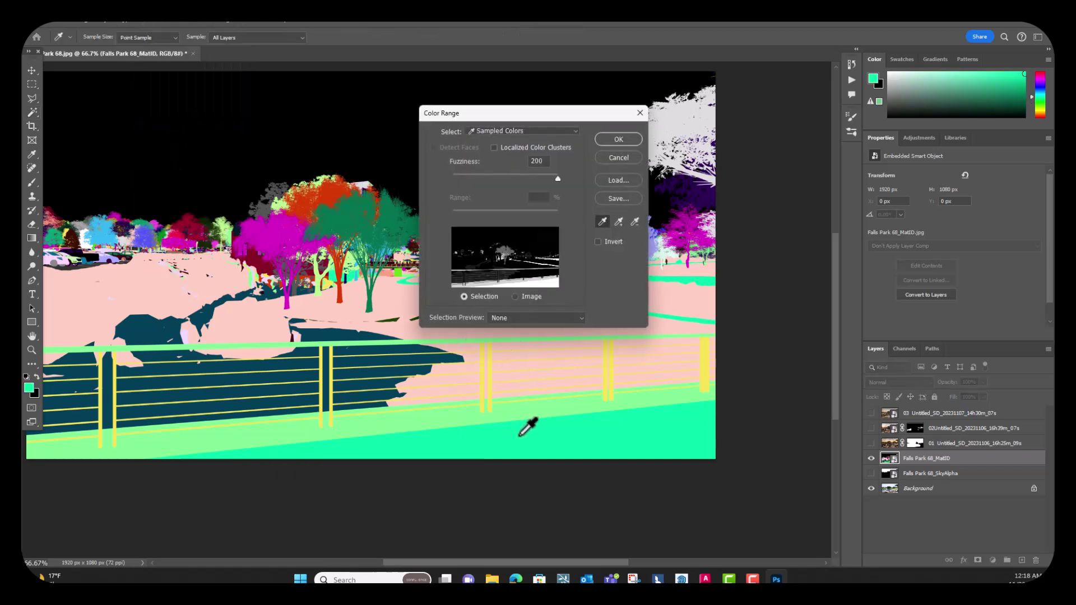
{"action": "left_click", "coordinate": [523, 413], "text": "shift"}
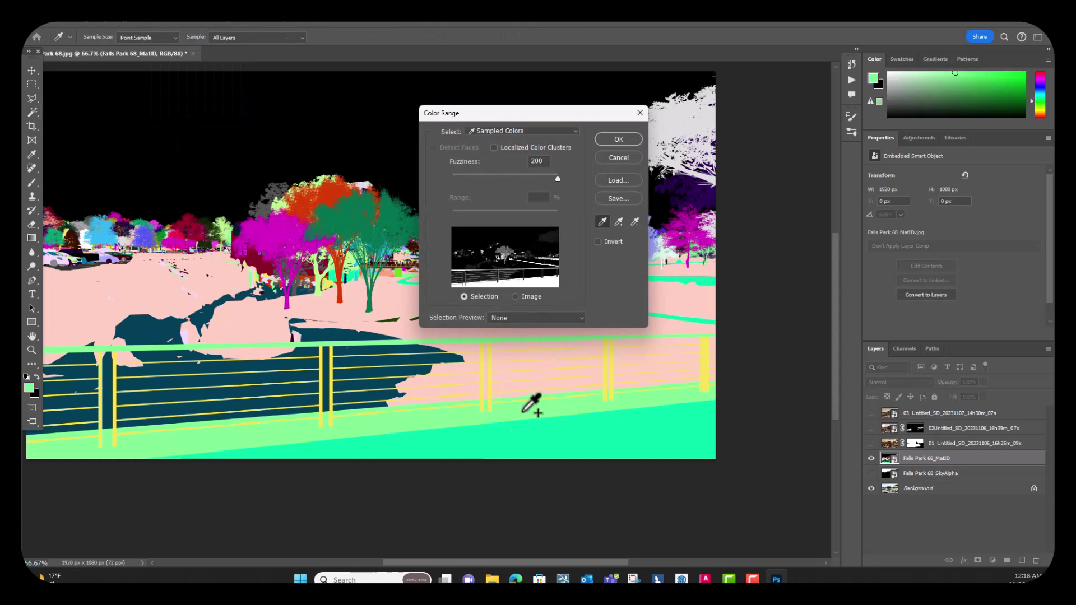
{"action": "left_click", "coordinate": [498, 394], "text": "shift"}
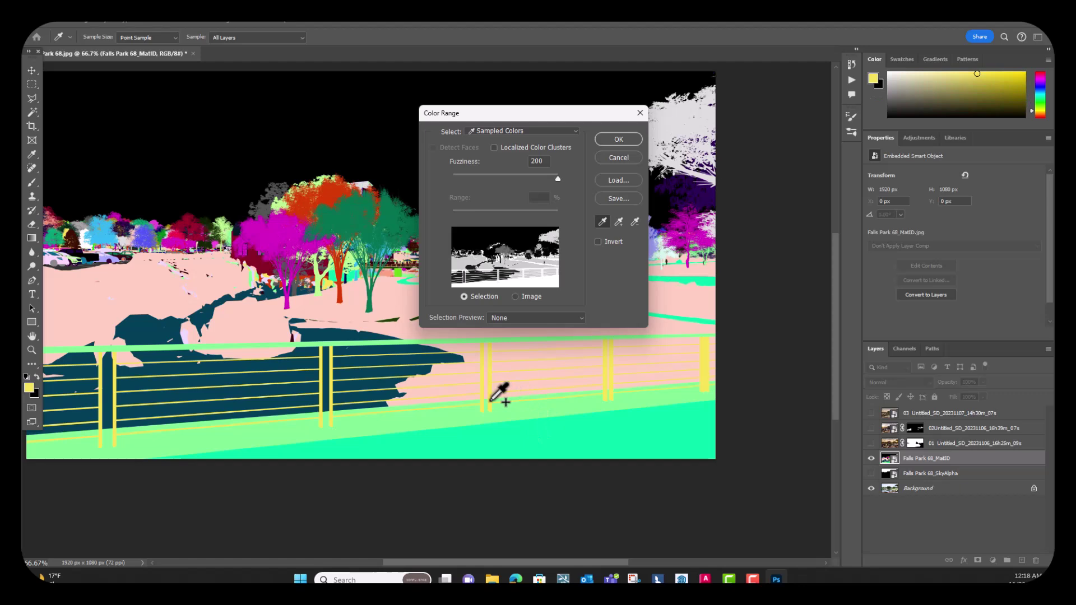
{"action": "left_click_drag", "start_coordinate": [557, 180], "coordinate": [504, 180]}
{"action": "left_click", "coordinate": [495, 148]}
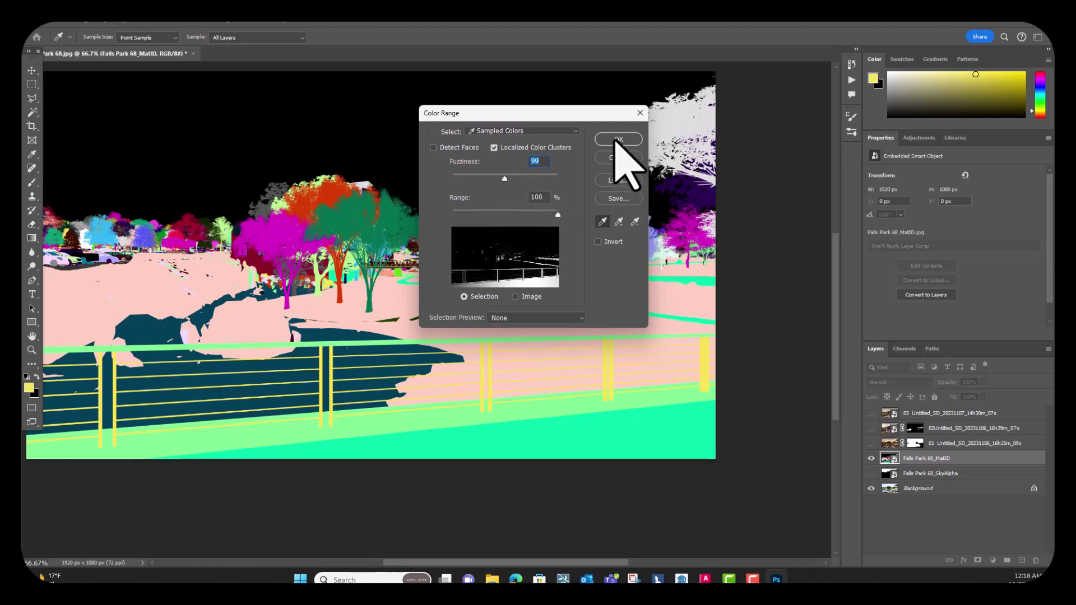
{"action": "key", "text": "Return"}
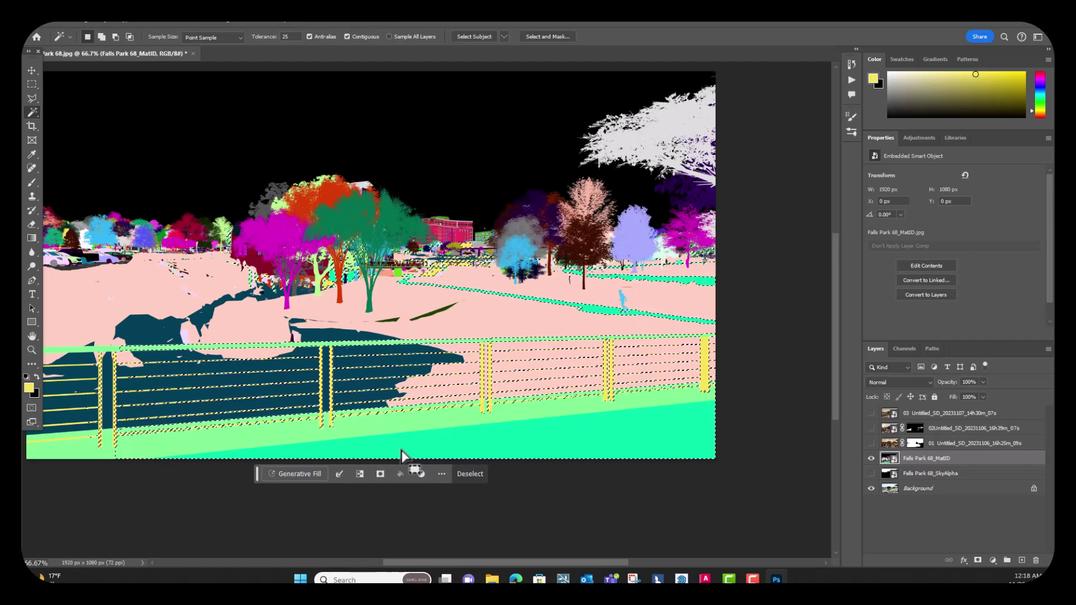
Zoom in and add the left yellow rails to the selection with the Magic Wand at tolerance 40.
{"action": "key", "text": "ctrl+1"}
{"action": "key", "text": "ctrl+plus"}
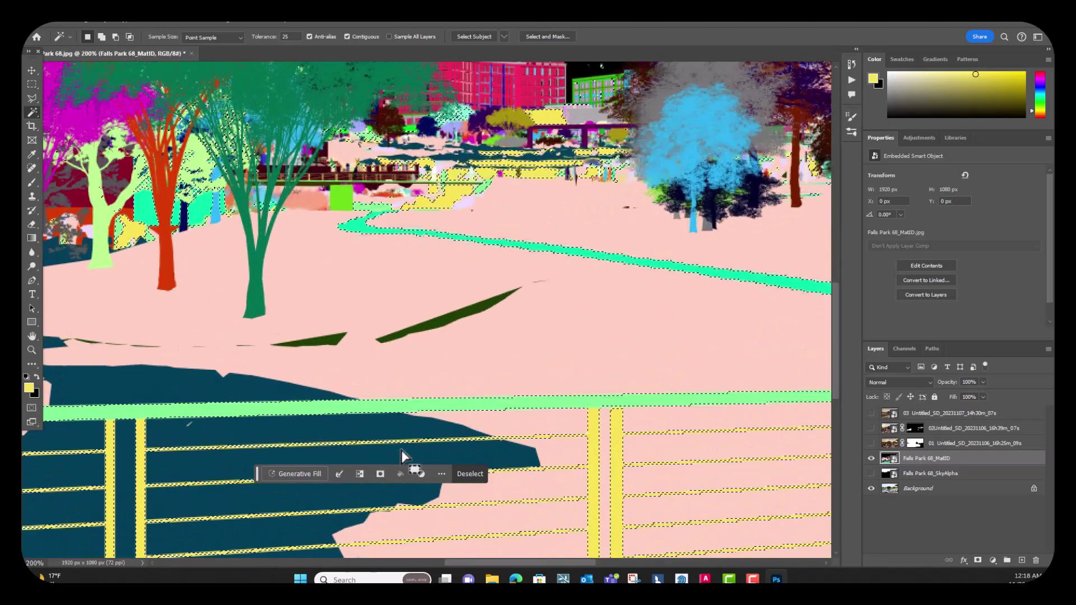
{"action": "left_click_drag", "start_coordinate": [192, 413], "coordinate": [470, 343]}
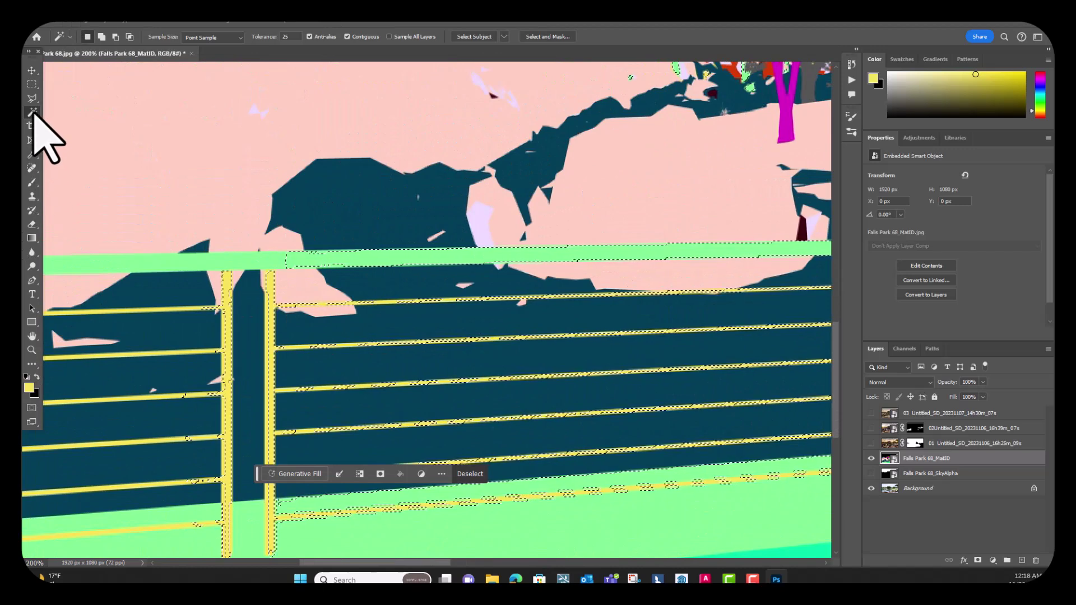
{"action": "key", "text": "shift"}
{"action": "left_click", "coordinate": [224, 406]}
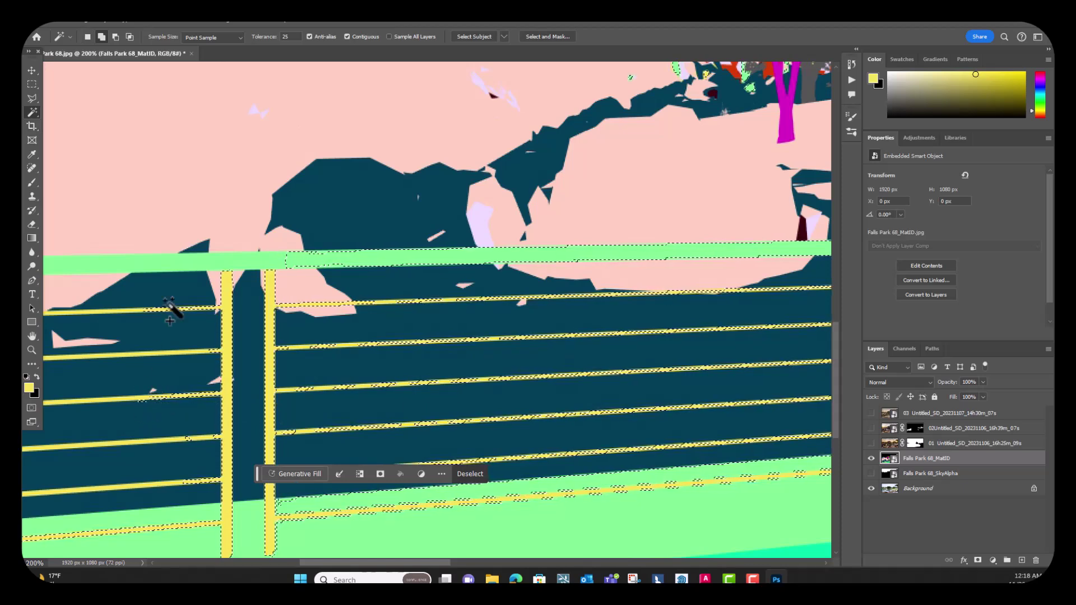
{"action": "double_click", "coordinate": [287, 36]}
{"action": "type", "text": "40"}
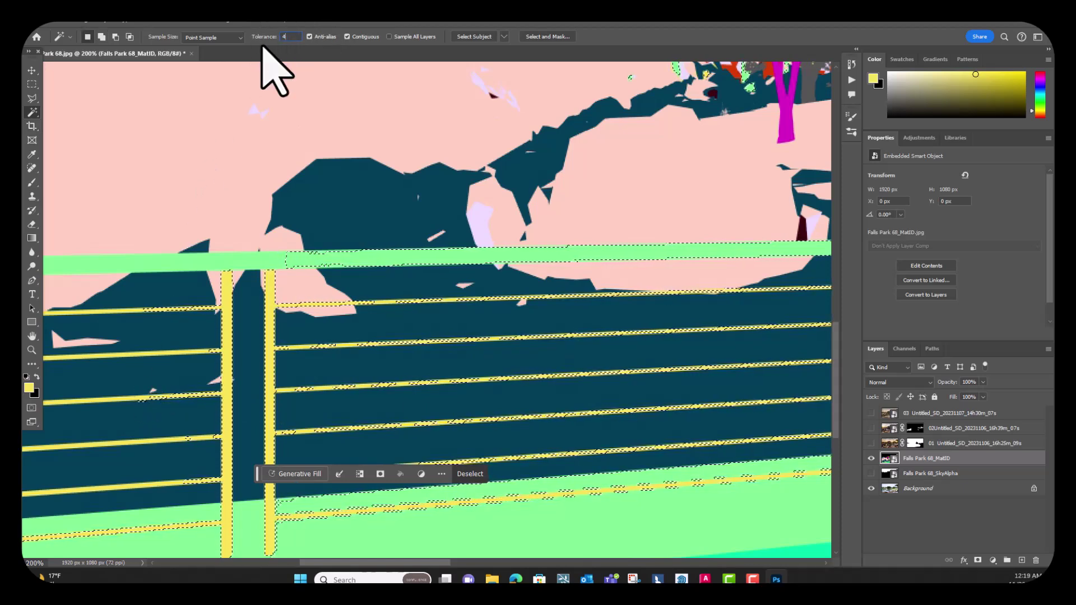
{"action": "left_click", "coordinate": [166, 368]}
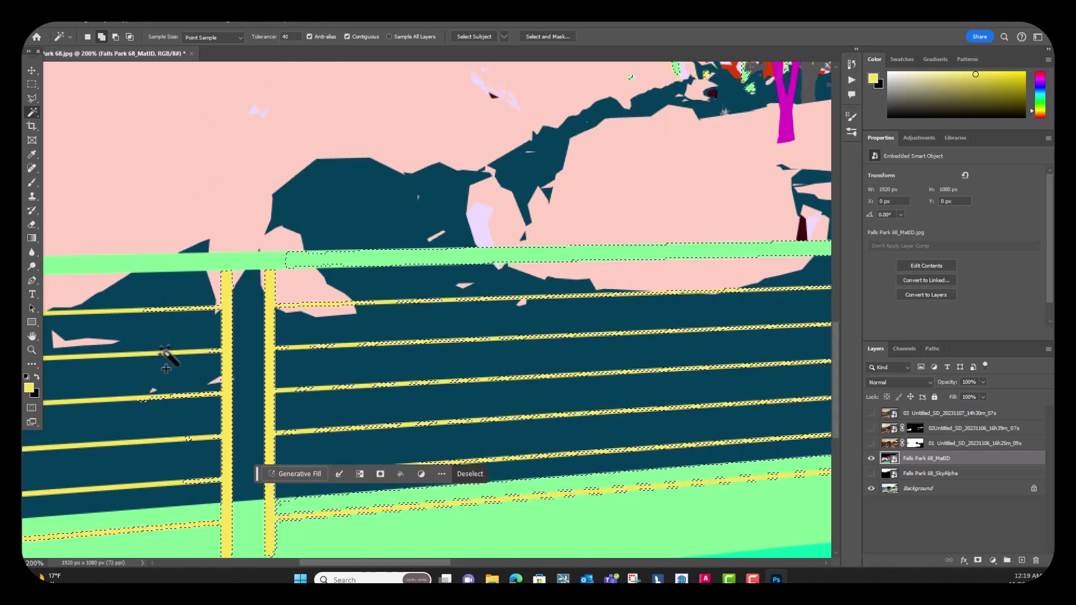
At tolerance 60, add the lower-left green ground to the selection, then hide the Falls Park 68_MatID layer.
{"action": "left_click", "coordinate": [285, 36]}
{"action": "type", "text": "60"}
{"action": "key", "text": "Return"}
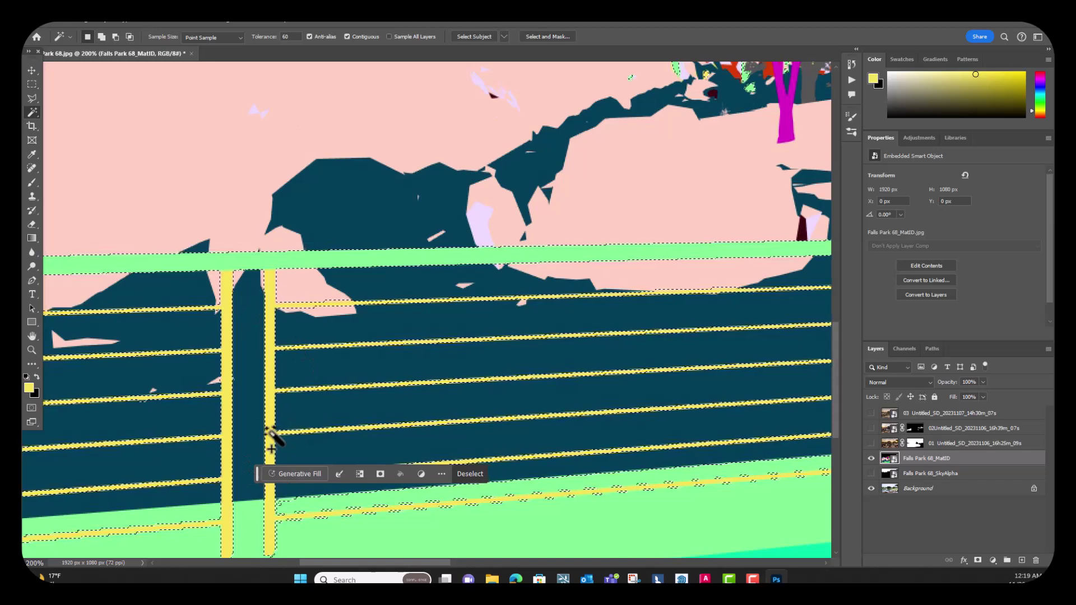
{"action": "key", "text": "ctrl+minus"}
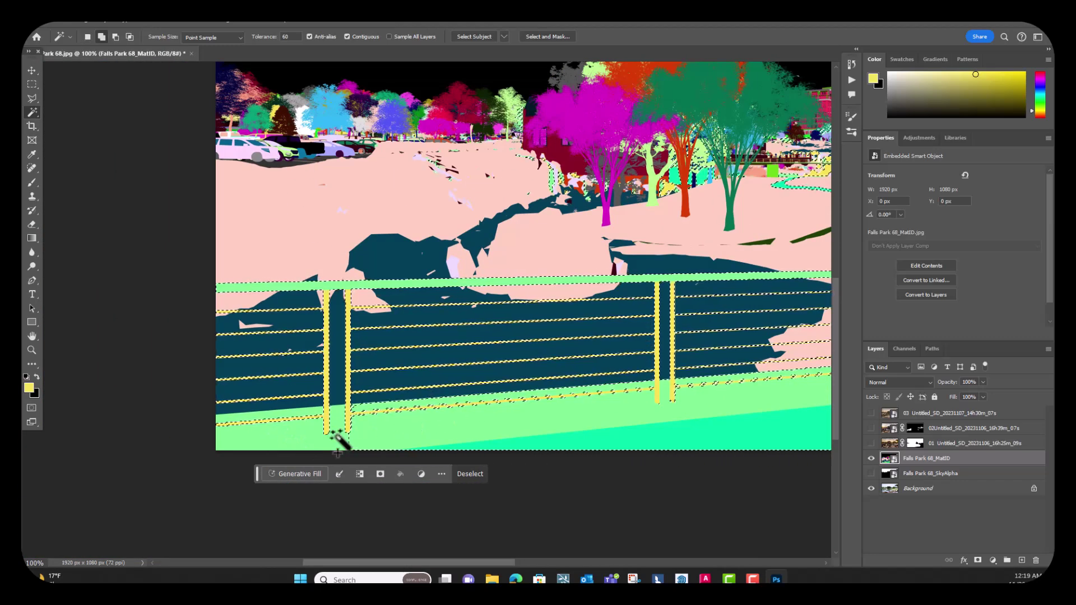
{"action": "left_click", "coordinate": [299, 415], "text": "shift"}
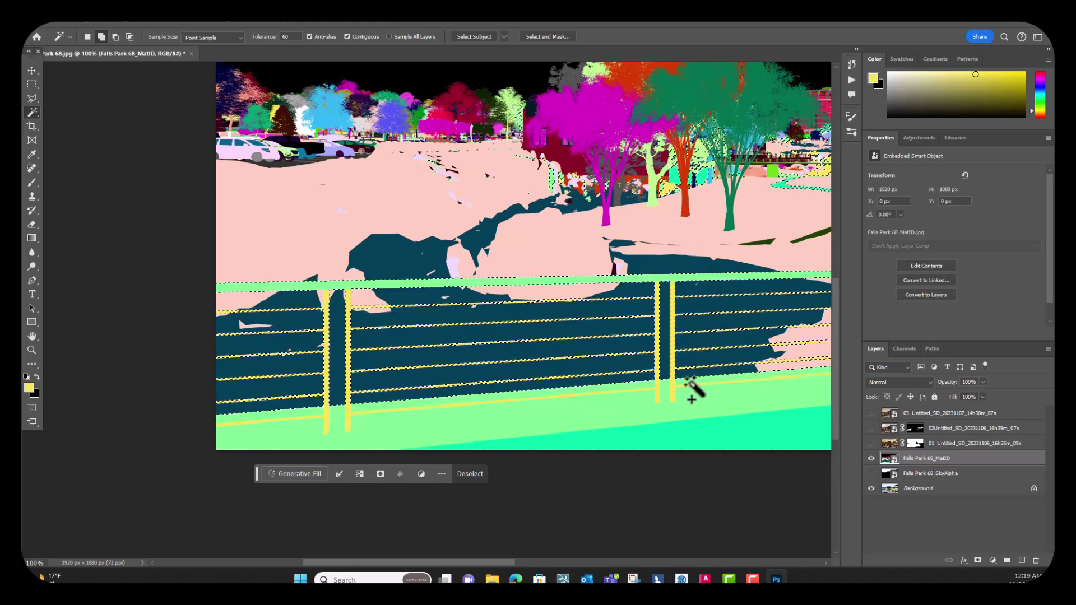
{"action": "left_click_drag", "start_coordinate": [690, 404], "coordinate": [192, 450]}
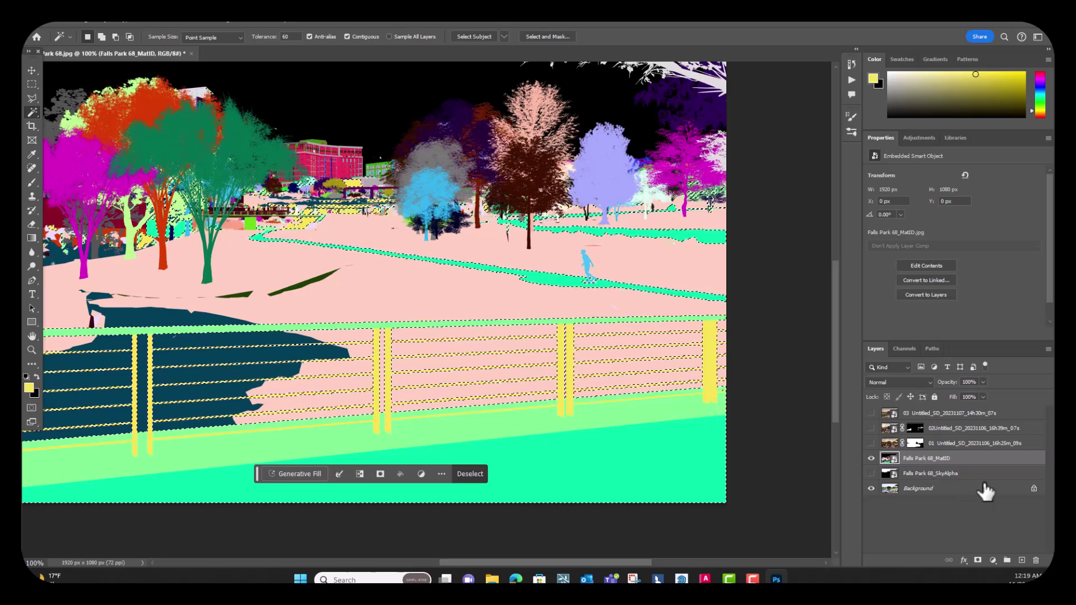
{"action": "key", "text": "ctrl+minus"}
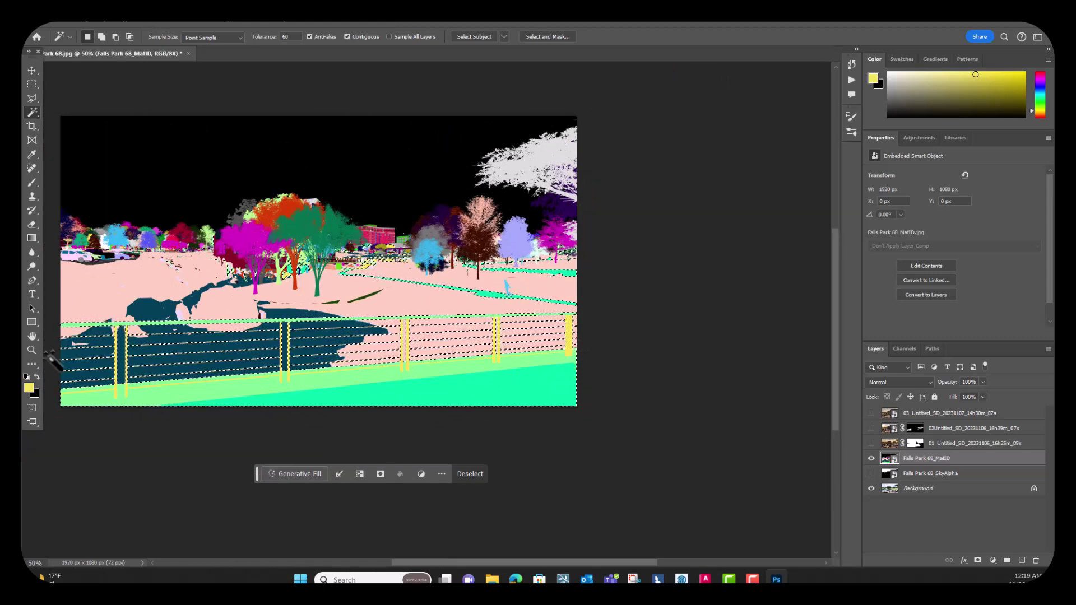
{"action": "left_click", "coordinate": [871, 458]}
Show layer 01, target its mask, and set the Brush to 100% opacity.
{"action": "left_click", "coordinate": [871, 444]}
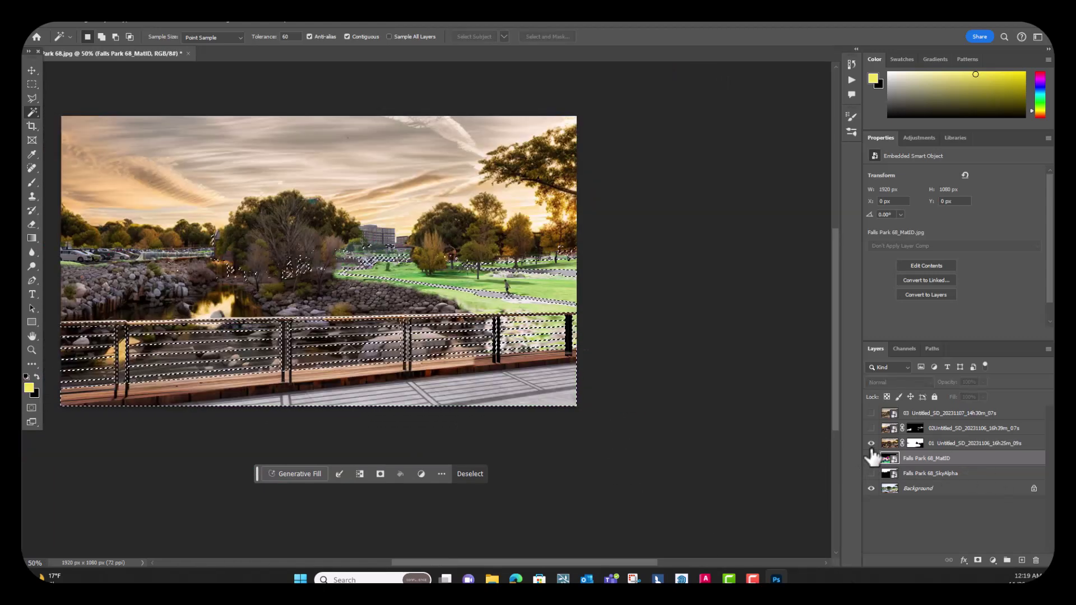
{"action": "left_click", "coordinate": [915, 444]}
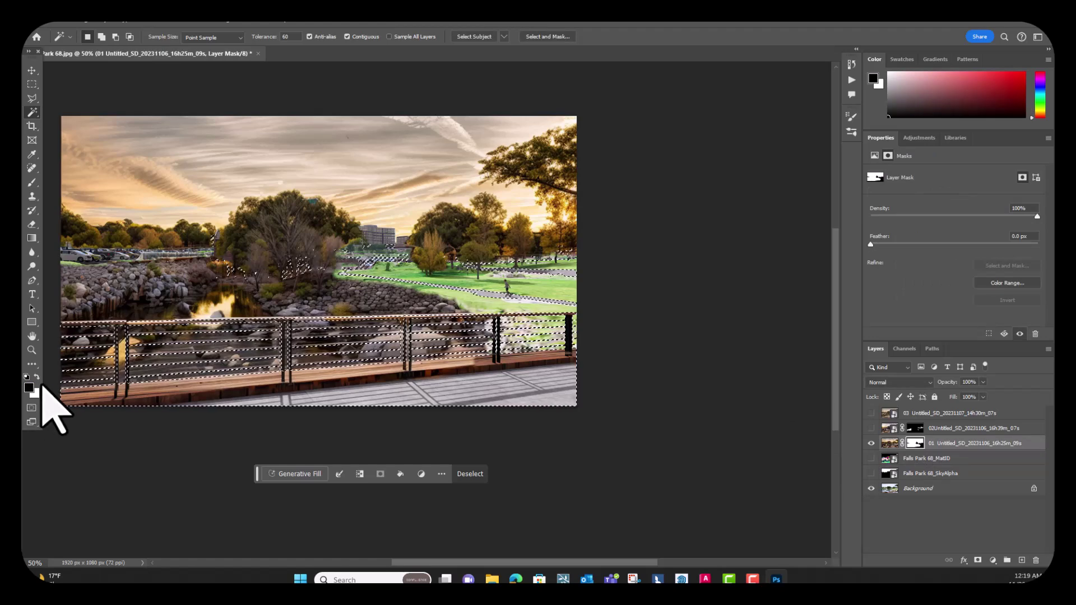
{"action": "left_click", "coordinate": [32, 182]}
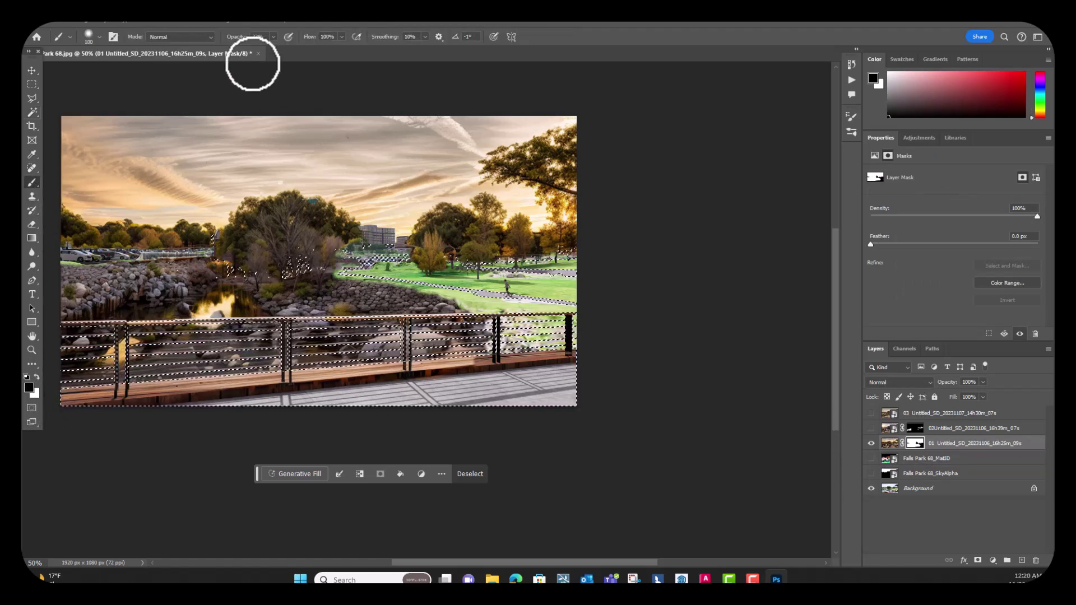
{"action": "left_click_drag", "start_coordinate": [273, 37], "coordinate": [510, 67]}
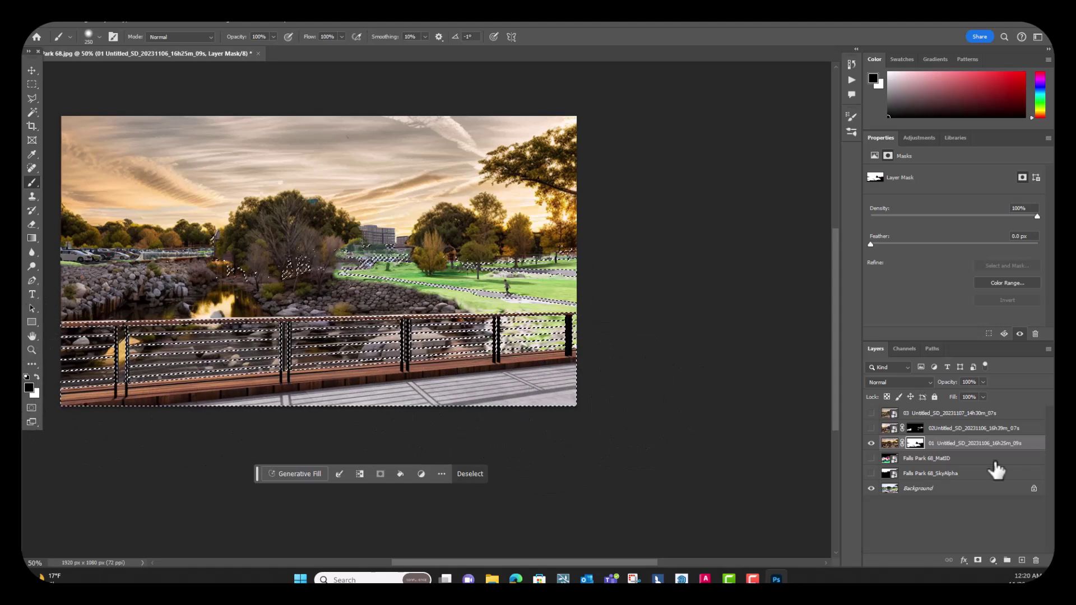
Target layer 02's mask, turn layer 01 back on, and deselect the railing selection.
{"action": "left_click", "coordinate": [871, 444]}
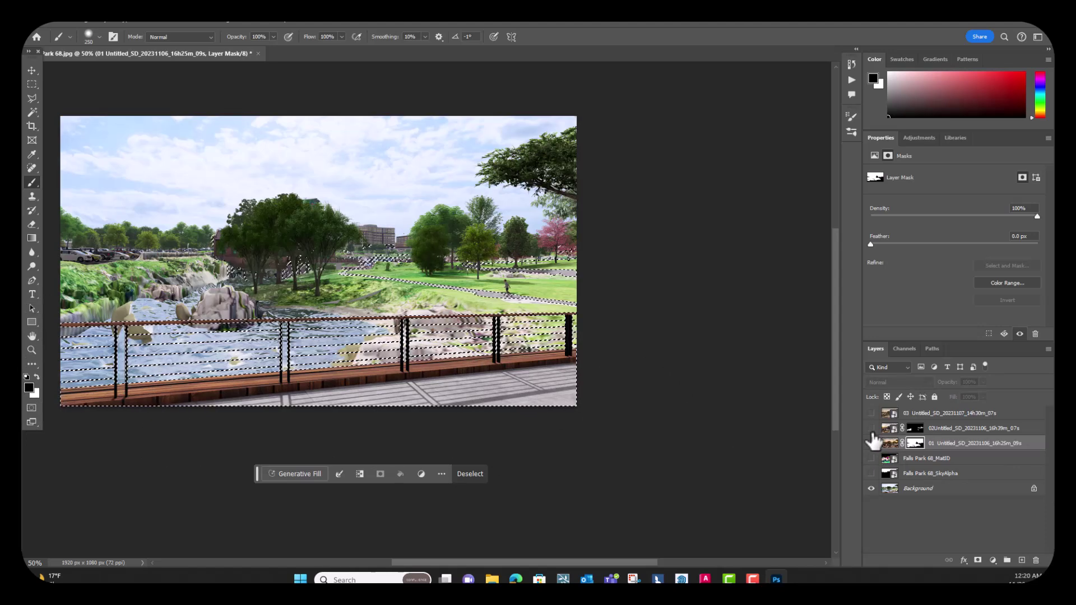
{"action": "left_click", "coordinate": [914, 429]}
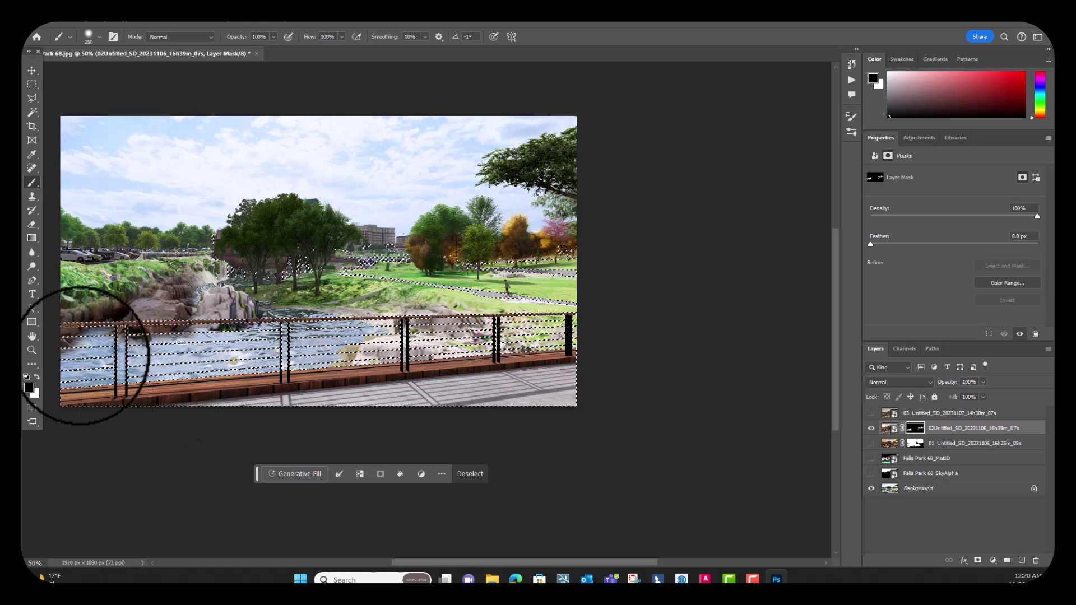
{"action": "left_click", "coordinate": [871, 443]}
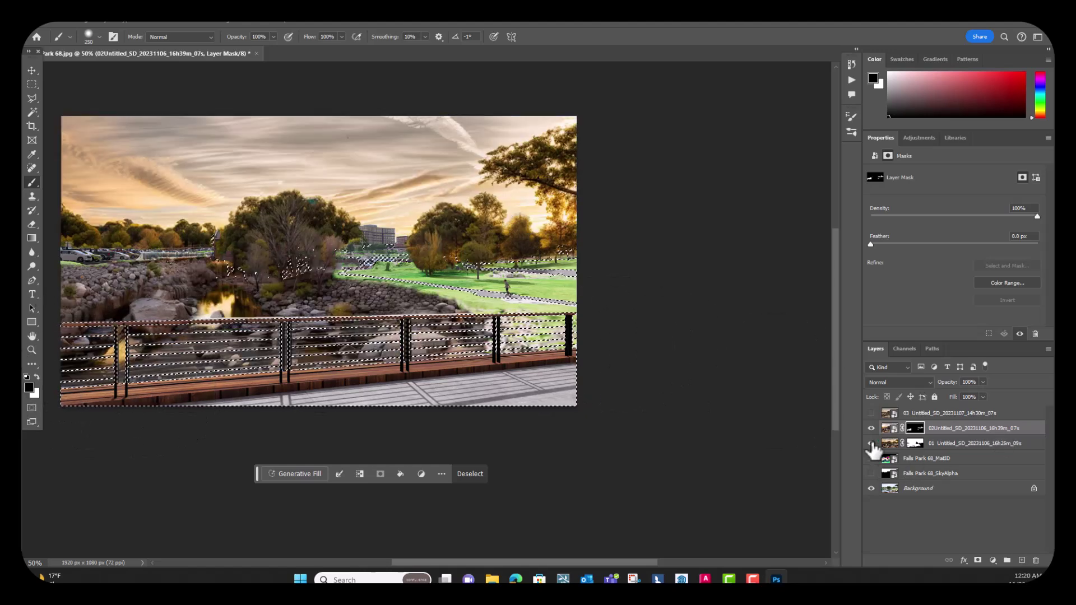
{"action": "key", "text": "ctrl+d"}
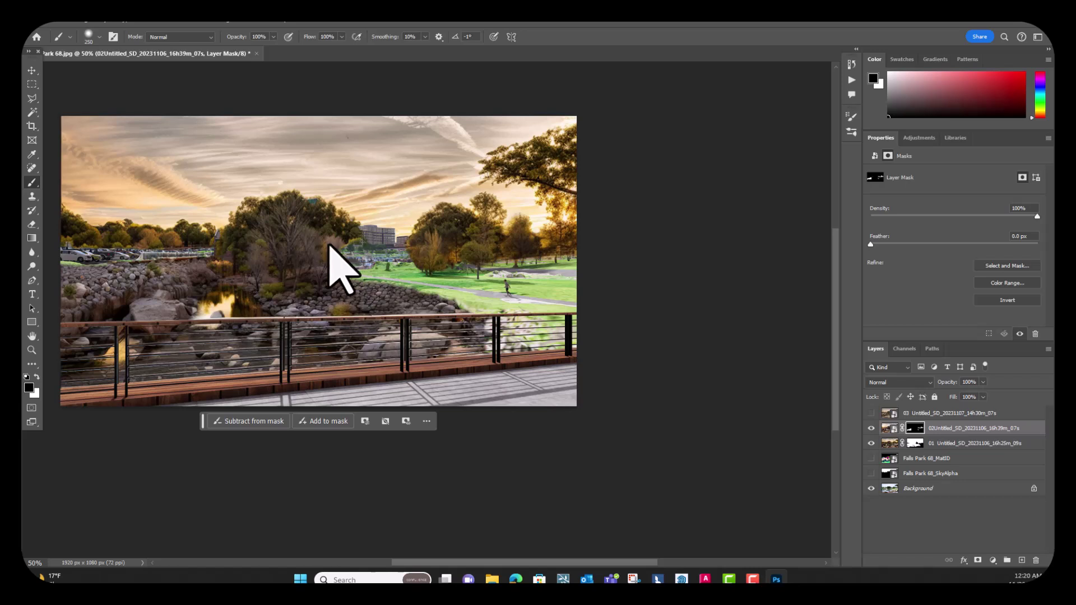
Turn on the third AI park layer 03 and add a white layer mask to it.
{"action": "left_click", "coordinate": [871, 413]}
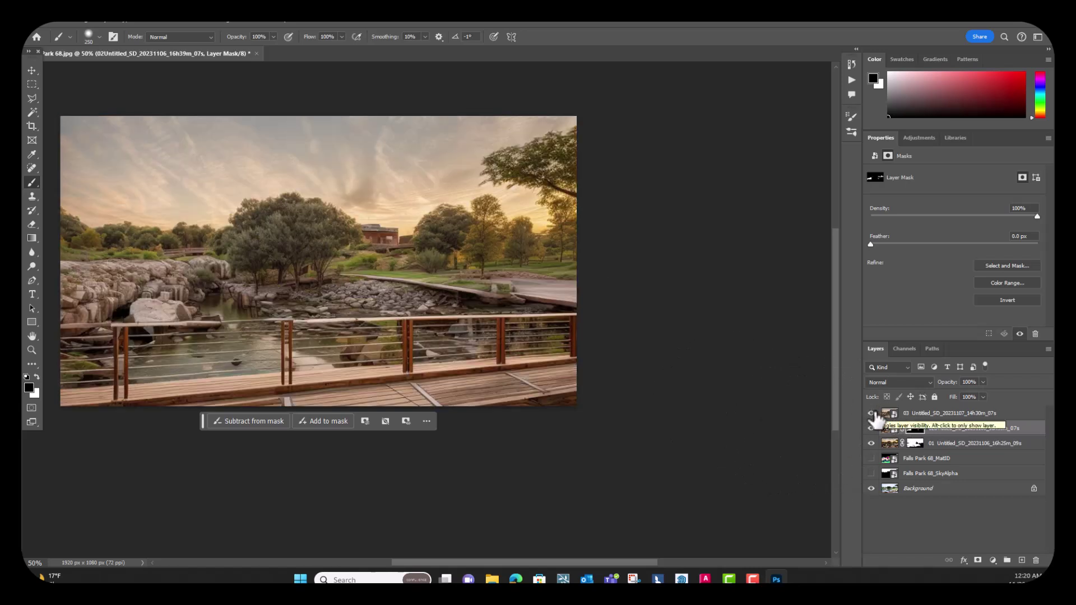
{"action": "key", "text": "ctrl+plus"}
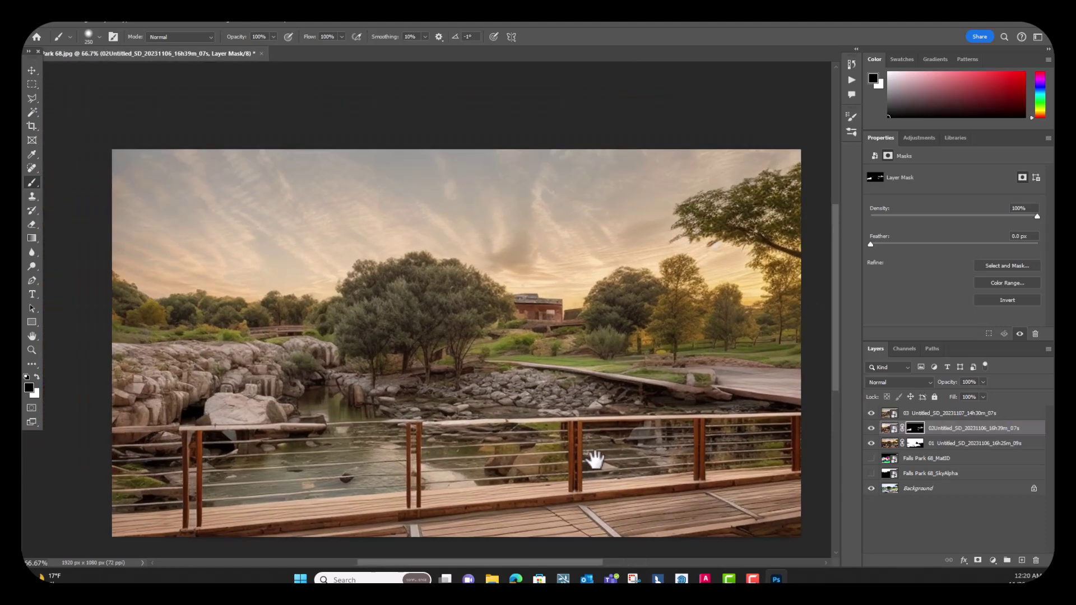
{"action": "left_click_drag", "start_coordinate": [595, 459], "coordinate": [527, 446]}
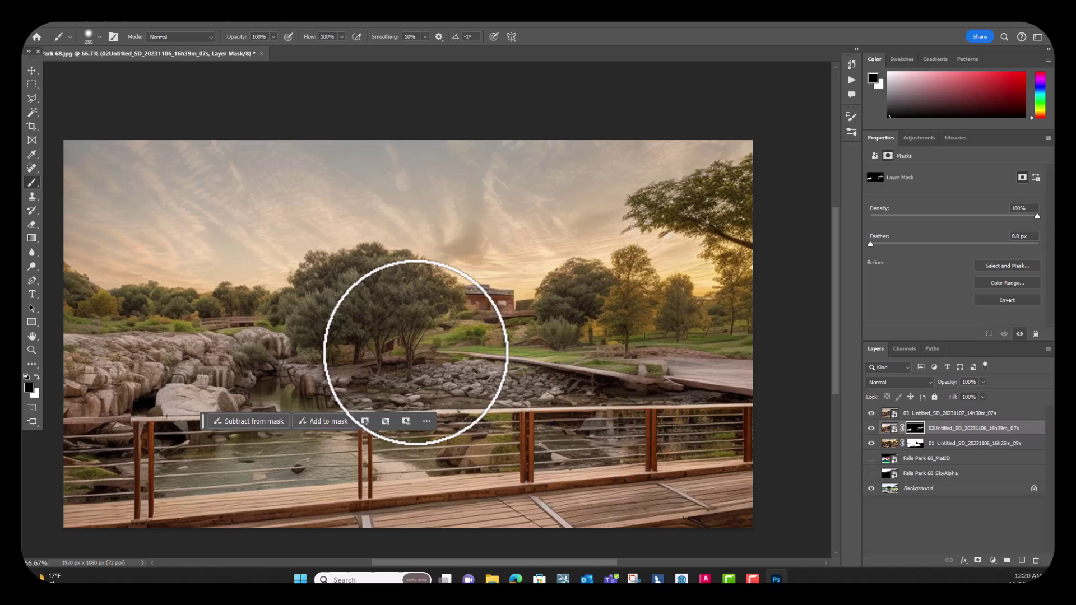
{"action": "left_click", "coordinate": [947, 413]}
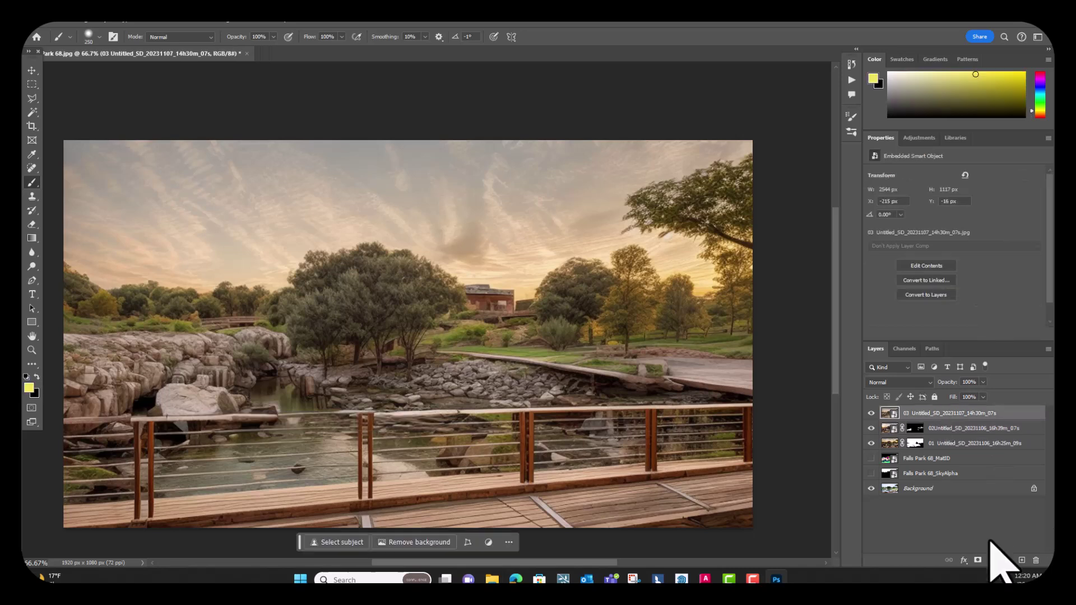
{"action": "left_click", "coordinate": [978, 560]}
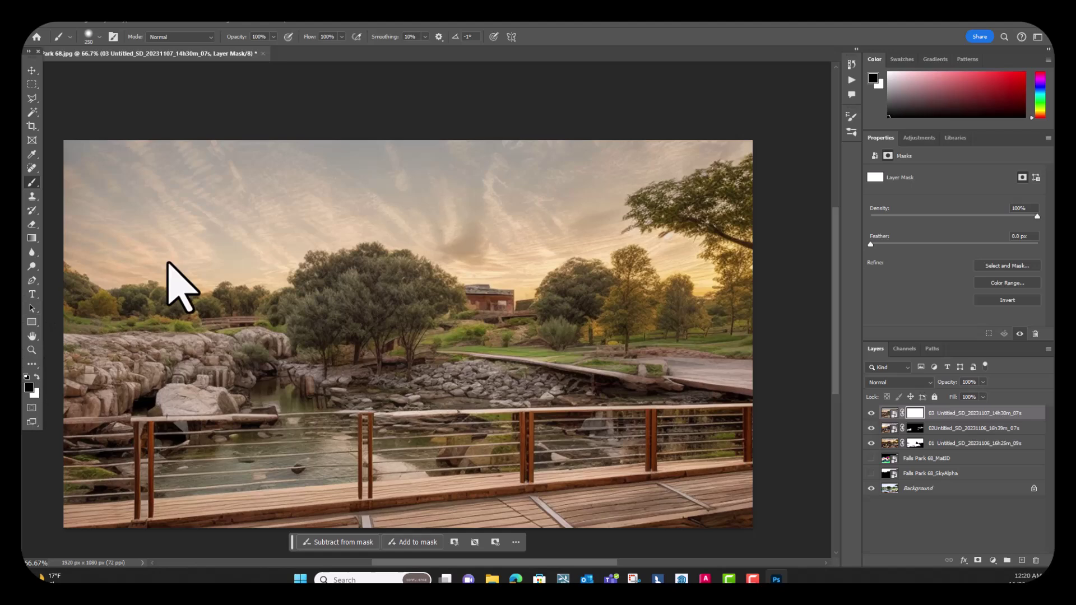
Paint black on layer 03's mask over the sky, left rocks and building, refining edges at 60 px.
{"action": "mouse_move", "coordinate": [118, 180]}
{"action": "left_mouse_down"}
{"action": "mouse_move", "coordinate": [769, 149]}
{"action": "mouse_move", "coordinate": [701, 212]}
{"action": "mouse_move", "coordinate": [802, 317]}
{"action": "mouse_move", "coordinate": [570, 304]}
{"action": "mouse_move", "coordinate": [427, 233]}
{"action": "mouse_move", "coordinate": [576, 348]}
{"action": "mouse_move", "coordinate": [511, 350]}
{"action": "mouse_move", "coordinate": [476, 372]}
{"action": "mouse_move", "coordinate": [487, 341]}
{"action": "mouse_move", "coordinate": [464, 360]}
{"action": "mouse_move", "coordinate": [464, 400]}
{"action": "mouse_move", "coordinate": [336, 469]}
{"action": "mouse_move", "coordinate": [852, 528]}
{"action": "mouse_move", "coordinate": [228, 432]}
{"action": "mouse_move", "coordinate": [284, 424]}
{"action": "mouse_move", "coordinate": [209, 348]}
{"action": "mouse_move", "coordinate": [220, 313]}
{"action": "mouse_move", "coordinate": [44, 351]}
{"action": "mouse_move", "coordinate": [187, 325]}
{"action": "mouse_move", "coordinate": [217, 264]}
{"action": "mouse_move", "coordinate": [67, 255]}
{"action": "mouse_move", "coordinate": [99, 174]}
{"action": "mouse_move", "coordinate": [444, 170]}
{"action": "mouse_move", "coordinate": [351, 185]}
{"action": "mouse_move", "coordinate": [471, 193]}
{"action": "mouse_move", "coordinate": [152, 224]}
{"action": "mouse_move", "coordinate": [111, 361]}
{"action": "mouse_move", "coordinate": [109, 504]}
{"action": "left_mouse_up"}
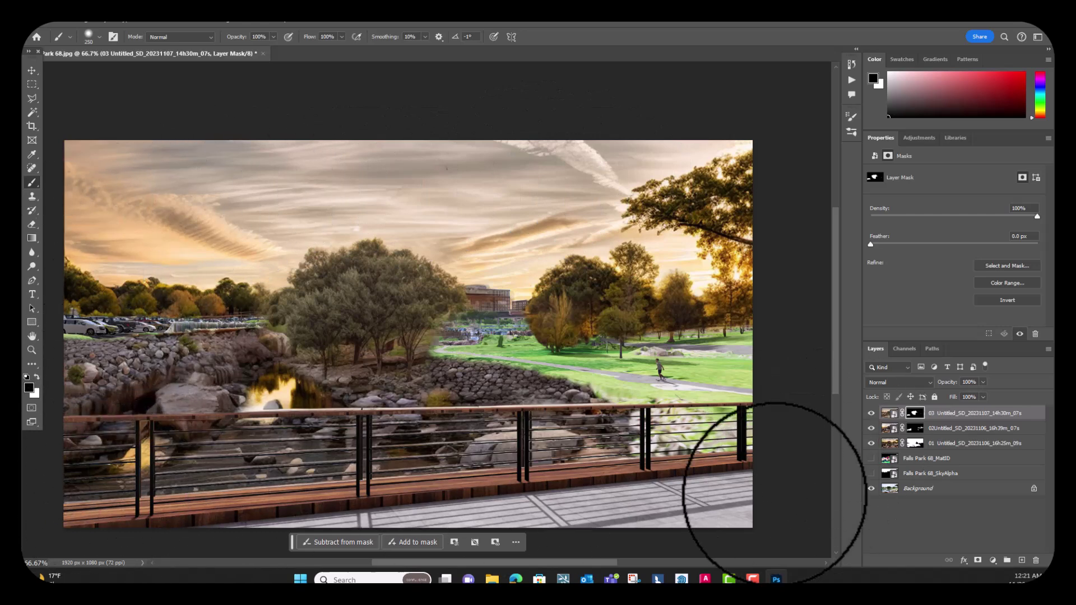
{"action": "mouse_move", "coordinate": [252, 344]}
{"action": "left_mouse_down"}
{"action": "mouse_move", "coordinate": [239, 292]}
{"action": "mouse_move", "coordinate": [222, 284]}
{"action": "mouse_move", "coordinate": [241, 319]}
{"action": "mouse_move", "coordinate": [240, 301]}
{"action": "mouse_move", "coordinate": [141, 301]}
{"action": "mouse_move", "coordinate": [247, 309]}
{"action": "left_mouse_up"}
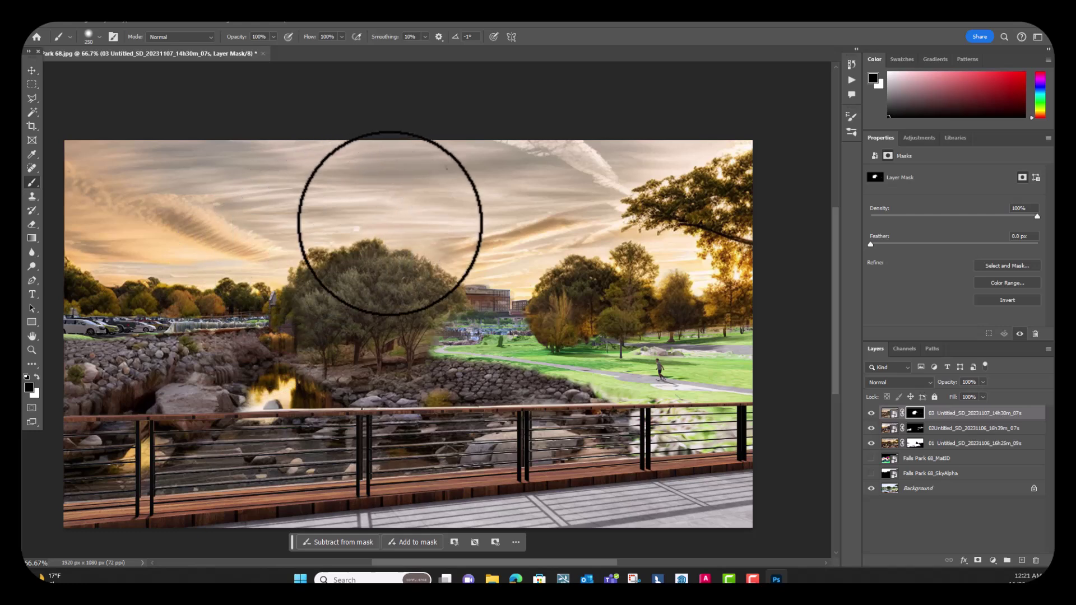
{"action": "mouse_move", "coordinate": [472, 250]}
{"action": "left_mouse_down"}
{"action": "mouse_move", "coordinate": [502, 288]}
{"action": "mouse_move", "coordinate": [495, 321]}
{"action": "mouse_move", "coordinate": [440, 358]}
{"action": "left_mouse_up"}
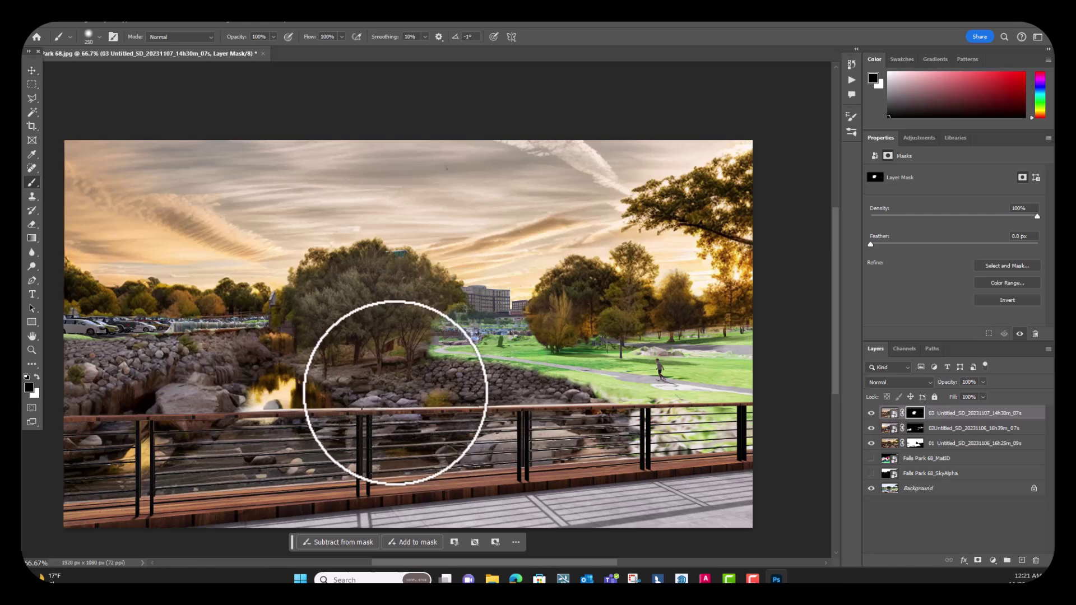
{"action": "key", "text": "bracketleft"}
{"action": "key", "text": "bracketleft"}
{"action": "key", "text": "bracketleft"}
{"action": "key", "text": "bracketleft"}
{"action": "key", "text": "bracketleft"}
{"action": "key", "text": "bracketleft"}
{"action": "key", "text": "bracketleft"}
{"action": "key", "text": "bracketleft"}
{"action": "key", "text": "bracketleft"}
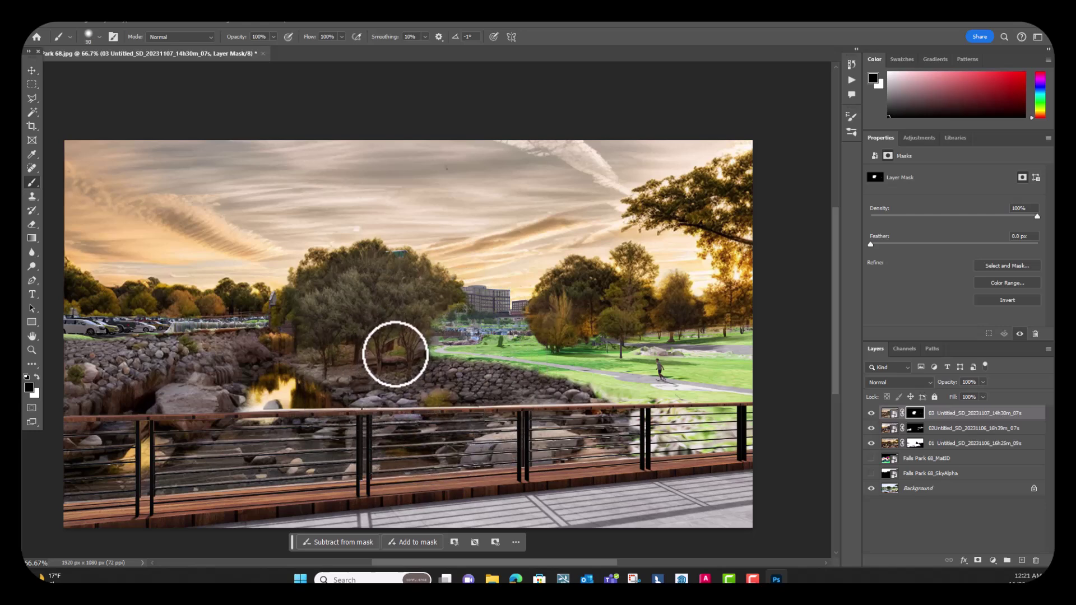
{"action": "mouse_move", "coordinate": [394, 359]}
{"action": "left_mouse_down"}
{"action": "mouse_move", "coordinate": [431, 360]}
{"action": "mouse_move", "coordinate": [428, 348]}
{"action": "mouse_move", "coordinate": [395, 367]}
{"action": "mouse_move", "coordinate": [370, 354]}
{"action": "mouse_move", "coordinate": [365, 367]}
{"action": "mouse_move", "coordinate": [343, 349]}
{"action": "mouse_move", "coordinate": [332, 385]}
{"action": "mouse_move", "coordinate": [315, 356]}
{"action": "mouse_move", "coordinate": [290, 363]}
{"action": "mouse_move", "coordinate": [329, 387]}
{"action": "mouse_move", "coordinate": [417, 396]}
{"action": "mouse_move", "coordinate": [354, 382]}
{"action": "mouse_move", "coordinate": [384, 386]}
{"action": "left_mouse_up"}
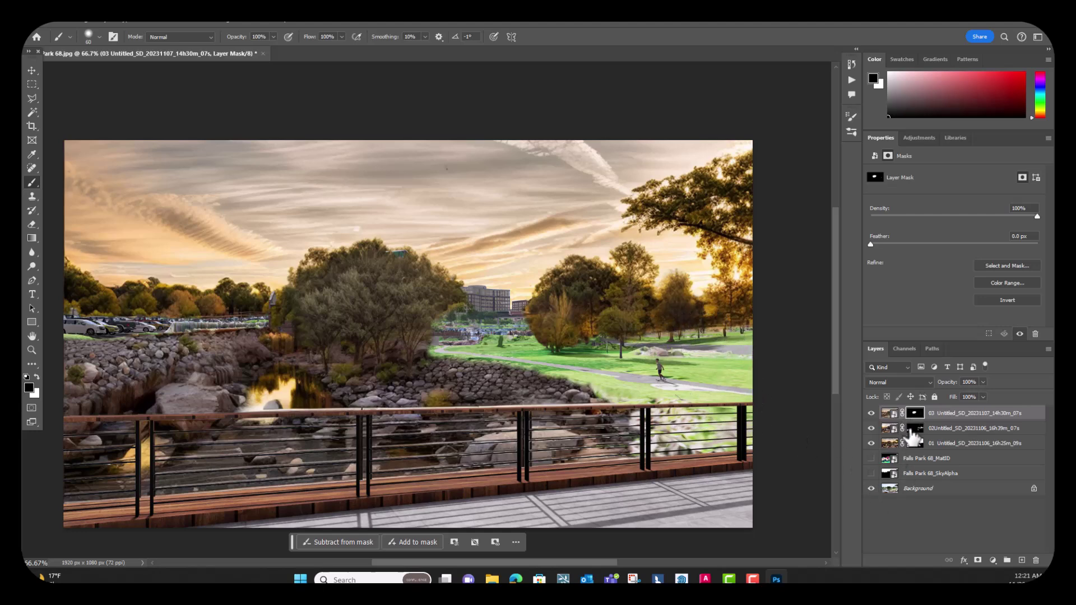
Paint white on layer 03's mask to bring back the green lawn and path behind the trees.
{"action": "left_click", "coordinate": [870, 413]}
{"action": "left_click", "coordinate": [871, 414]}
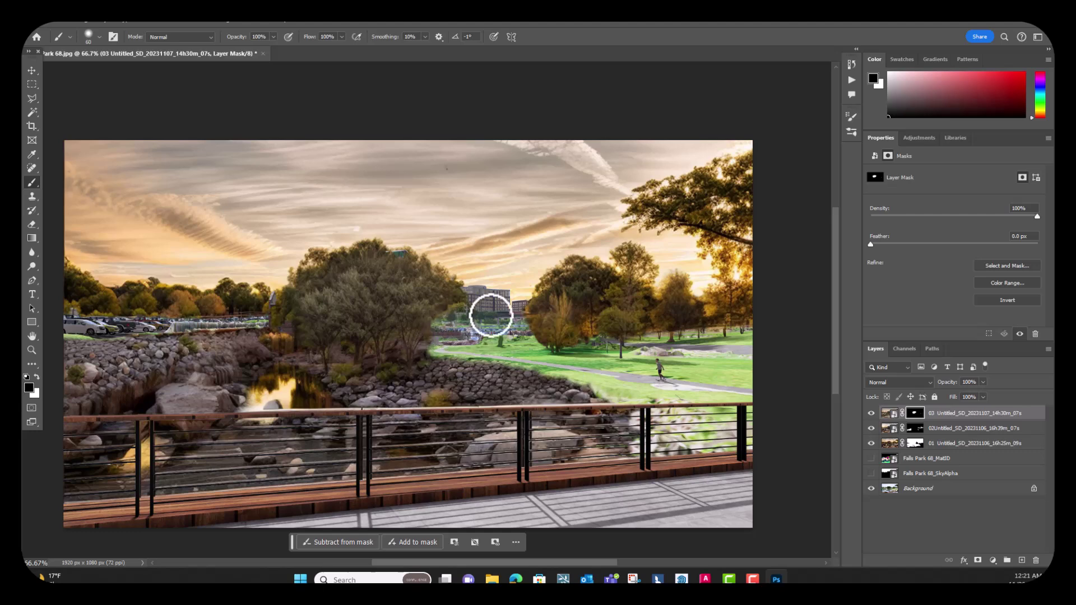
{"action": "left_click", "coordinate": [37, 376]}
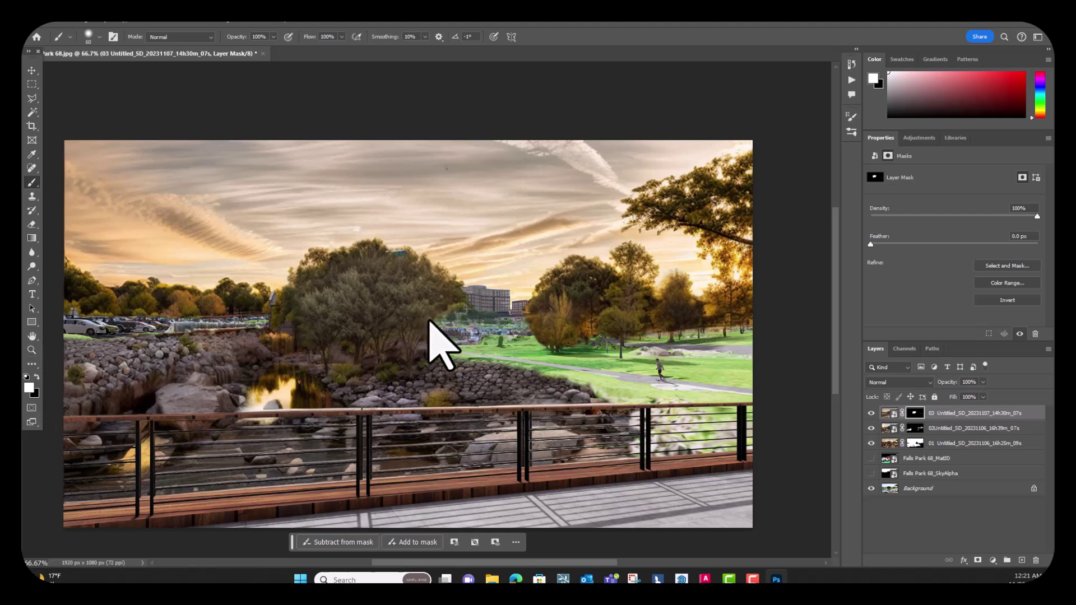
{"action": "left_click_drag", "start_coordinate": [437, 325], "coordinate": [423, 353]}
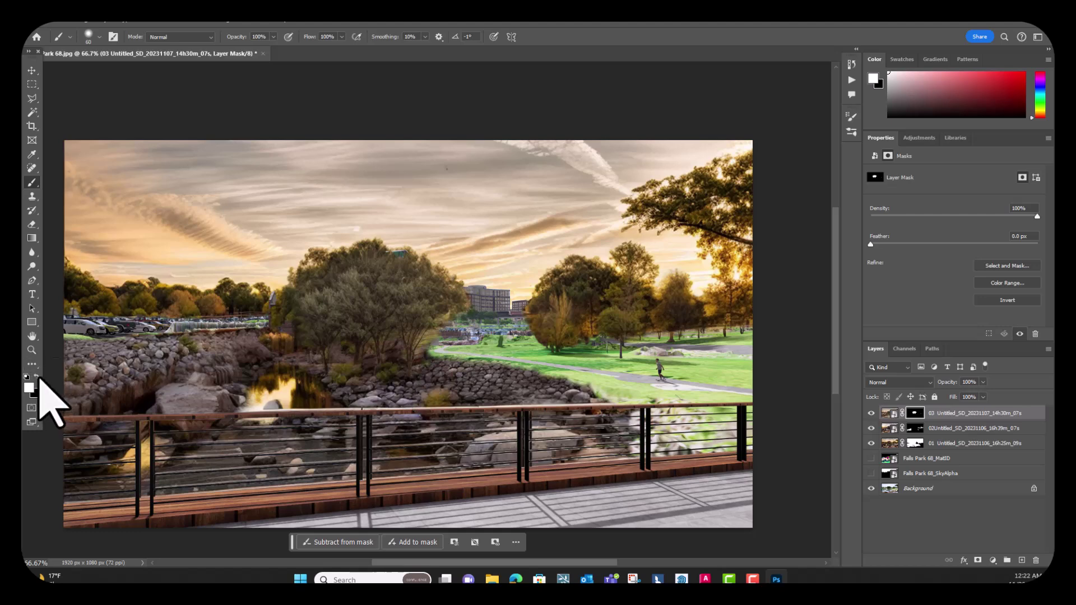
{"action": "left_click", "coordinate": [37, 377]}
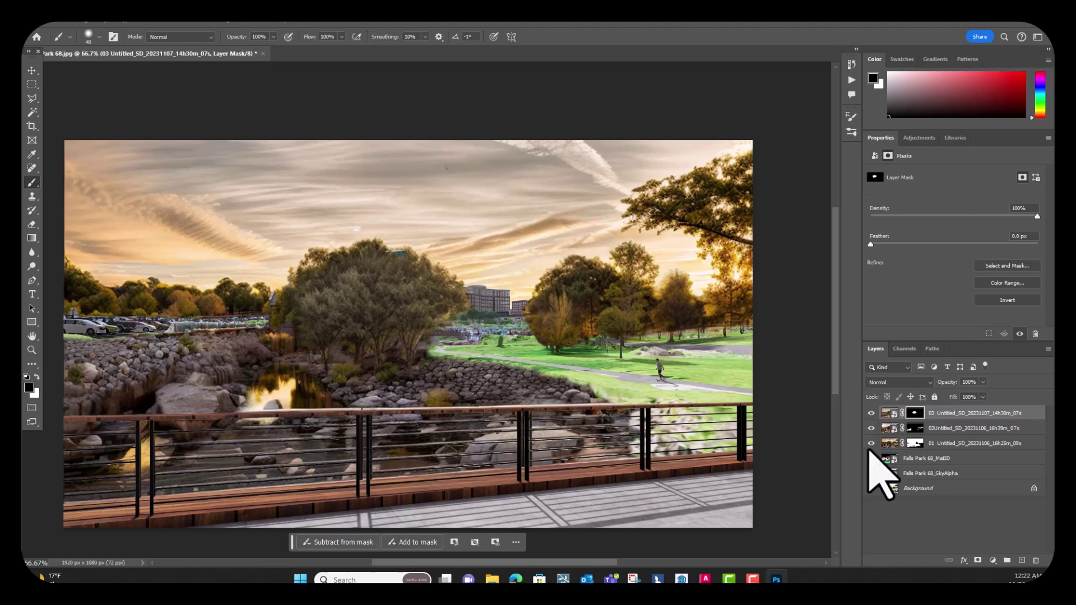
Toggle layers 03, 02 and 01 off and on to compare the blend.
{"action": "left_click", "coordinate": [871, 413]}
{"action": "left_click", "coordinate": [871, 413]}
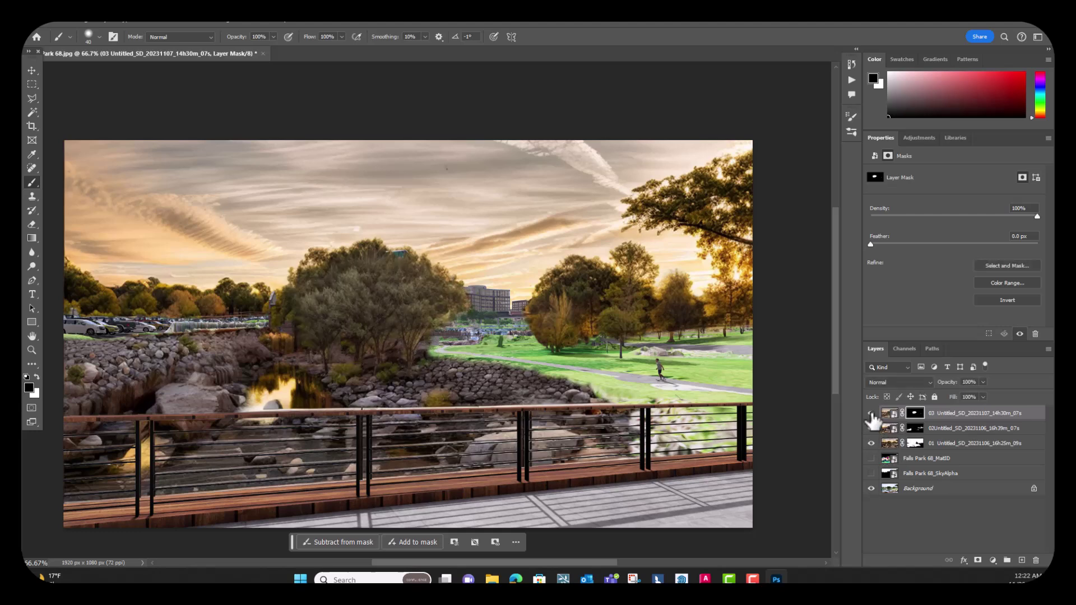
{"action": "left_click", "coordinate": [871, 430]}
{"action": "left_click", "coordinate": [871, 428]}
{"action": "left_click", "coordinate": [871, 443]}
{"action": "left_click", "coordinate": [871, 443]}
Paint layer 01's mask so the grass shows beside the rocks, then select Layer 0.
{"action": "left_click", "coordinate": [911, 445]}
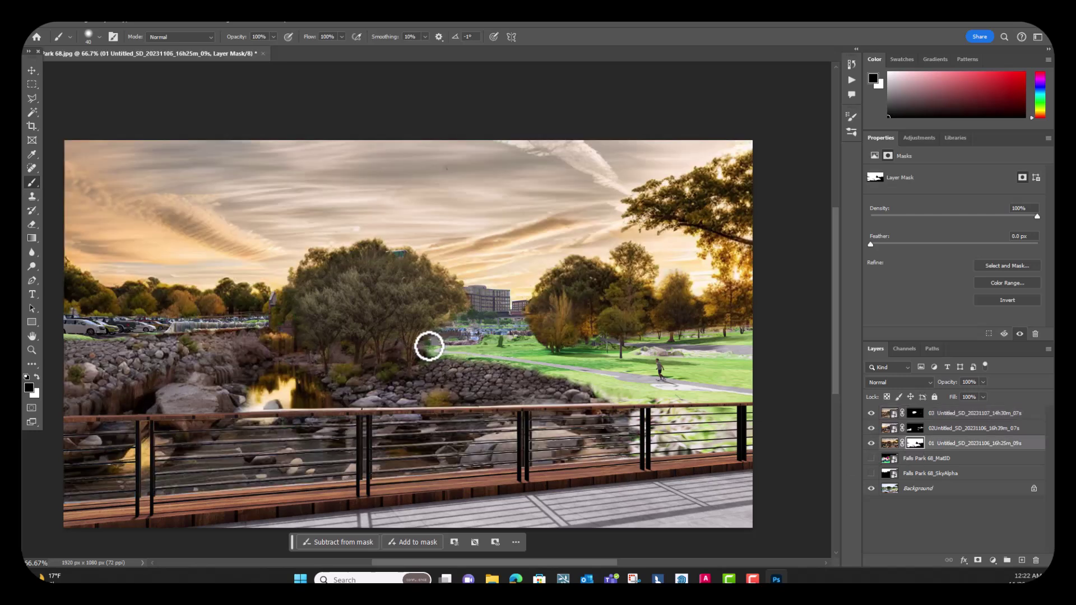
{"action": "left_click_drag", "start_coordinate": [426, 352], "coordinate": [439, 335]}
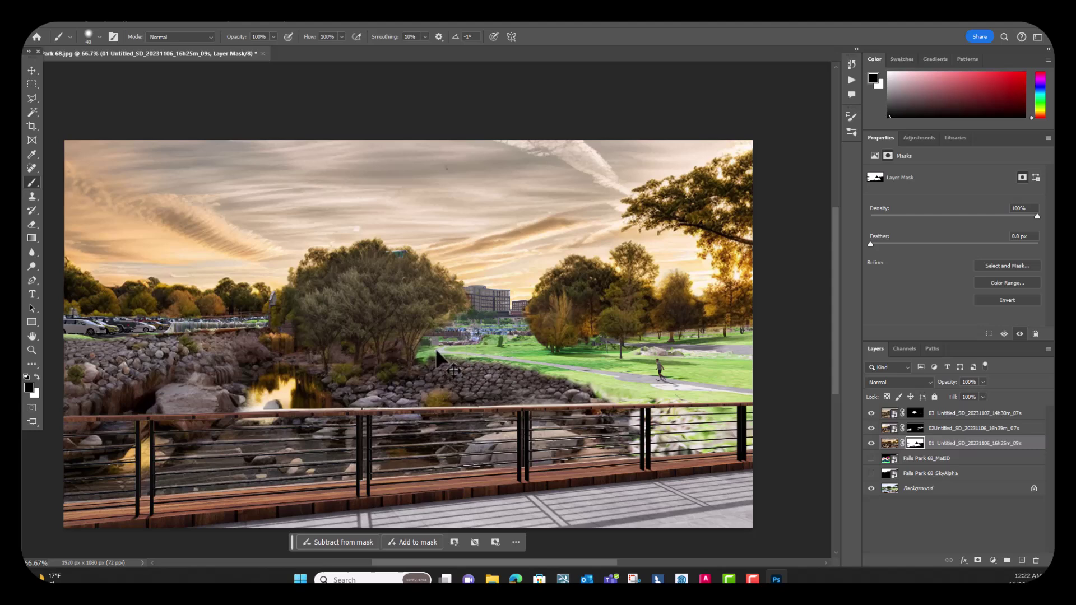
{"action": "left_click", "coordinate": [36, 376]}
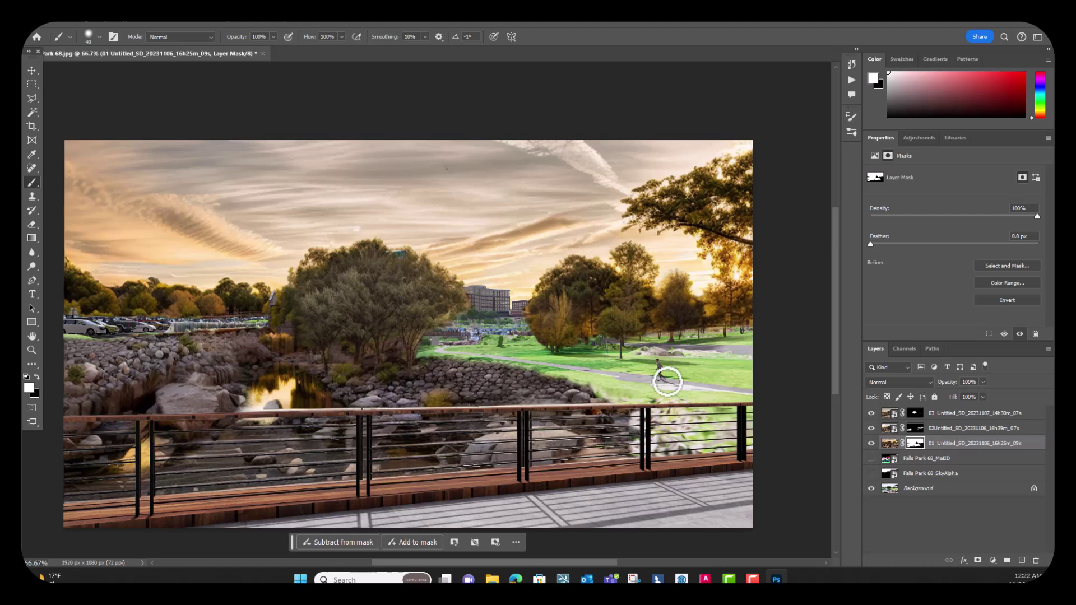
{"action": "left_click", "coordinate": [961, 493]}
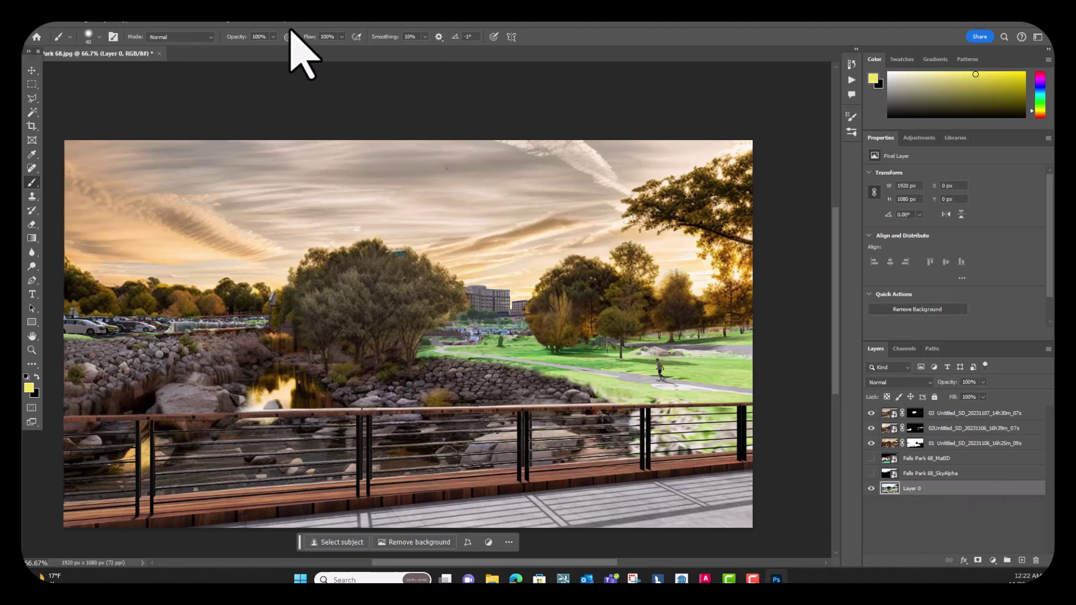
Bring up Image > Adjustments > Selective Color for Layer 0 and move the dialog aside.
{"action": "left_click", "coordinate": [84, 18]}
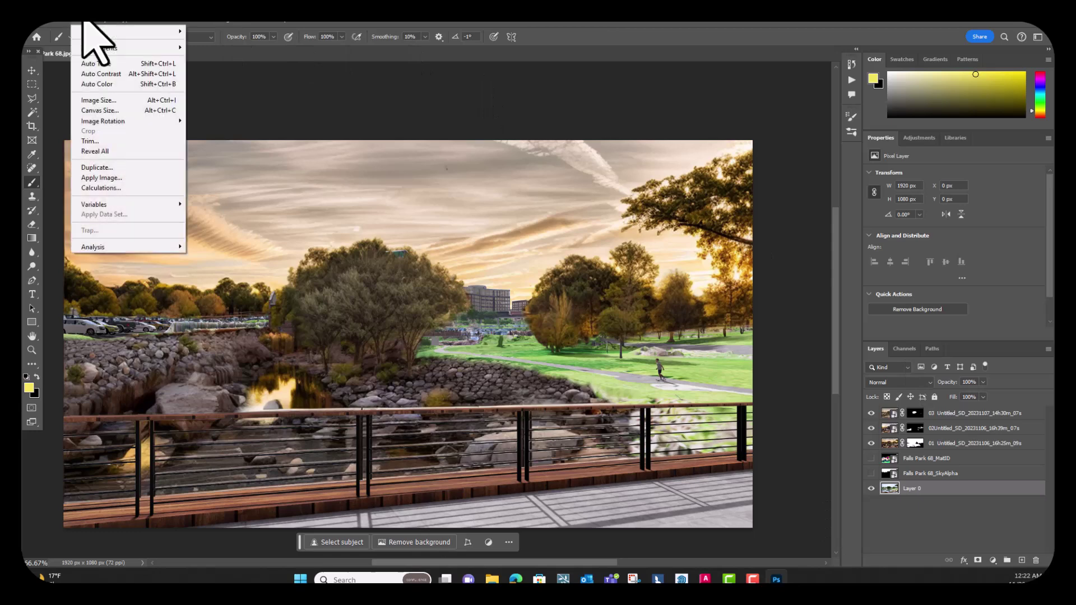
{"action": "mouse_move", "coordinate": [96, 47]}
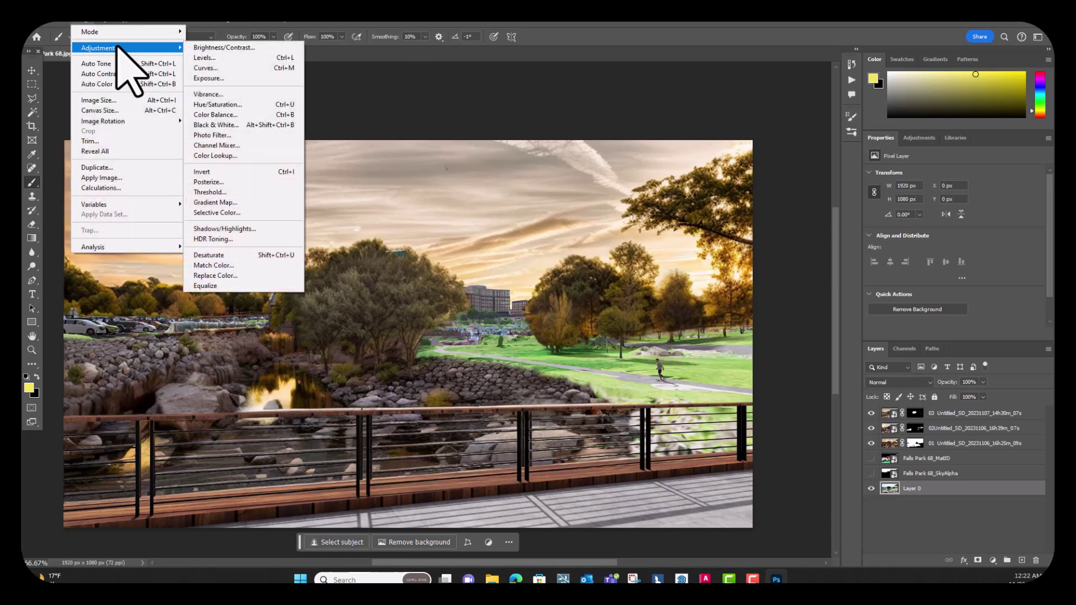
{"action": "left_click", "coordinate": [245, 213]}
{"action": "left_click_drag", "start_coordinate": [329, 256], "coordinate": [348, 122]}
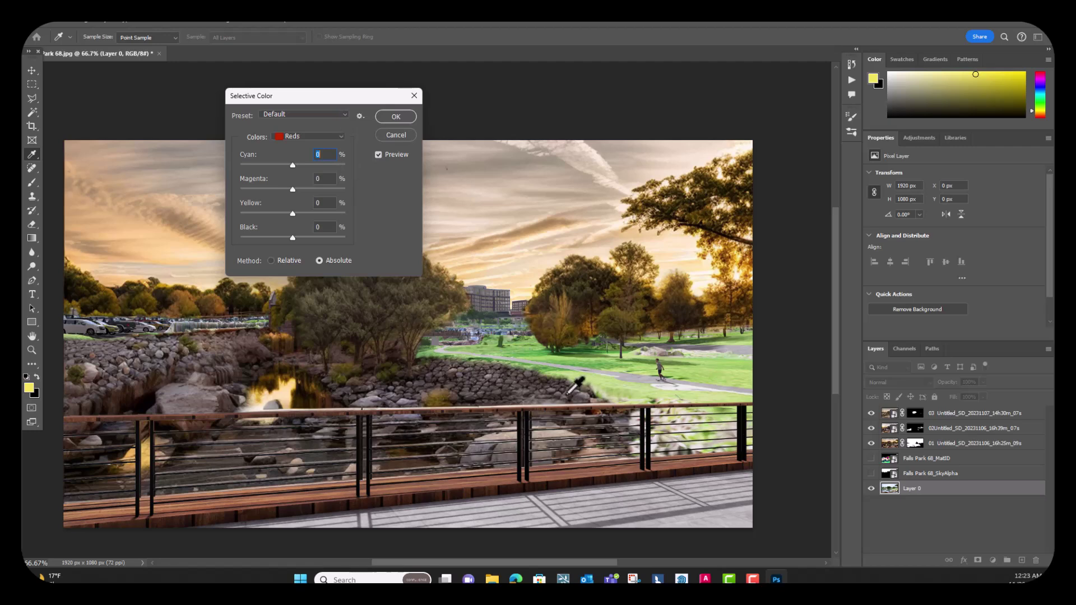
In the Yellows, reduce cyan and raise yellow, magenta and black.
{"action": "left_click", "coordinate": [338, 136]}
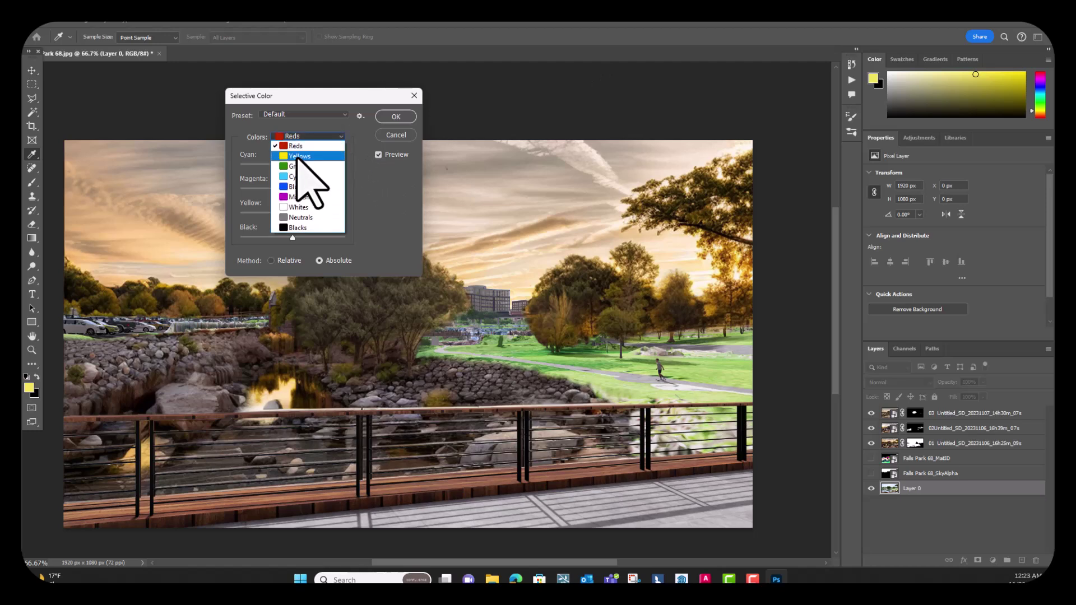
{"action": "left_click", "coordinate": [297, 157]}
{"action": "mouse_move", "coordinate": [292, 167]}
{"action": "left_mouse_down"}
{"action": "mouse_move", "coordinate": [255, 168]}
{"action": "mouse_move", "coordinate": [322, 163]}
{"action": "mouse_move", "coordinate": [240, 176]}
{"action": "mouse_move", "coordinate": [294, 174]}
{"action": "mouse_move", "coordinate": [272, 179]}
{"action": "mouse_move", "coordinate": [329, 187]}
{"action": "mouse_move", "coordinate": [306, 193]}
{"action": "mouse_move", "coordinate": [275, 166]}
{"action": "left_mouse_up"}
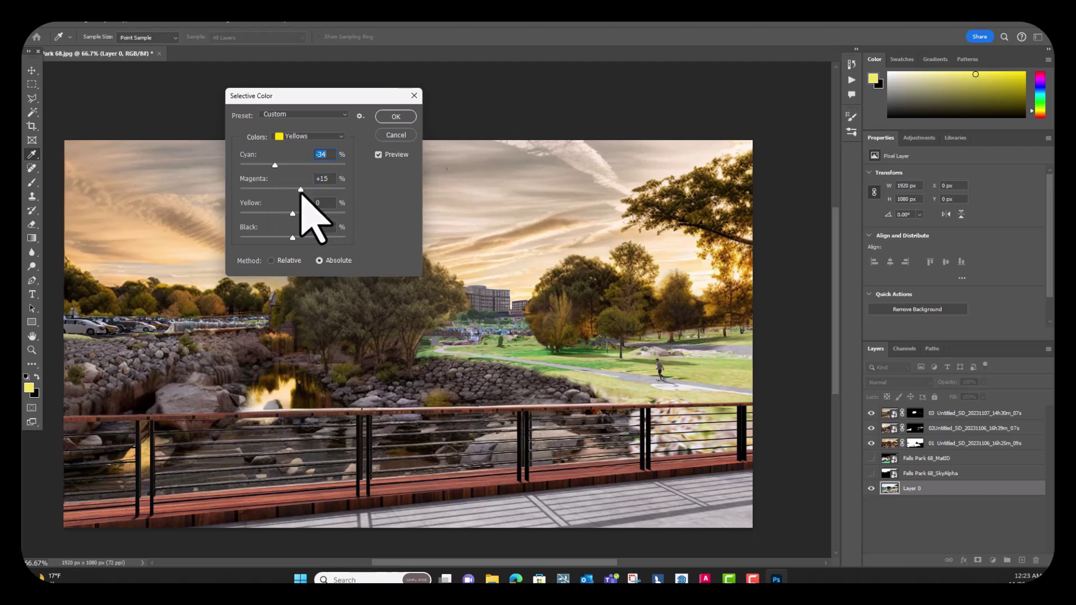
{"action": "left_click_drag", "start_coordinate": [292, 214], "coordinate": [365, 233]}
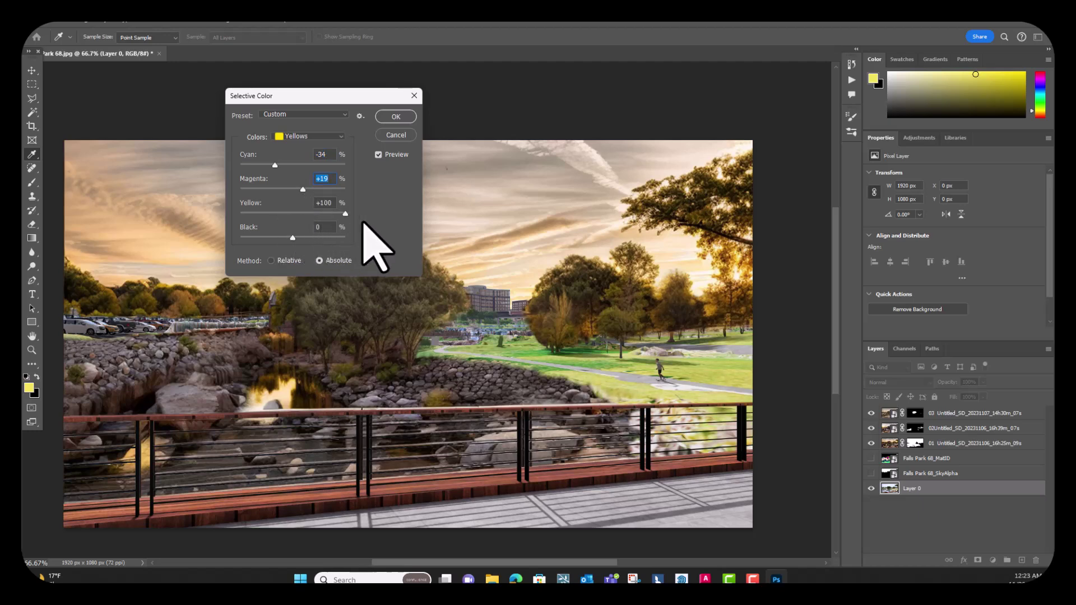
{"action": "mouse_move", "coordinate": [292, 238]}
{"action": "left_mouse_down"}
{"action": "mouse_move", "coordinate": [323, 238]}
{"action": "mouse_move", "coordinate": [308, 240]}
{"action": "left_mouse_up"}
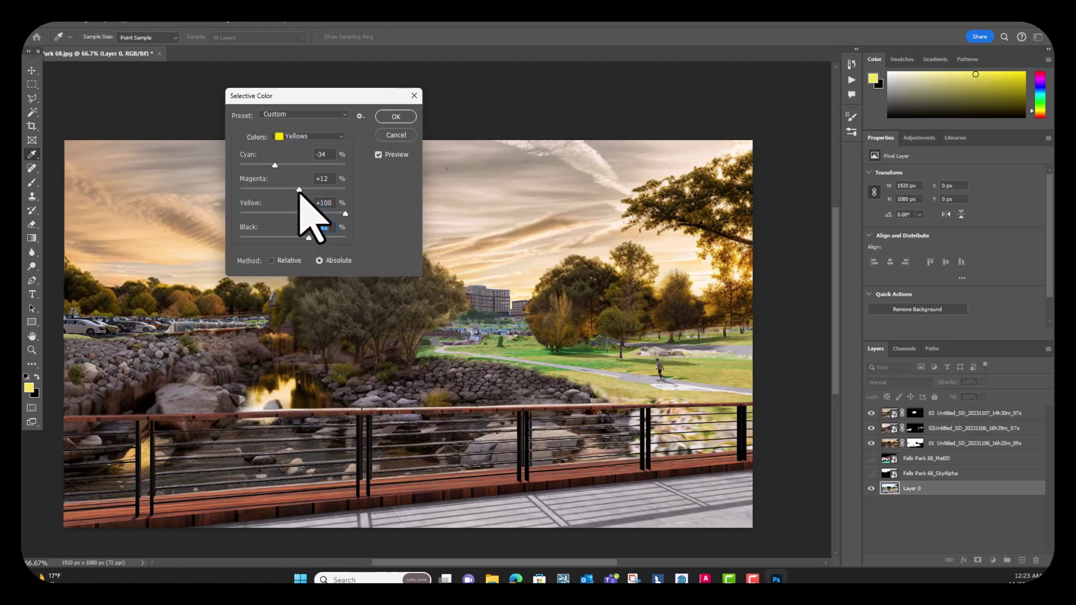
{"action": "left_click_drag", "start_coordinate": [289, 191], "coordinate": [302, 192]}
In the Greens, remove cyan and add magenta, yellow and a little black.
{"action": "left_click", "coordinate": [328, 137]}
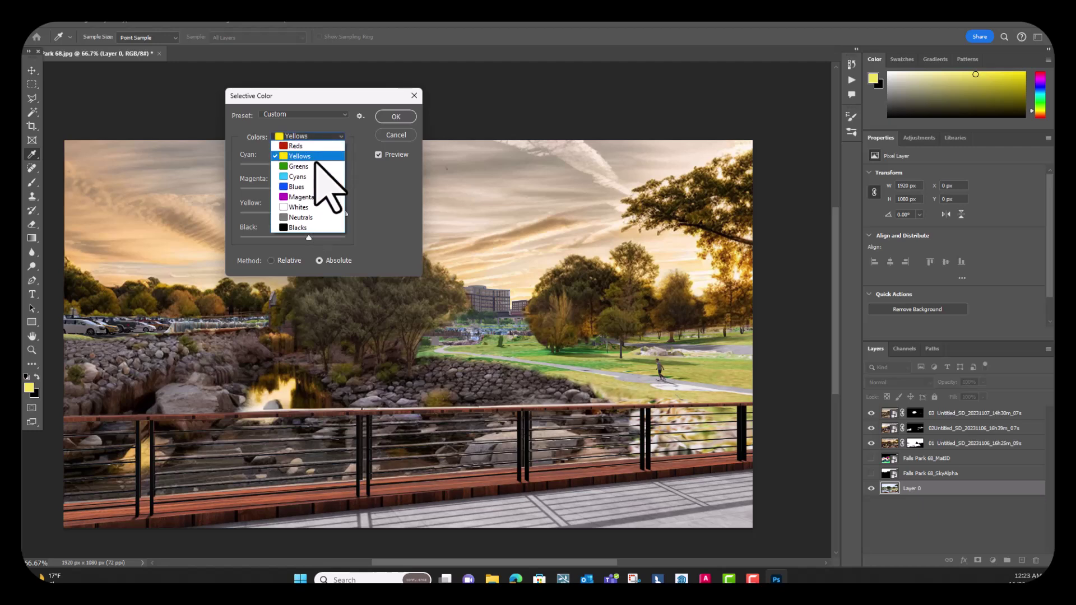
{"action": "left_click", "coordinate": [311, 167]}
{"action": "left_click_drag", "start_coordinate": [292, 165], "coordinate": [218, 180]}
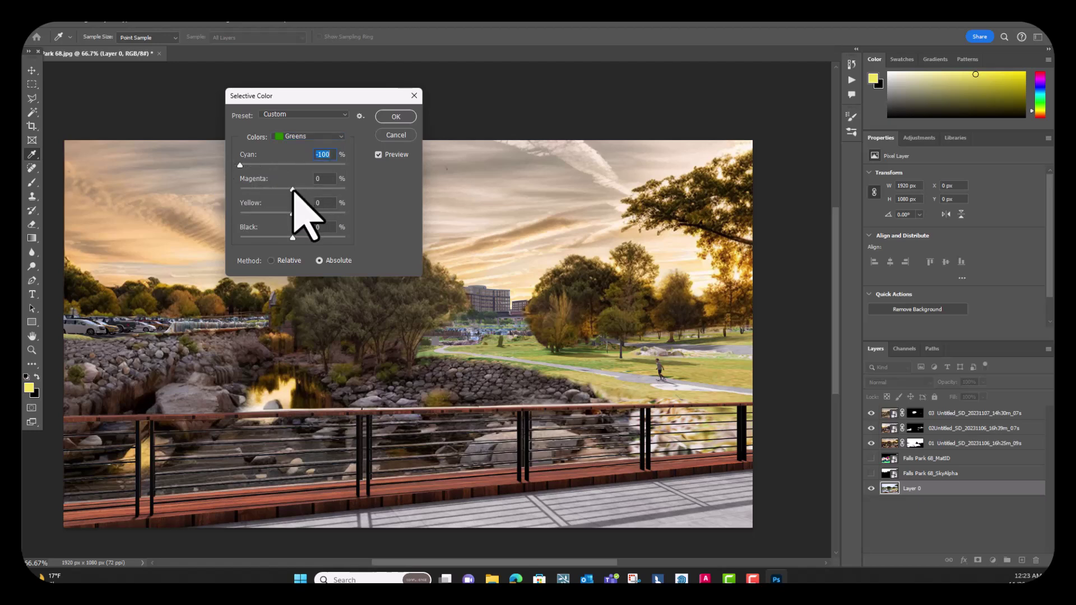
{"action": "left_click_drag", "start_coordinate": [293, 190], "coordinate": [310, 191]}
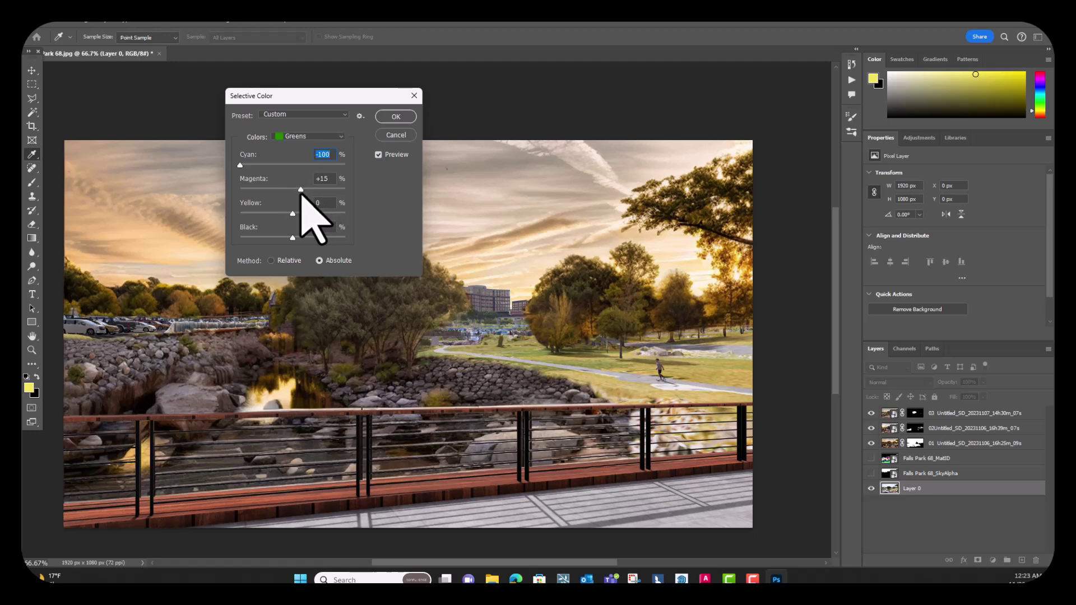
{"action": "left_click_drag", "start_coordinate": [292, 214], "coordinate": [313, 195]}
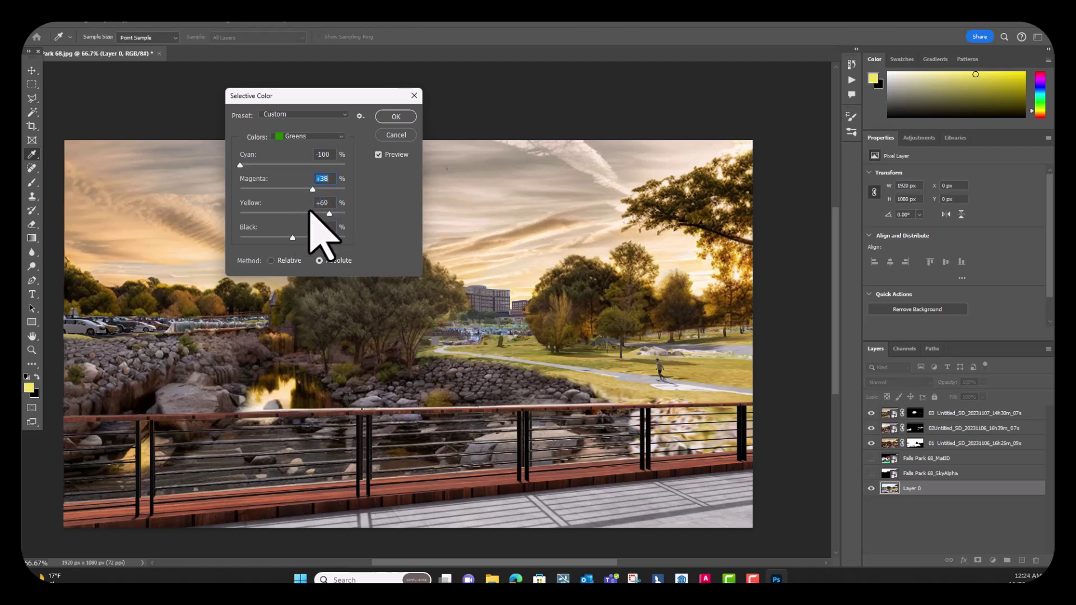
{"action": "left_click_drag", "start_coordinate": [293, 238], "coordinate": [299, 240]}
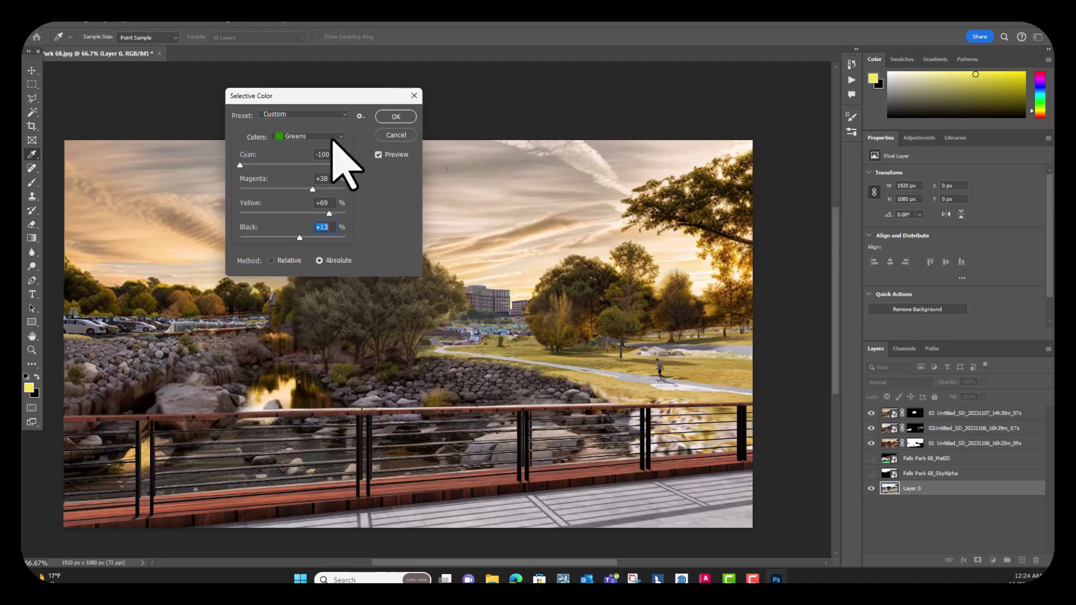
In the Cyans, reduce cyan and add a little black.
{"action": "left_click_drag", "start_coordinate": [319, 97], "coordinate": [216, 97]}
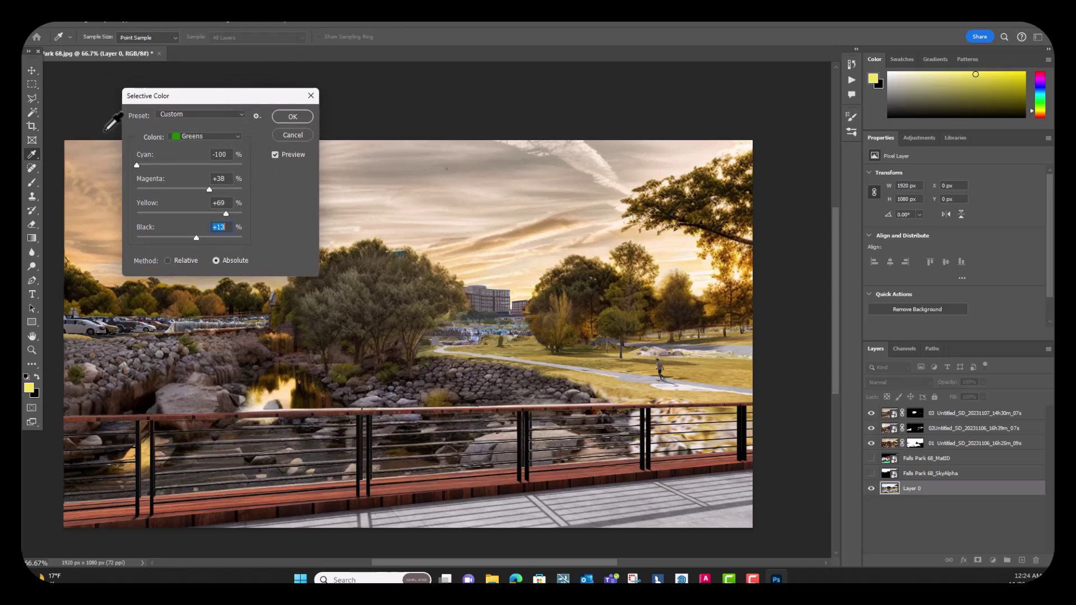
{"action": "left_click", "coordinate": [199, 137]}
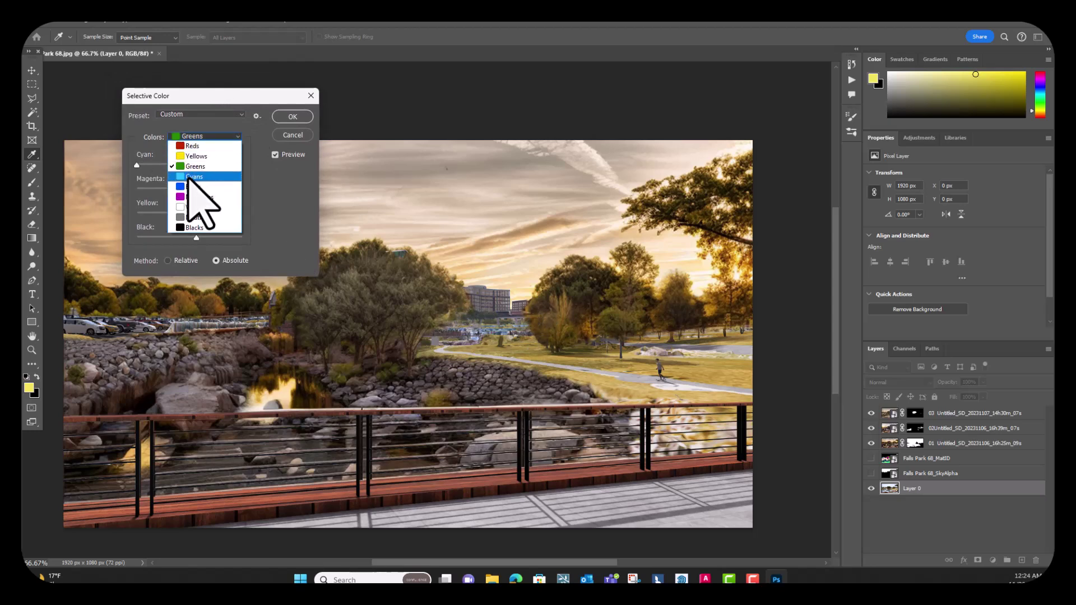
{"action": "left_click", "coordinate": [192, 176]}
{"action": "left_click_drag", "start_coordinate": [185, 167], "coordinate": [210, 215]}
{"action": "left_click_drag", "start_coordinate": [189, 238], "coordinate": [196, 240]}
Set the Blues to Cyan −36% and Yellow +12%, then commit the Selective Color adjustment.
{"action": "left_click", "coordinate": [201, 137]}
{"action": "left_click", "coordinate": [192, 186]}
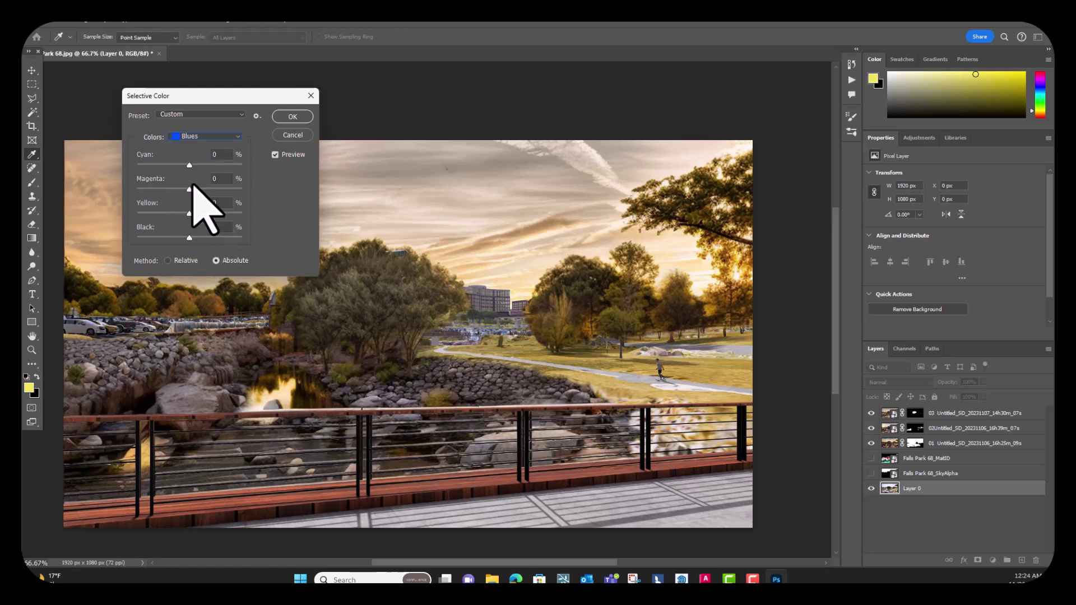
{"action": "left_click_drag", "start_coordinate": [190, 166], "coordinate": [171, 181]}
{"action": "left_click_drag", "start_coordinate": [201, 214], "coordinate": [183, 240]}
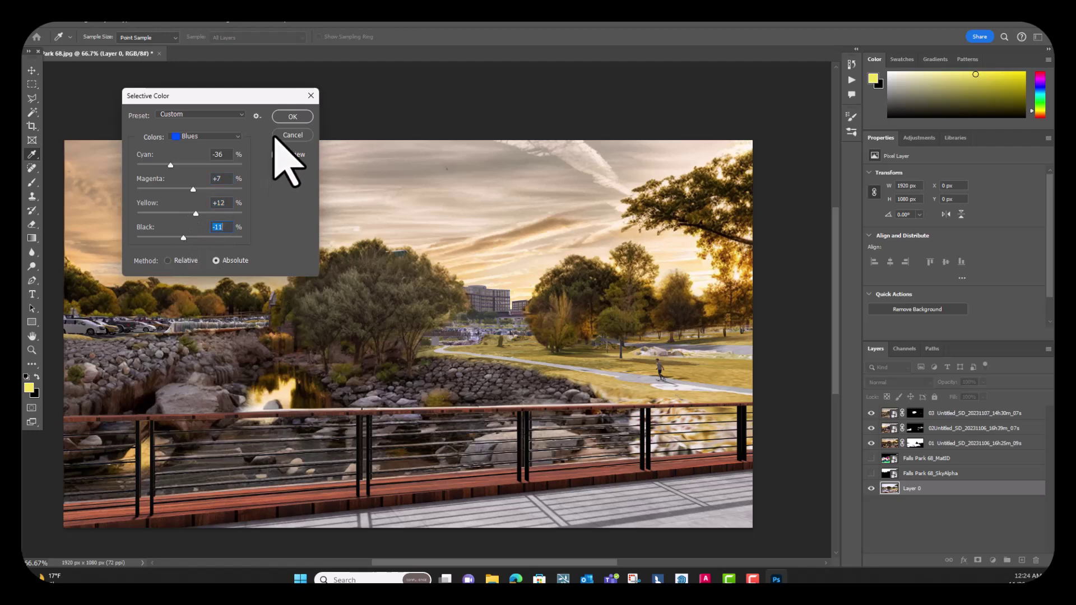
{"action": "left_click", "coordinate": [290, 118]}
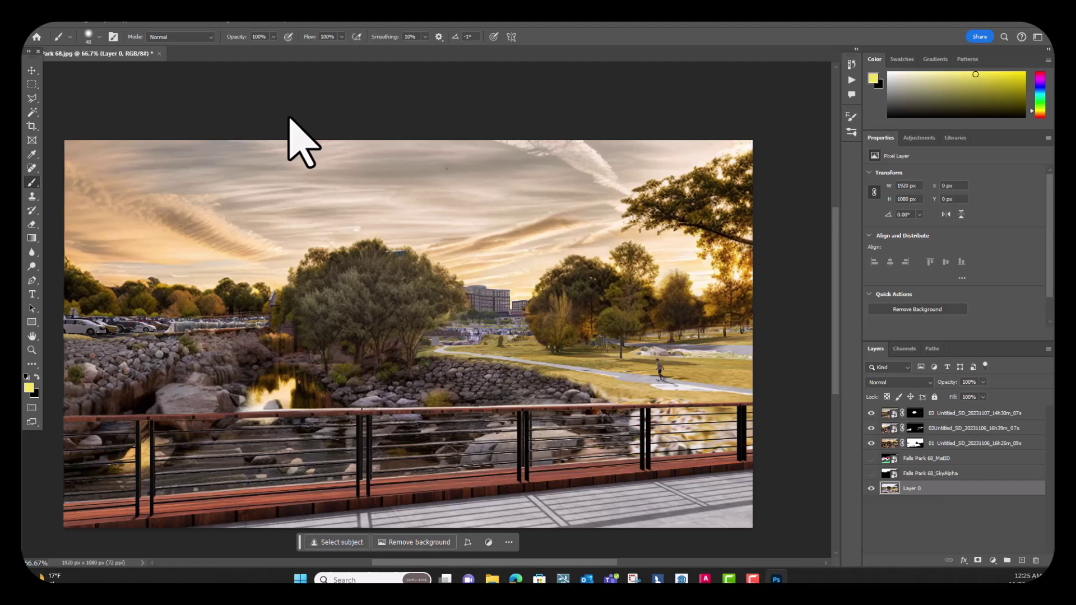
Select the 01 sunset layer and toggle its visibility to compare against the recoloured render.
{"action": "left_click", "coordinate": [894, 447]}
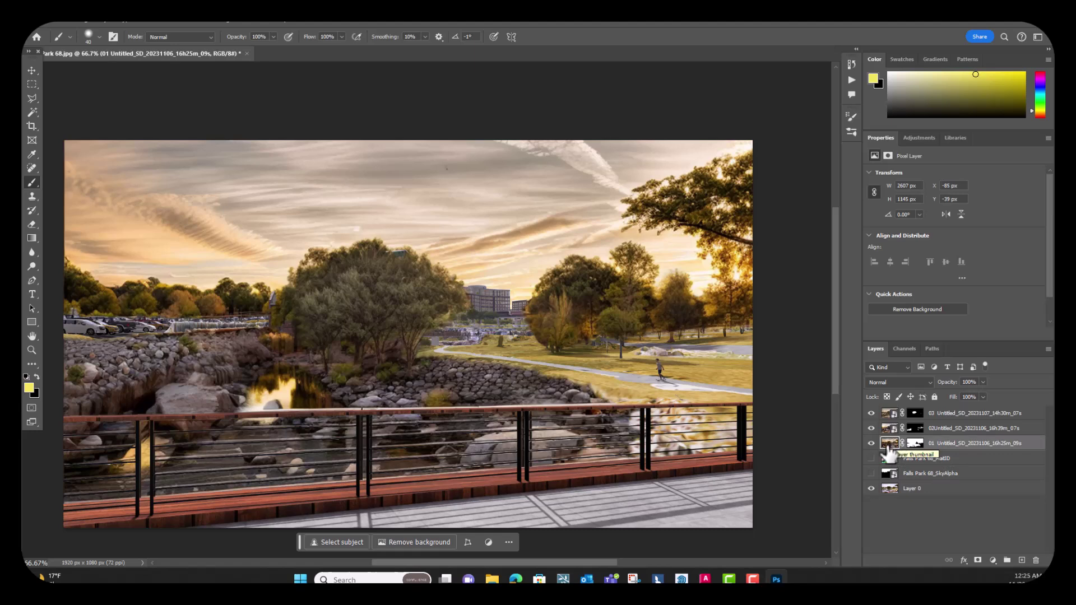
{"action": "left_click", "coordinate": [871, 443]}
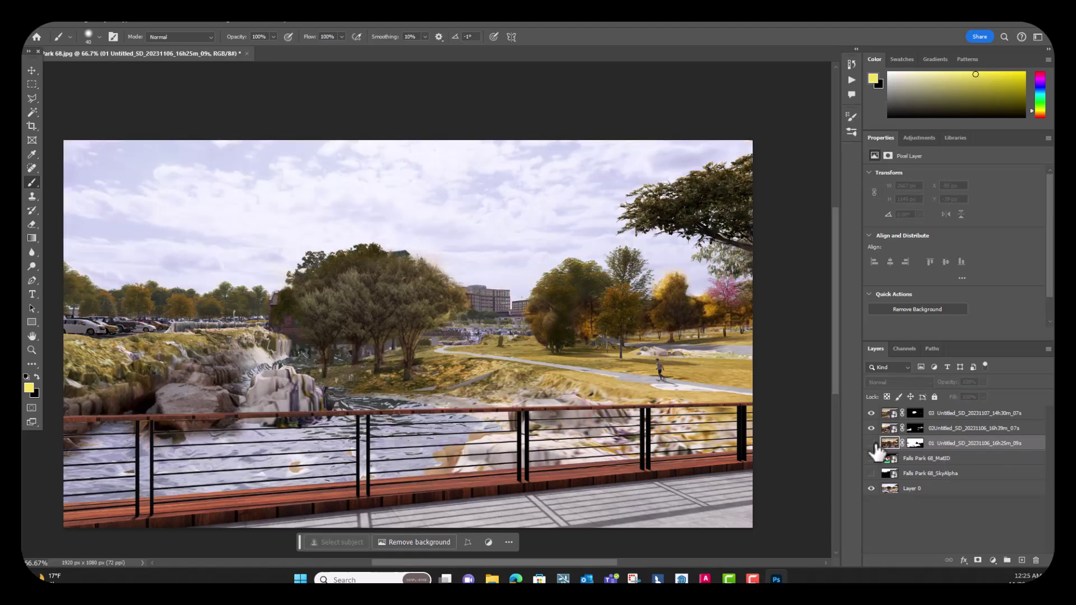
{"action": "left_click", "coordinate": [872, 444]}
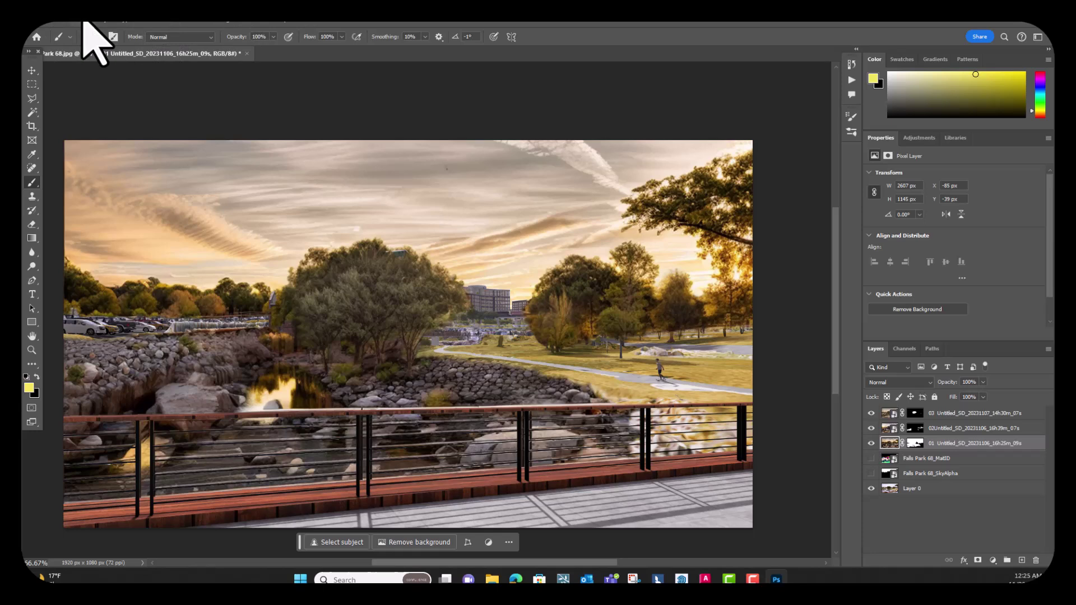
{"action": "left_click", "coordinate": [166, 23]}
Apply Selective Color to layer 01, raising Neutrals Magenta to +8 and adding a little Black.
{"action": "mouse_move", "coordinate": [84, 24]}
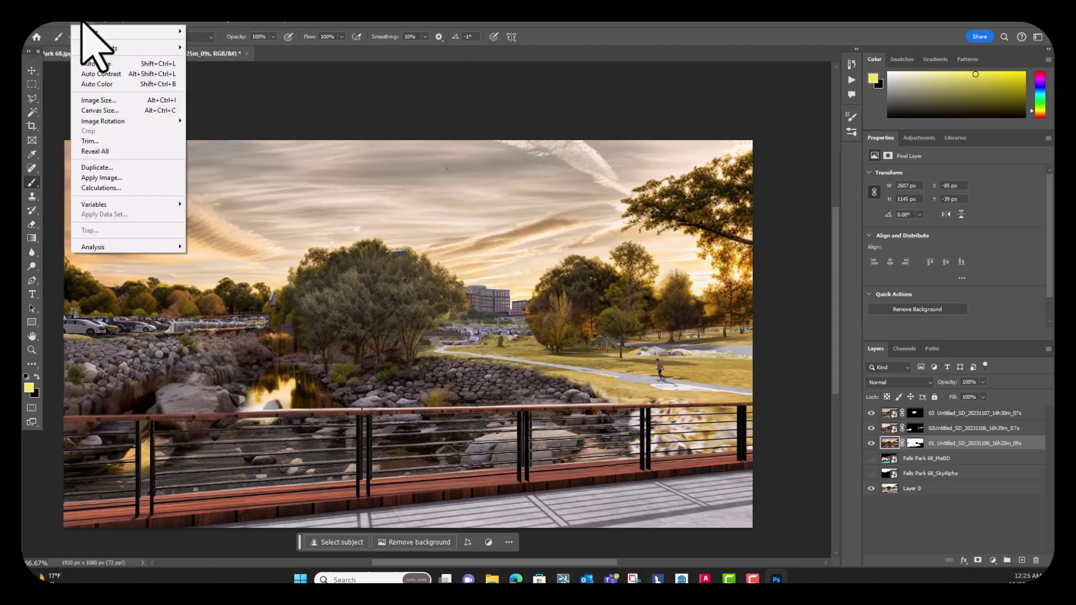
{"action": "mouse_move", "coordinate": [106, 49]}
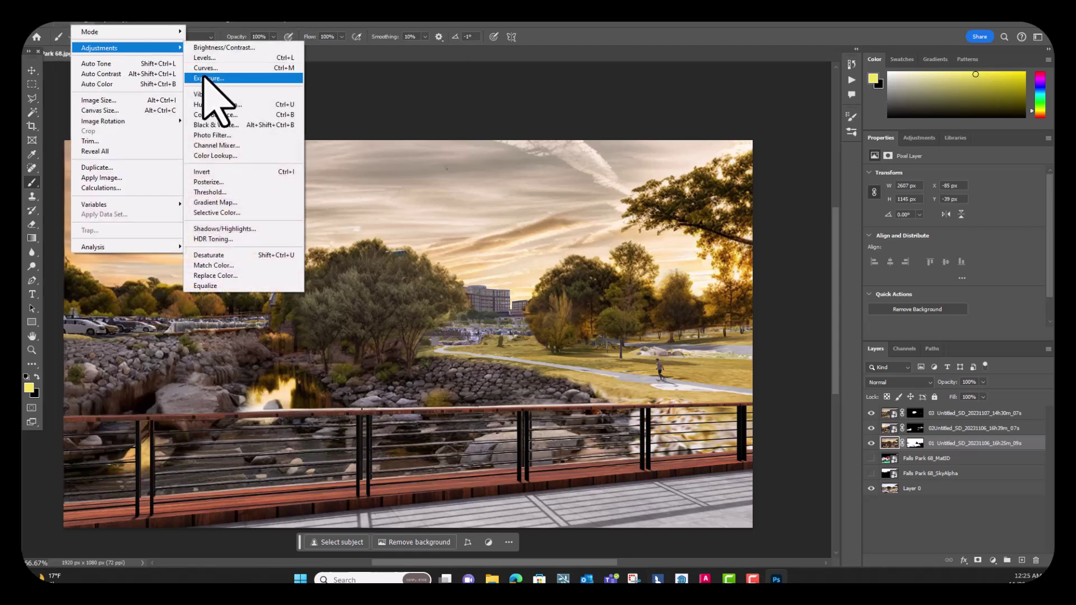
{"action": "left_click", "coordinate": [223, 213]}
{"action": "left_click", "coordinate": [217, 137]}
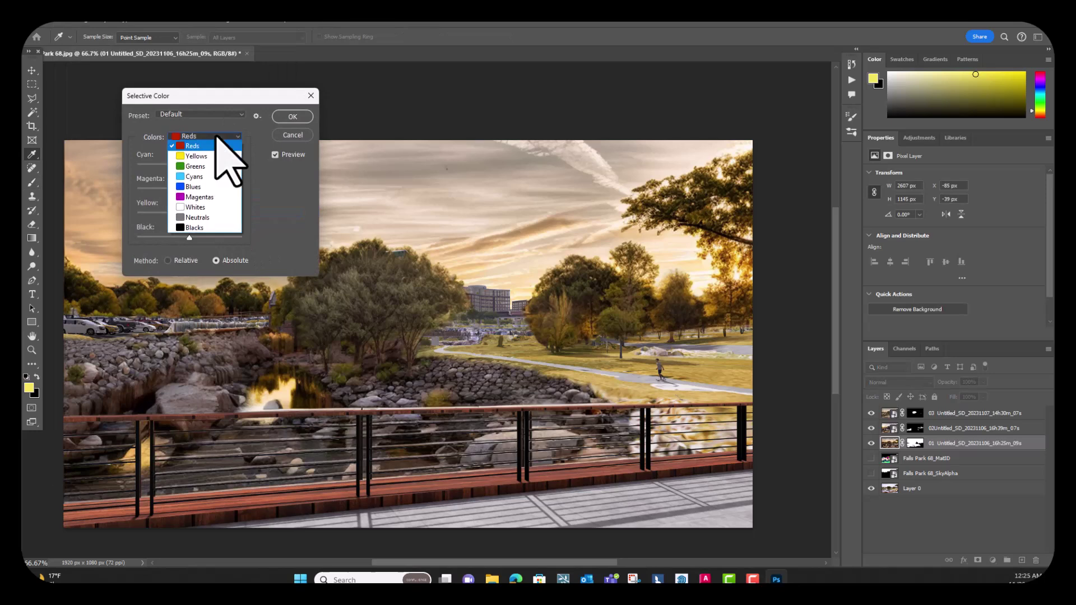
{"action": "left_click", "coordinate": [203, 218]}
{"action": "left_click_drag", "start_coordinate": [241, 99], "coordinate": [506, 81]}
{"action": "left_click_drag", "start_coordinate": [454, 171], "coordinate": [459, 171]}
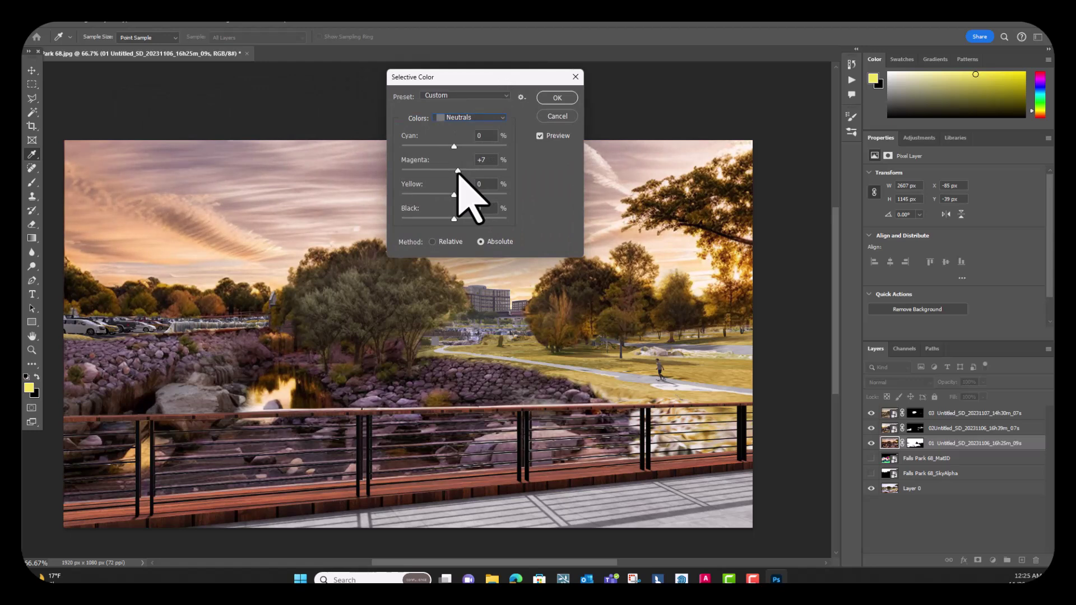
{"action": "left_click", "coordinate": [458, 171]}
{"action": "left_click_drag", "start_coordinate": [454, 219], "coordinate": [454, 195]}
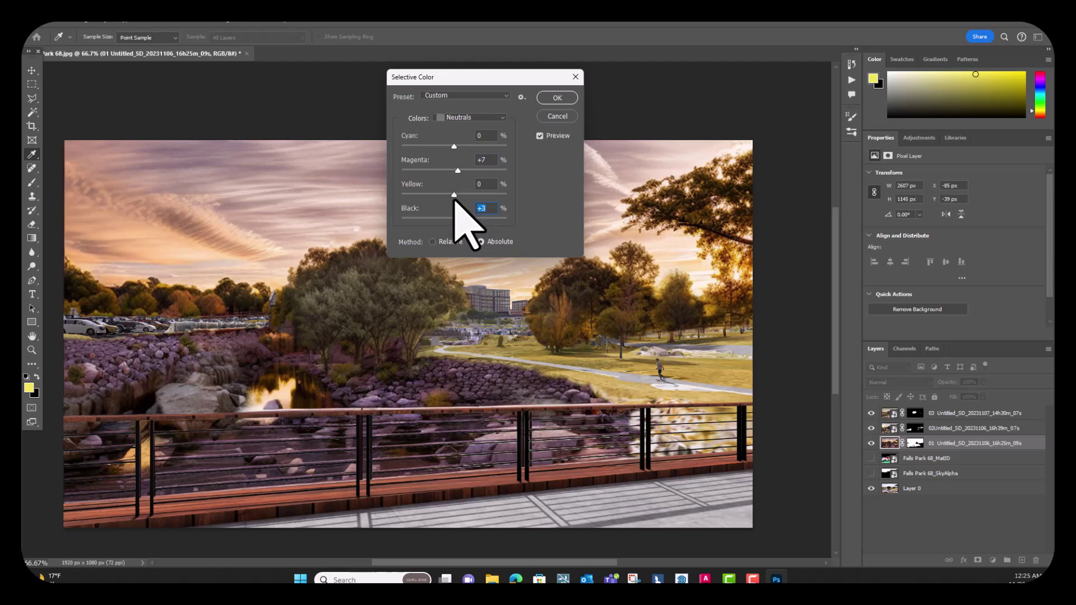
{"action": "mouse_move", "coordinate": [458, 171]}
{"action": "left_mouse_down"}
{"action": "mouse_move", "coordinate": [450, 195]}
{"action": "mouse_move", "coordinate": [458, 171]}
{"action": "left_mouse_up"}
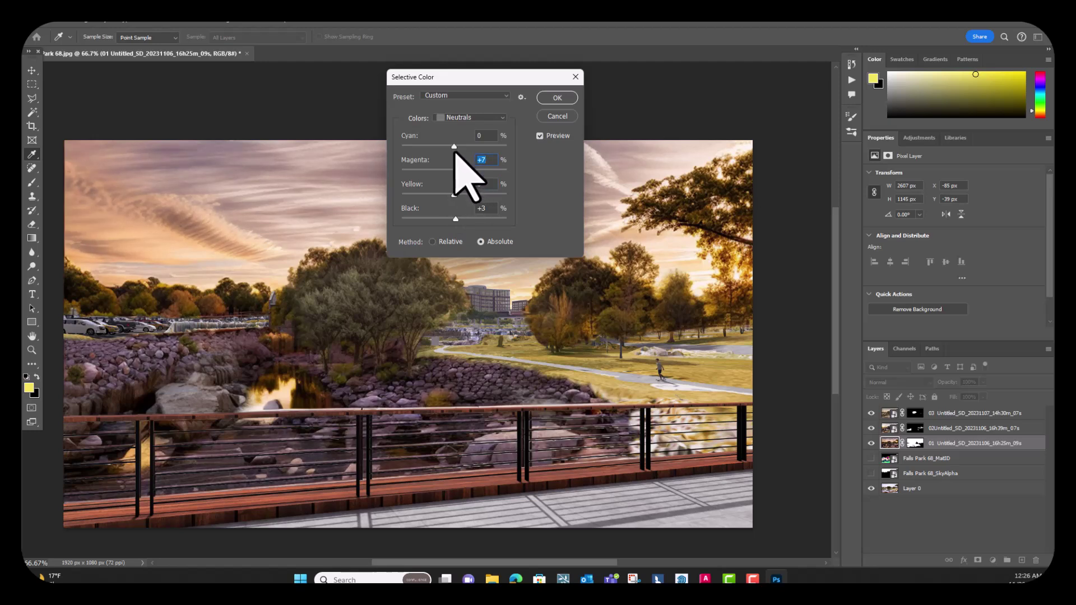
Lower Magenta and Yellow in the Whites and commit the adjustment.
{"action": "left_click", "coordinate": [454, 117]}
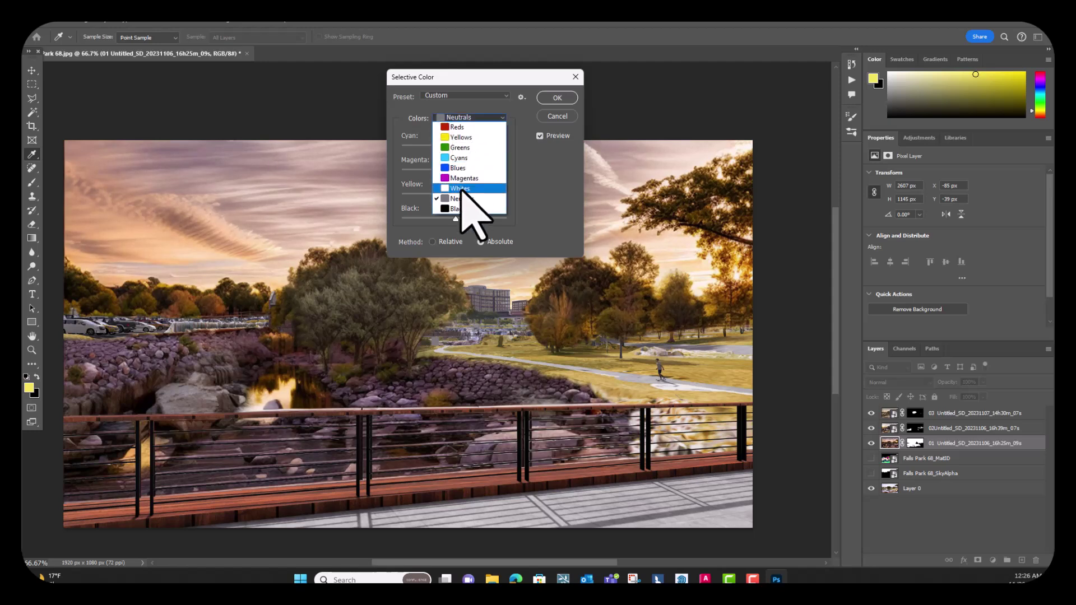
{"action": "left_click", "coordinate": [461, 191]}
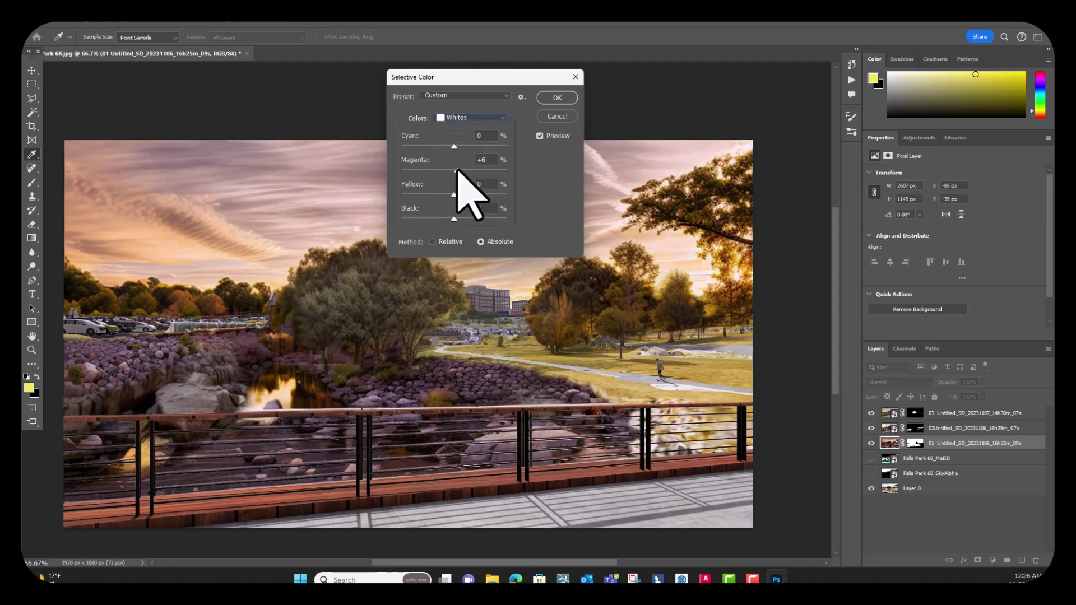
{"action": "left_click_drag", "start_coordinate": [457, 170], "coordinate": [454, 171]}
{"action": "left_click_drag", "start_coordinate": [454, 195], "coordinate": [451, 197]}
{"action": "left_click", "coordinate": [555, 99]}
{"action": "key", "text": "b"}
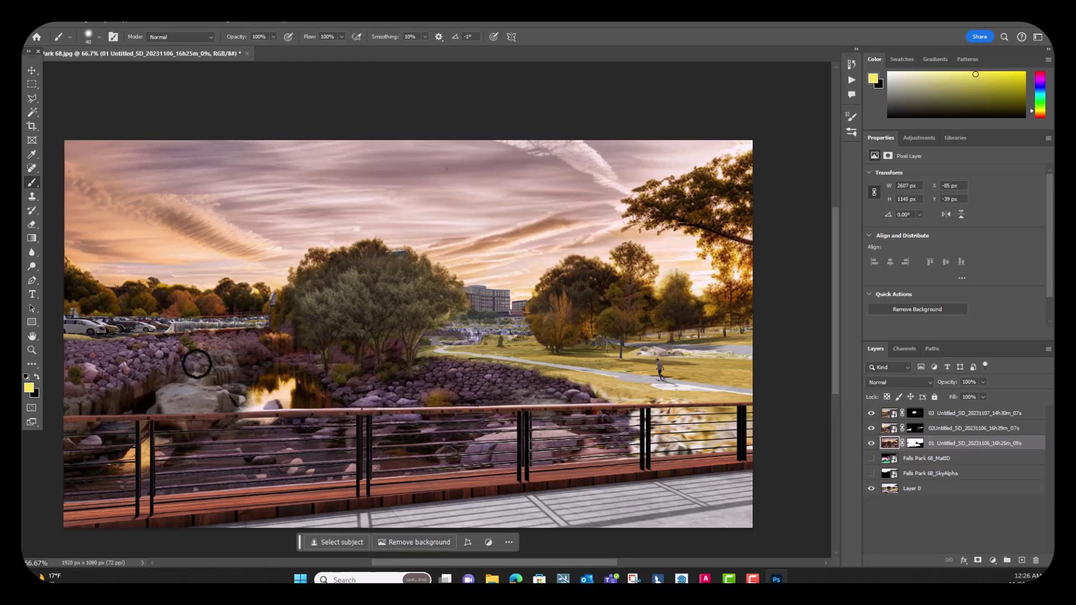
Give layer 02 a Selective Color smart filter with Neutrals Magenta at +5%.
{"action": "left_click", "coordinate": [890, 429]}
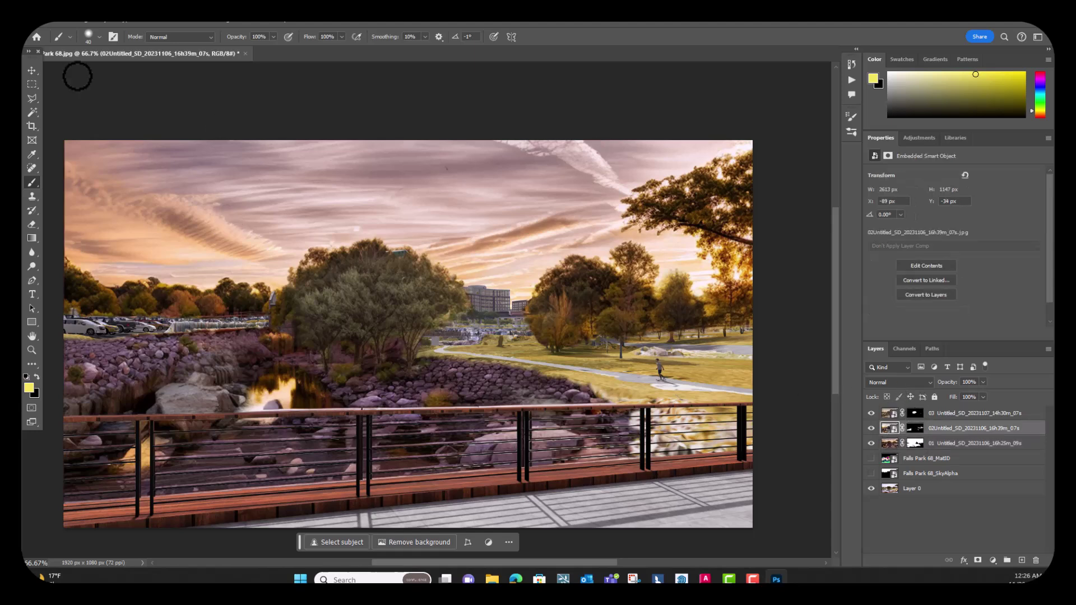
{"action": "left_click", "coordinate": [85, 23]}
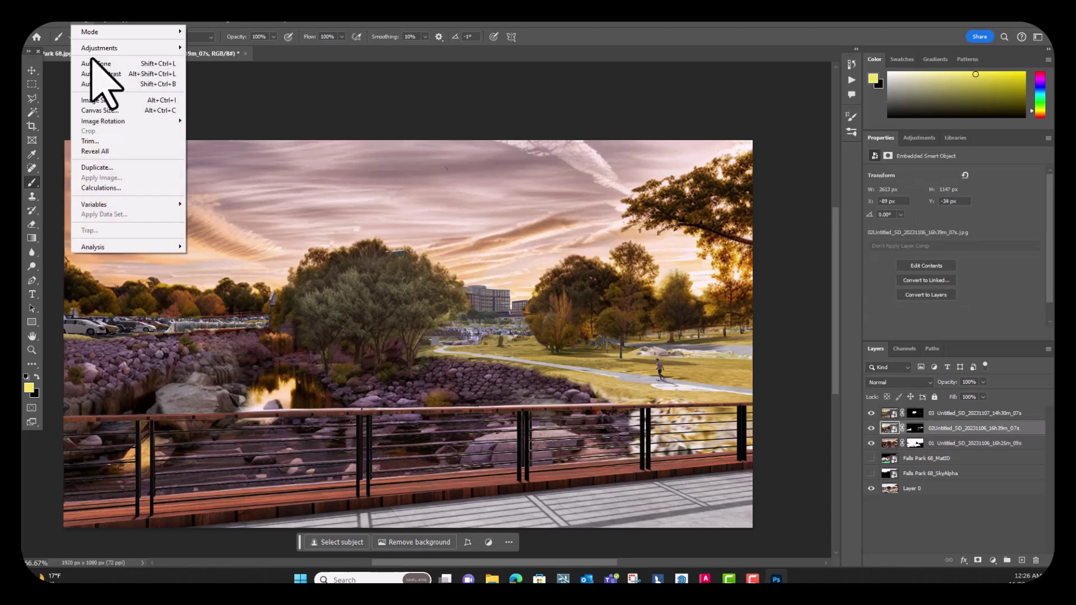
{"action": "mouse_move", "coordinate": [106, 48]}
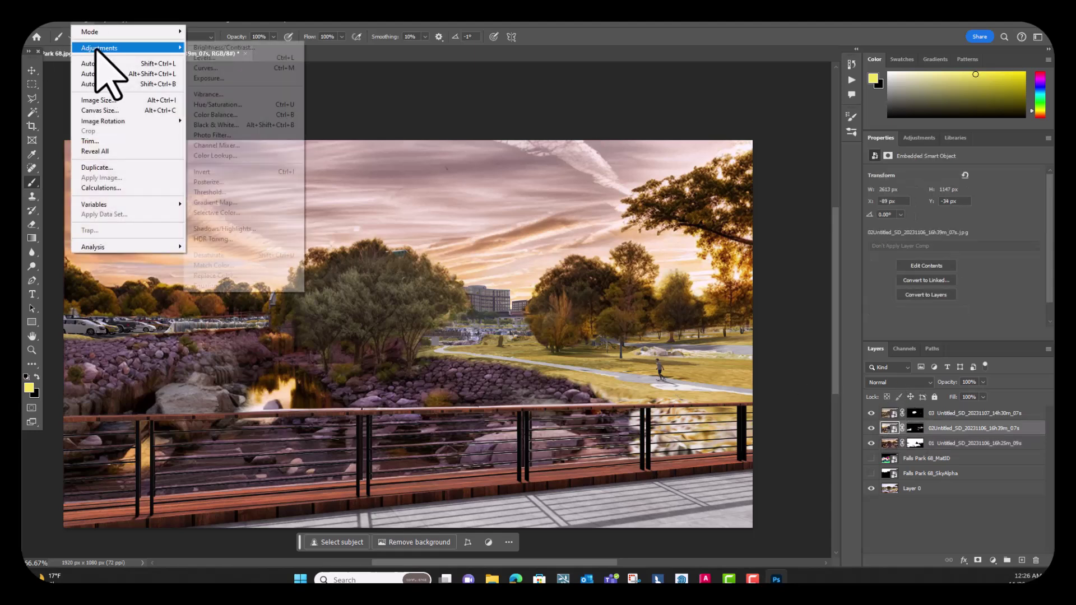
{"action": "left_click", "coordinate": [259, 212]}
{"action": "left_click", "coordinate": [515, 165]}
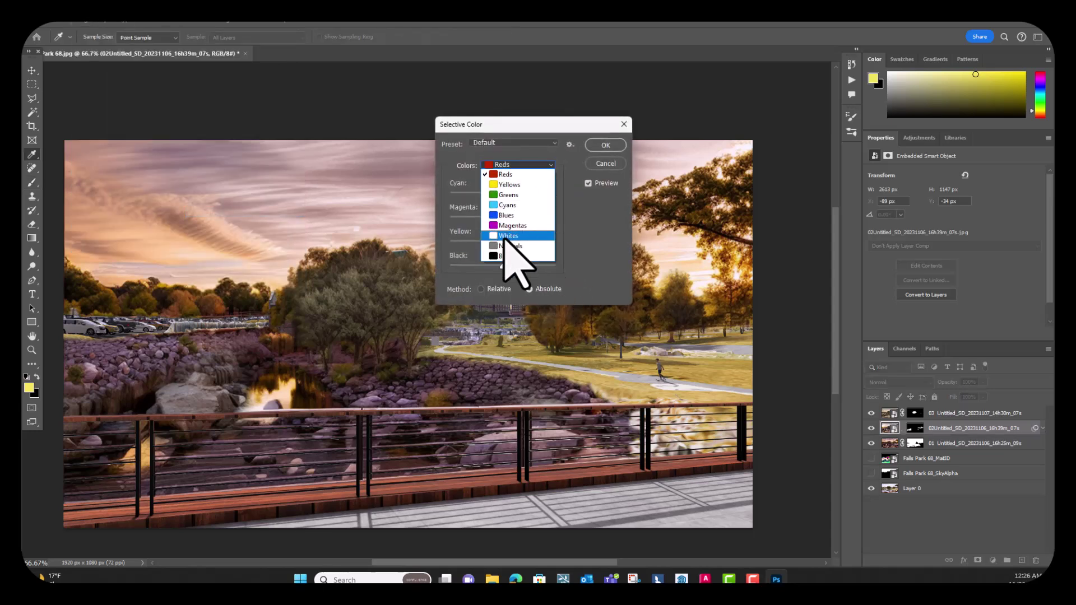
{"action": "left_click", "coordinate": [507, 246]}
{"action": "left_click_drag", "start_coordinate": [503, 224], "coordinate": [505, 220]}
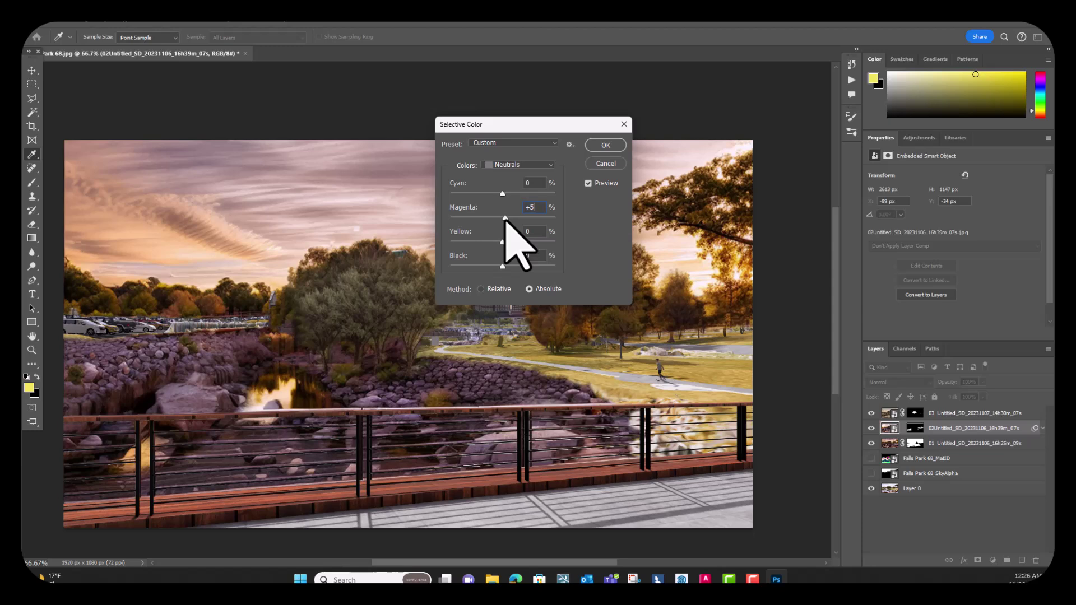
{"action": "left_click", "coordinate": [593, 147]}
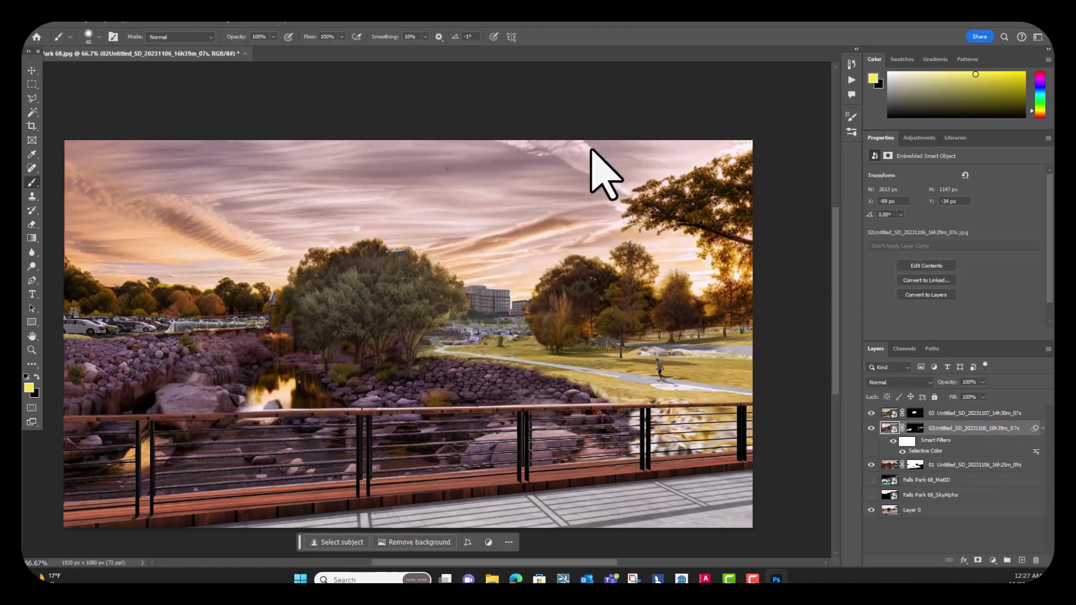
{"action": "key", "text": "ctrl+minus"}
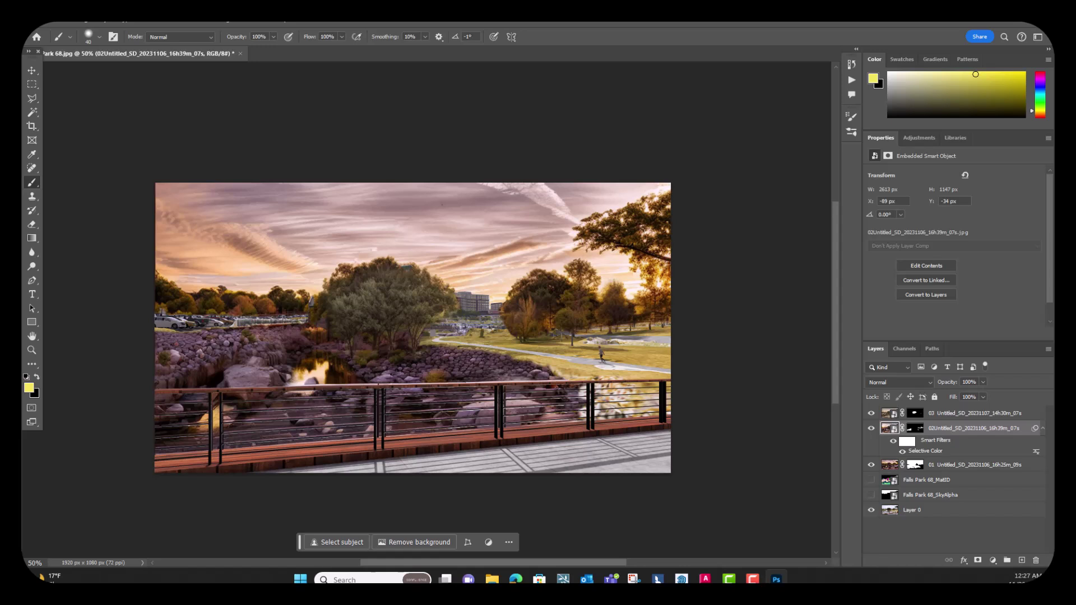
Place the Confluence white logo PNG and scale it to fill the canvas.
{"action": "left_click_drag", "start_coordinate": [300, 312], "coordinate": [308, 276]}
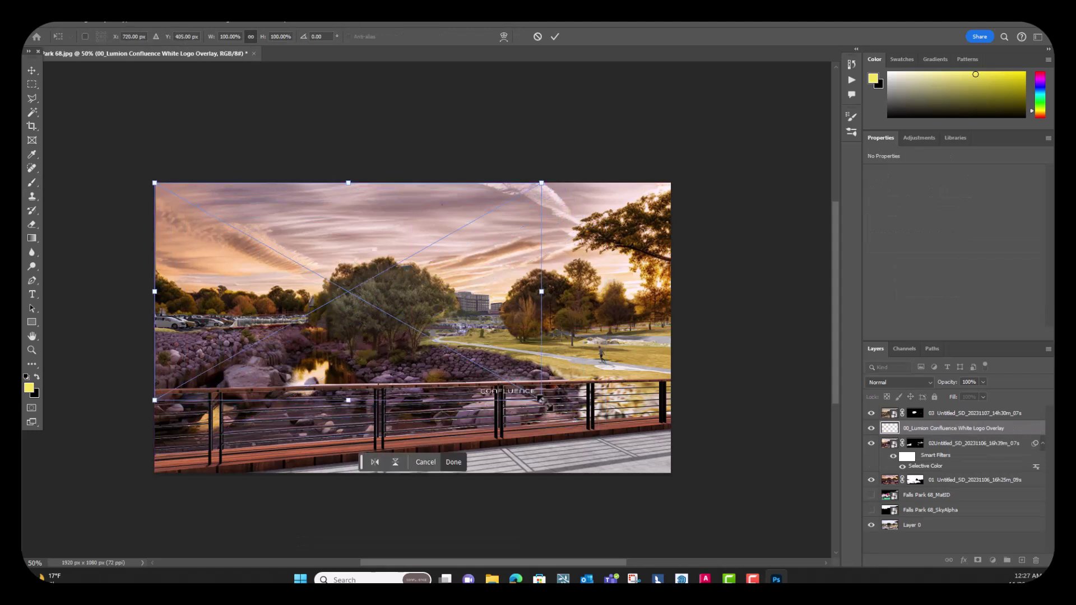
{"action": "left_click_drag", "start_coordinate": [544, 402], "coordinate": [660, 490]}
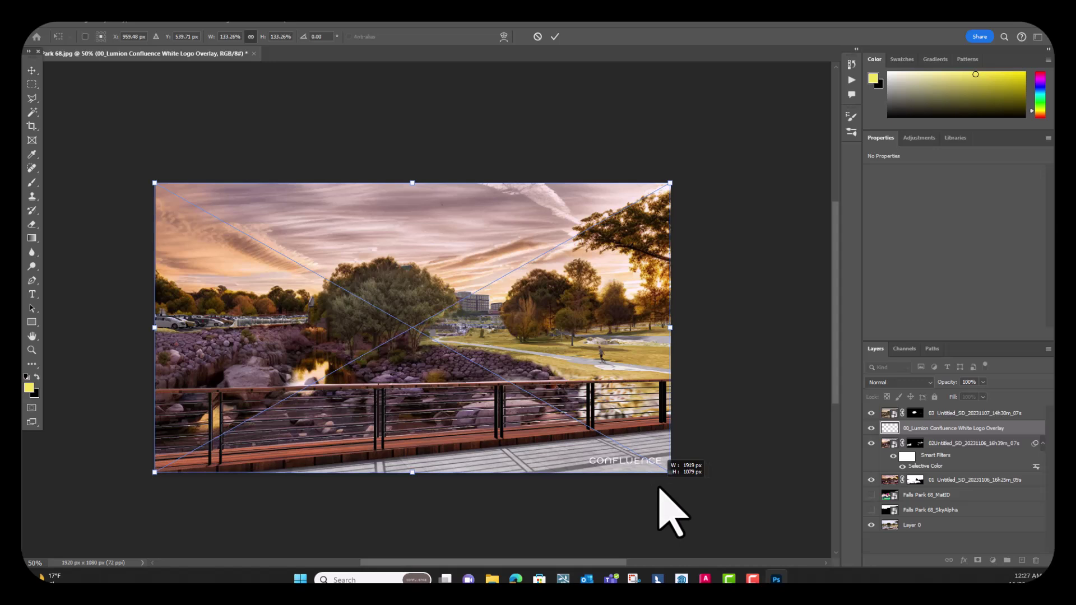
{"action": "key", "text": "Return"}
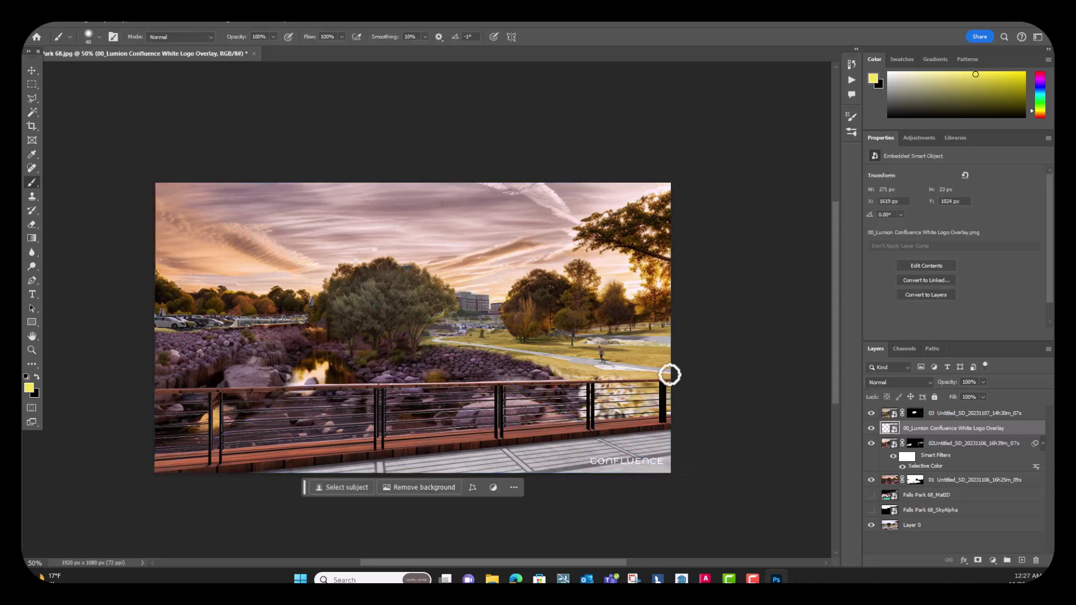
{"action": "left_click", "coordinate": [47, 24]}
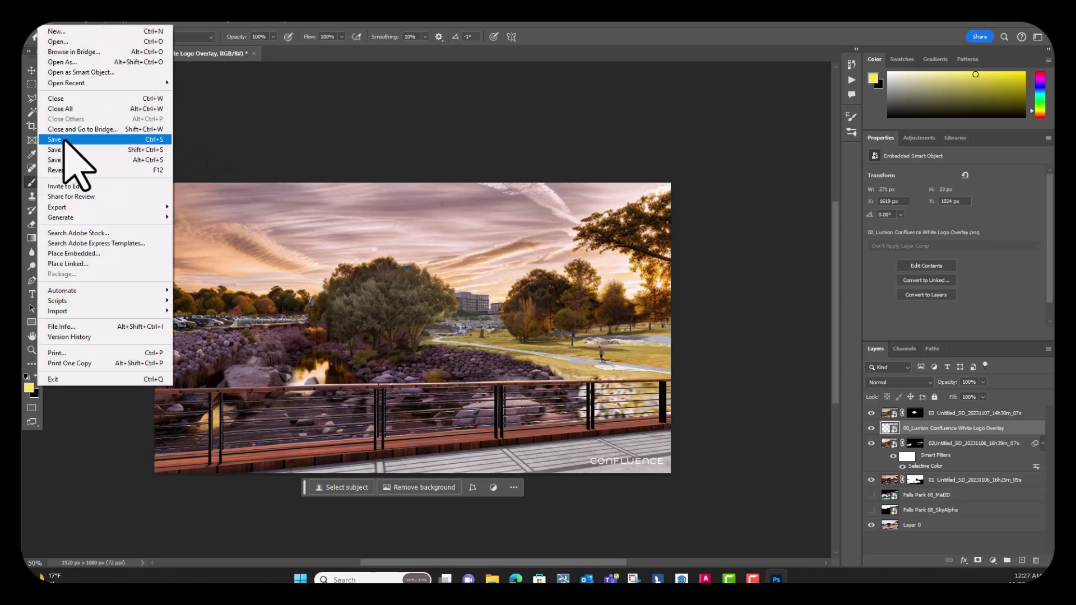
Export the composite as a 1920×1080 JPG using Export As.
{"action": "mouse_move", "coordinate": [59, 207]}
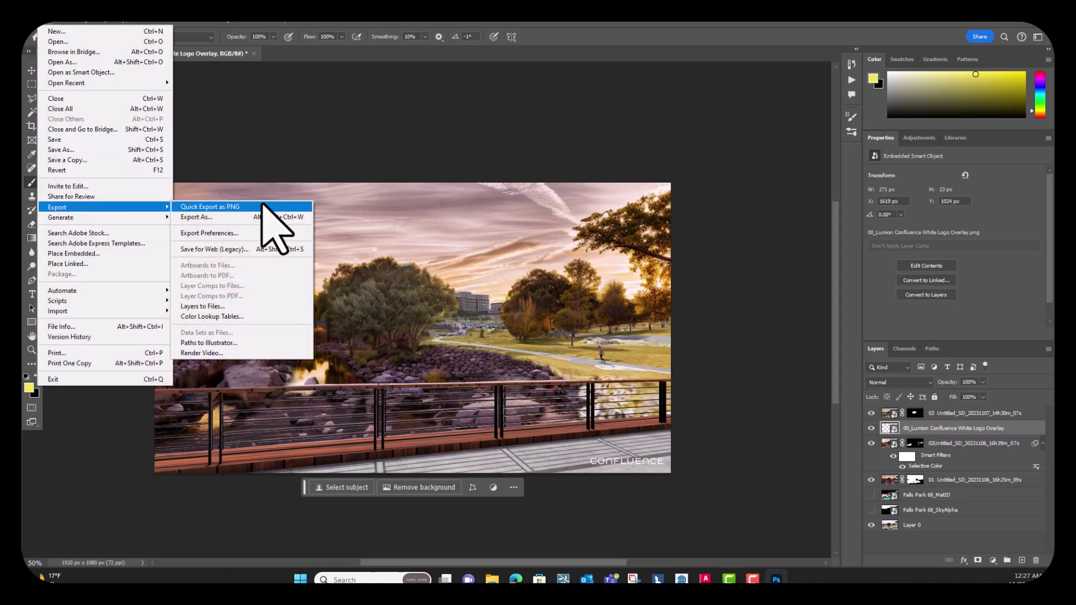
{"action": "left_click", "coordinate": [263, 217]}
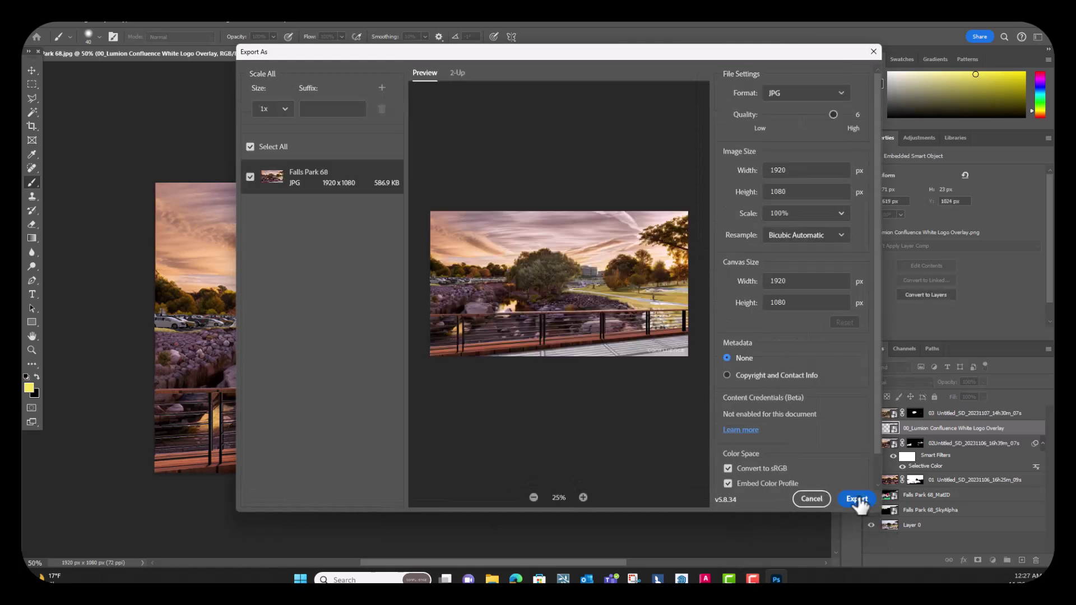
{"action": "left_click", "coordinate": [859, 501]}
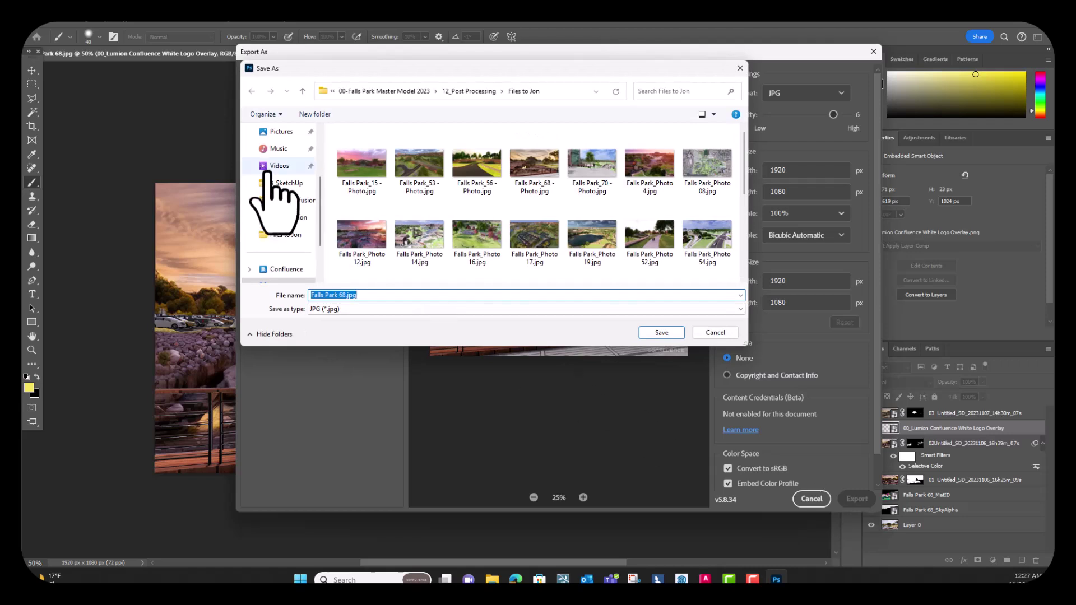
Save the JPG into the Skp diffusion folder as 'Falls Park 68_Sketchup Diffusion'.
{"action": "left_click", "coordinate": [289, 218]}
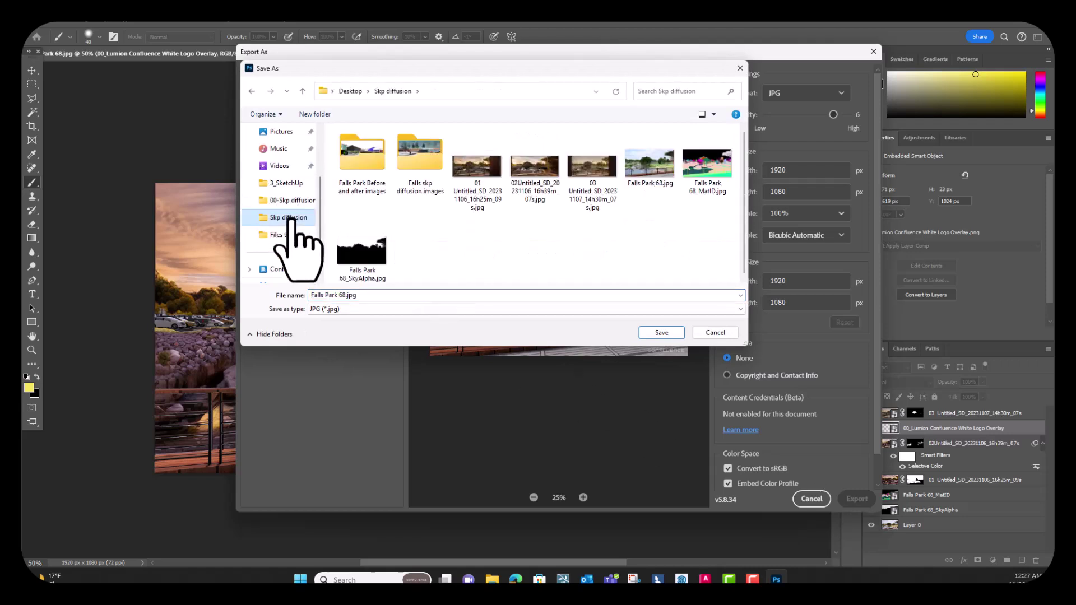
{"action": "left_click", "coordinate": [432, 295]}
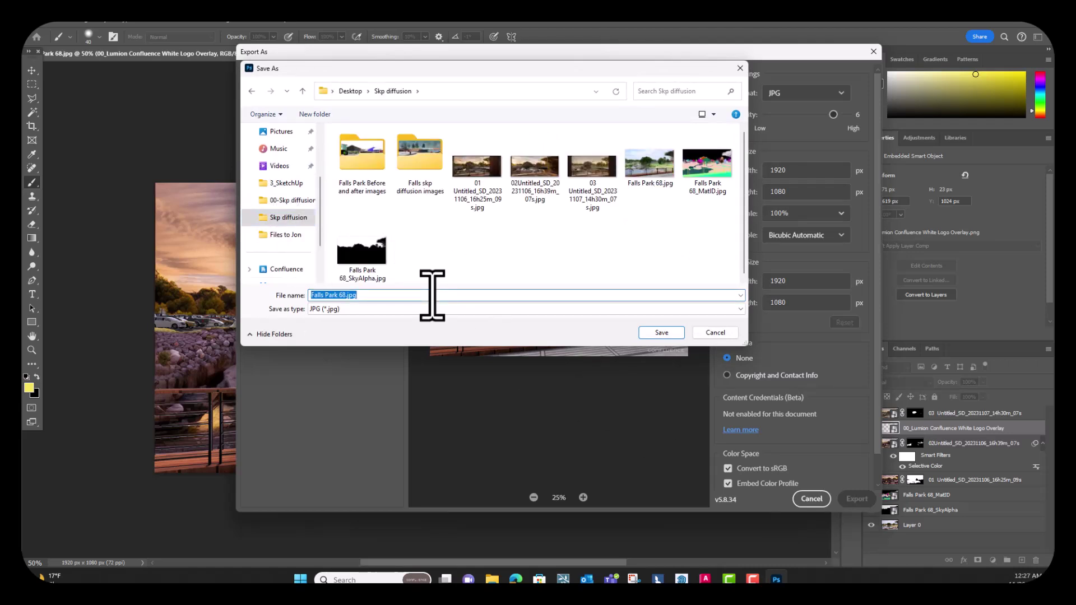
{"action": "type", "text": "Sket"}
{"action": "key", "text": "BackSpace"}
{"action": "key", "text": "BackSpace"}
{"action": "key", "text": "BackSpace"}
{"action": "key", "text": "BackSpace"}
{"action": "key", "text": "BackSpace"}
{"action": "key", "text": "BackSpace"}
{"action": "key", "text": "BackSpace"}
{"action": "left_click", "coordinate": [650, 178]}
{"action": "left_click", "coordinate": [348, 297]}
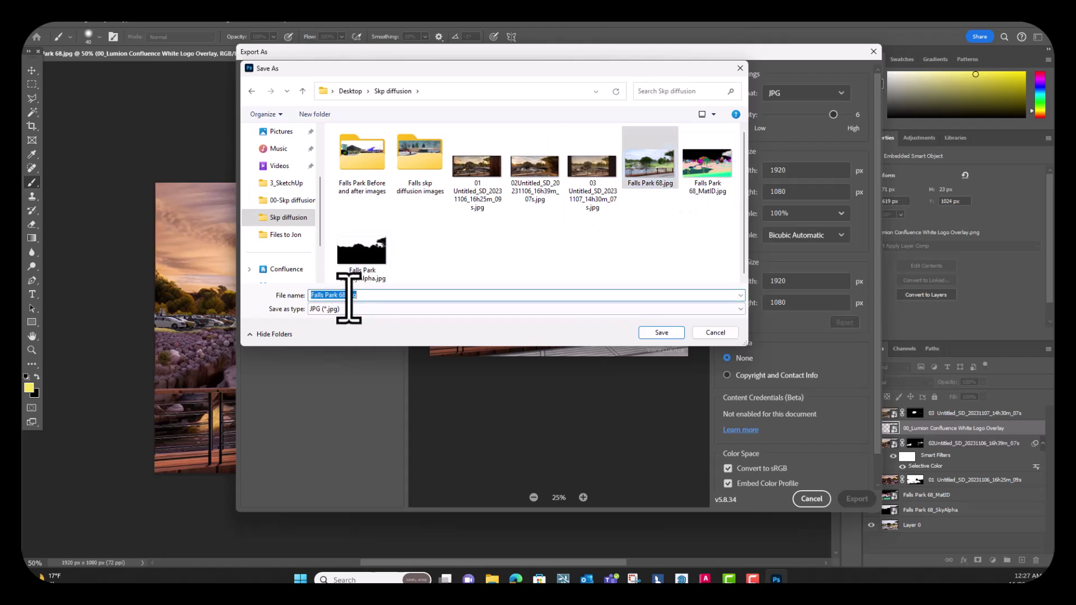
{"action": "left_click_drag", "start_coordinate": [349, 297], "coordinate": [452, 297]}
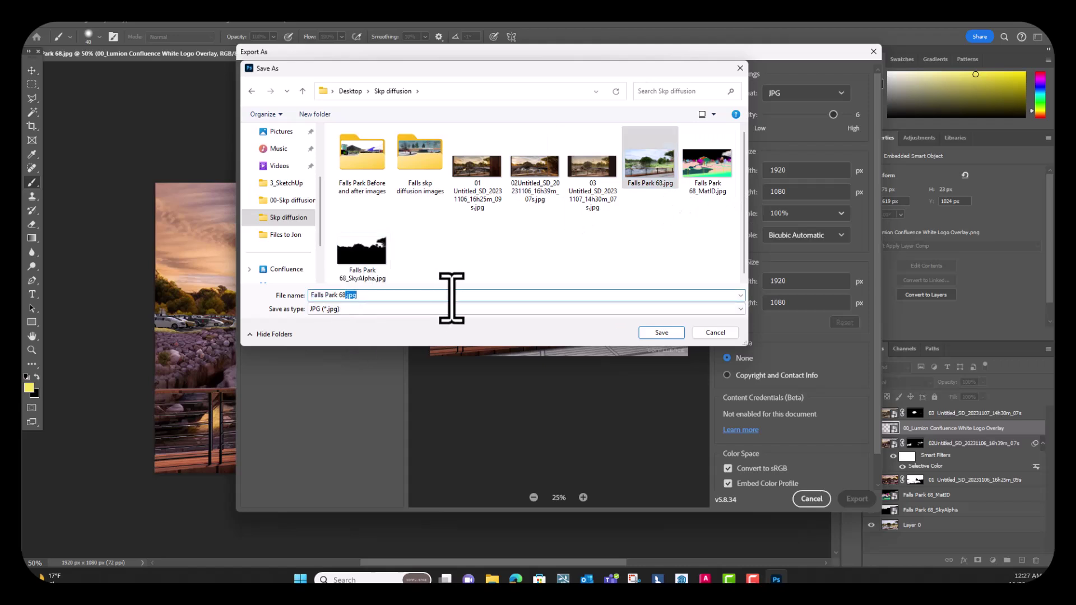
{"action": "type", "text": "_Sketchu"}
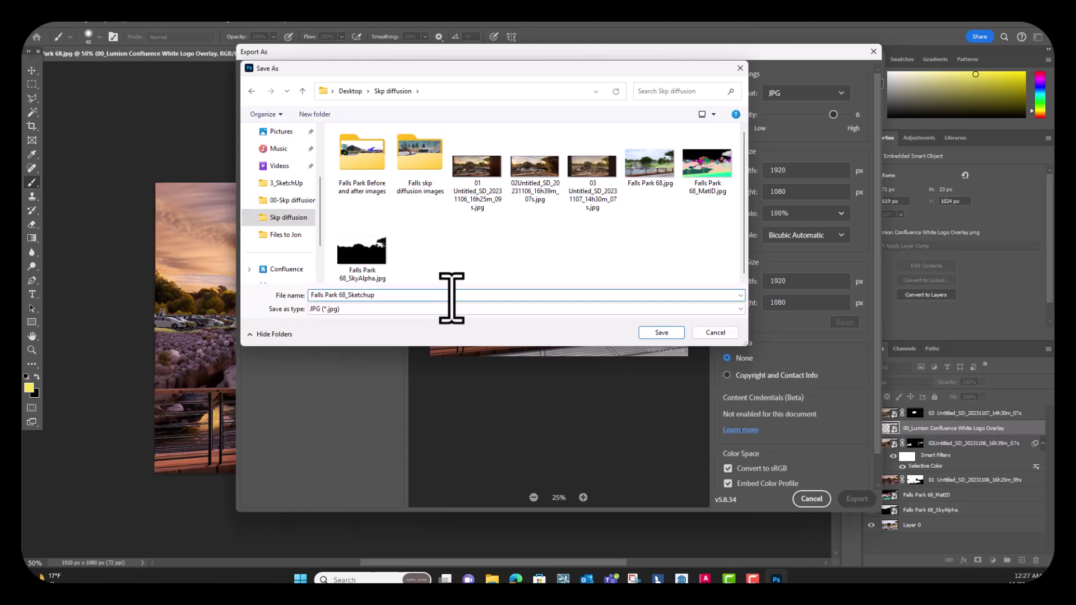
{"action": "type", "text": "p Diffusion"}
{"action": "key", "text": "Return"}
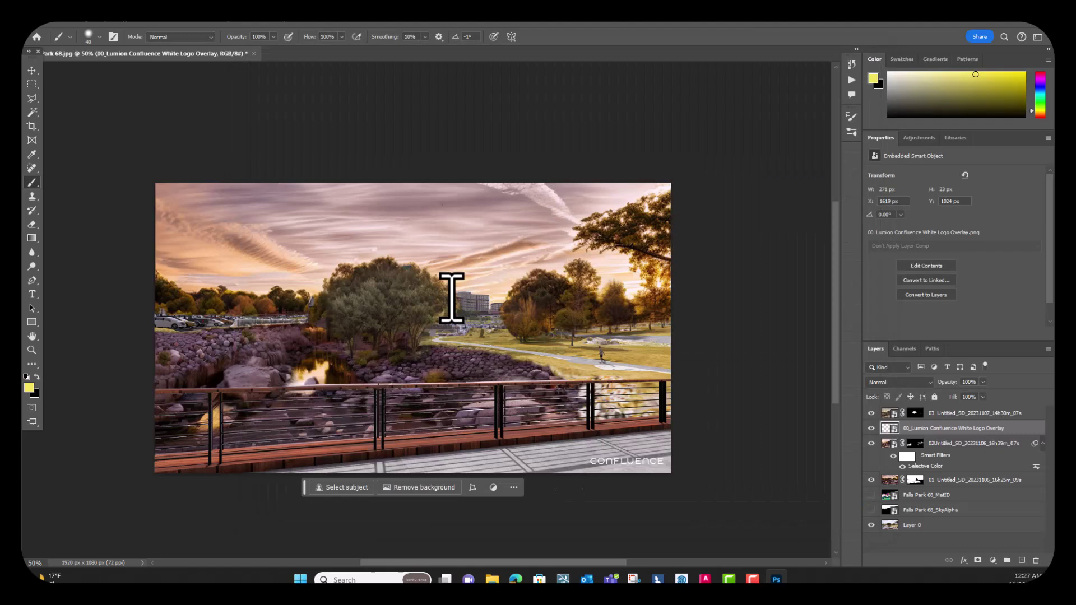
Show Falls Park 68.jpg full screen in Photos, then advance to the Sketchup Diffusion export.
{"action": "left_click", "coordinate": [982, 23]}
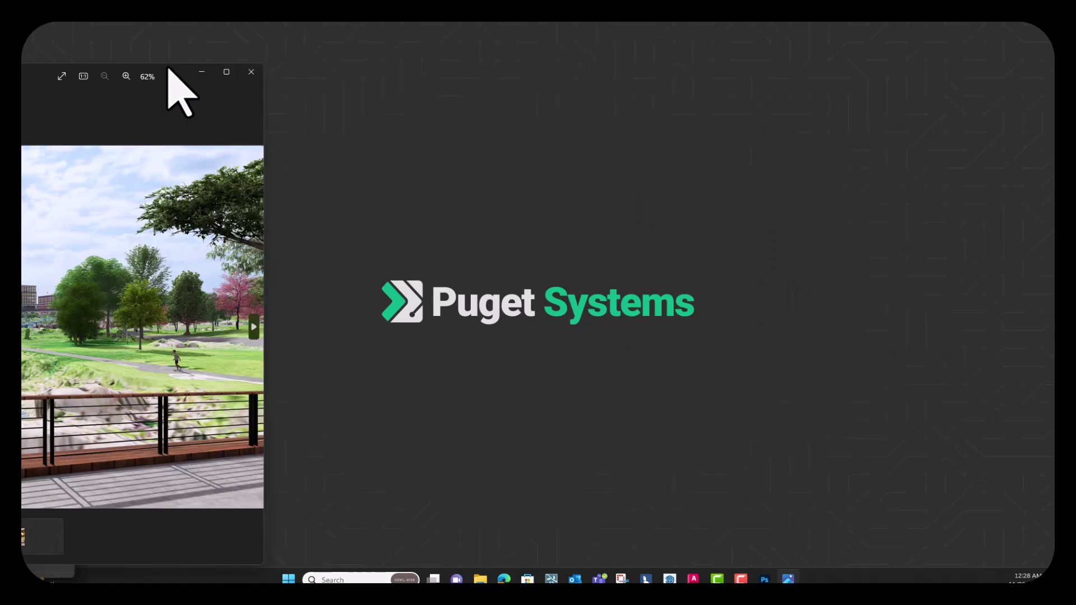
{"action": "left_click_drag", "start_coordinate": [33, 76], "coordinate": [752, 46]}
{"action": "left_click", "coordinate": [809, 49]}
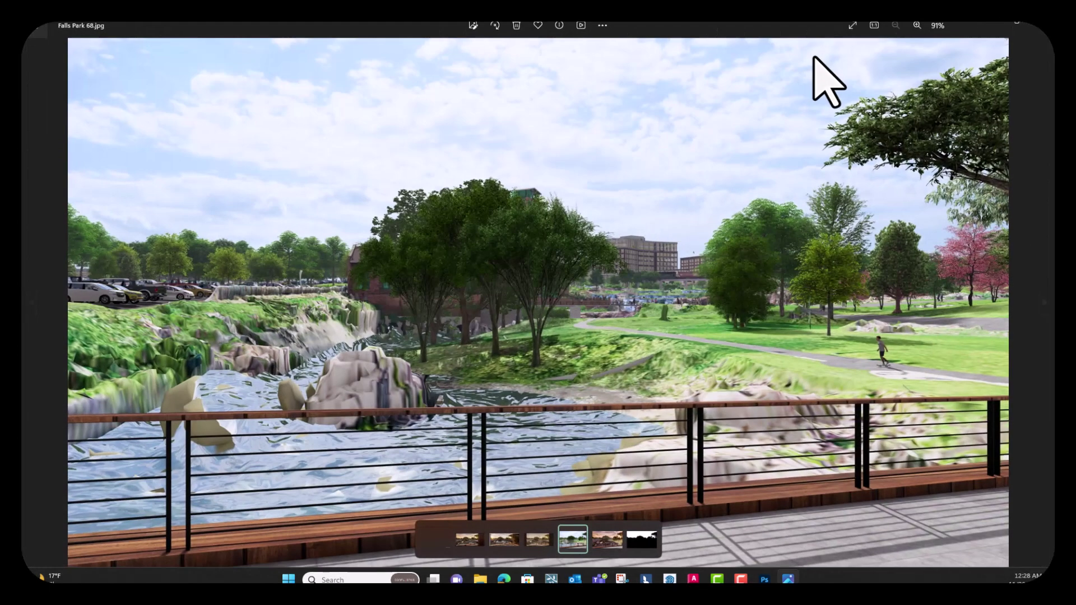
{"action": "left_click", "coordinate": [1045, 322]}
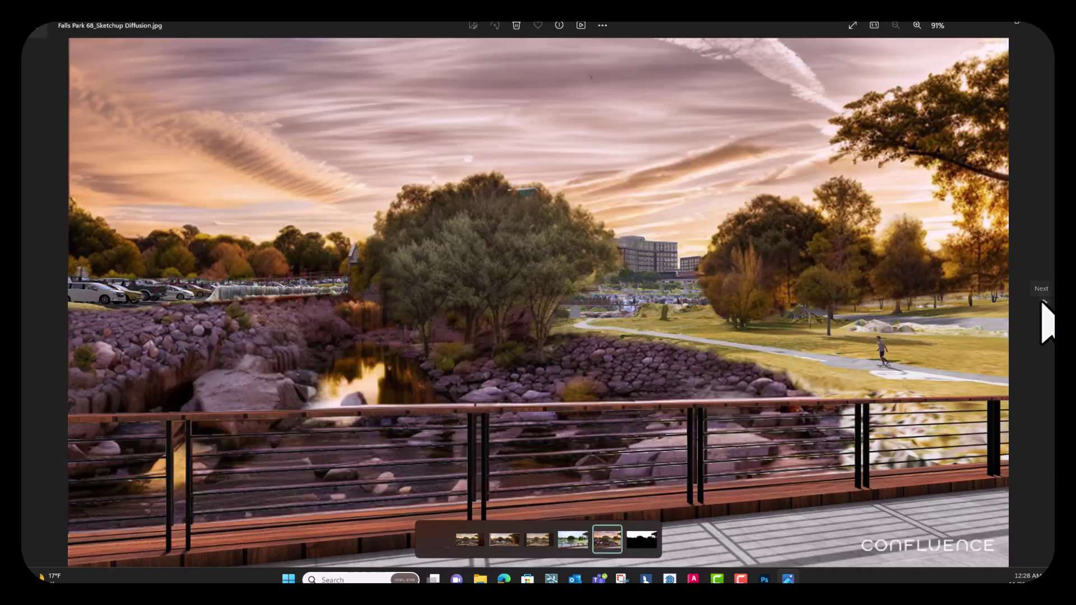